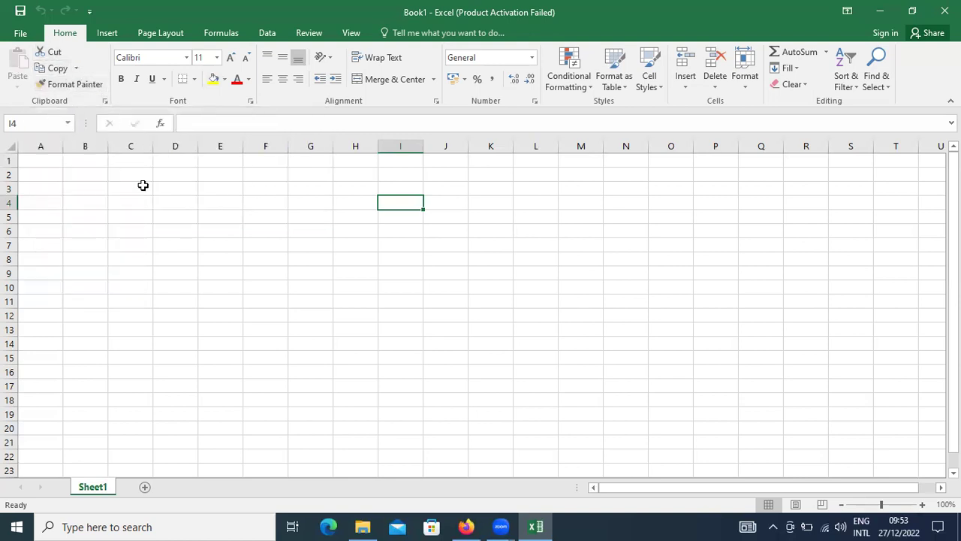
Step: Enter 5 in B3 and the formula =B3*2 in B4 so it shows 10
click(105, 192)
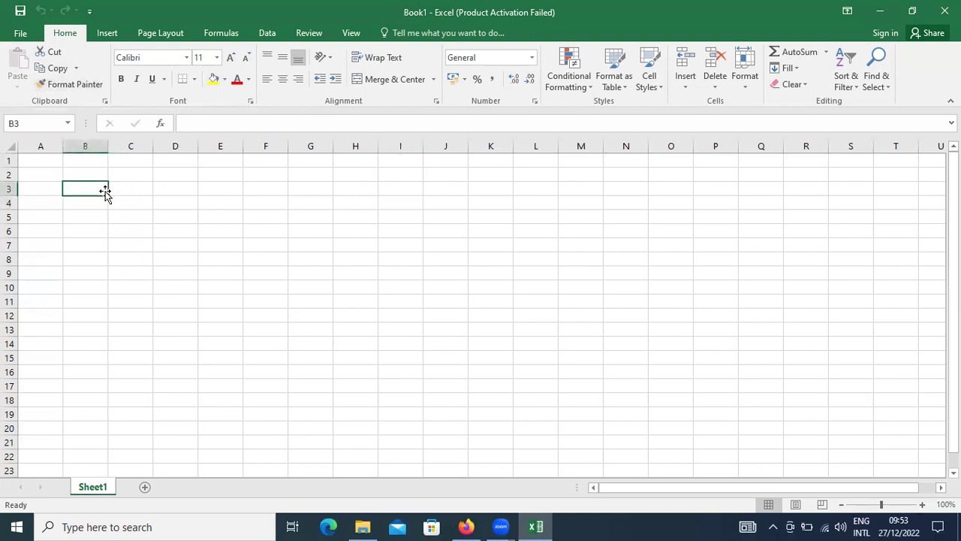
text(5)
key(Return)
text(=)
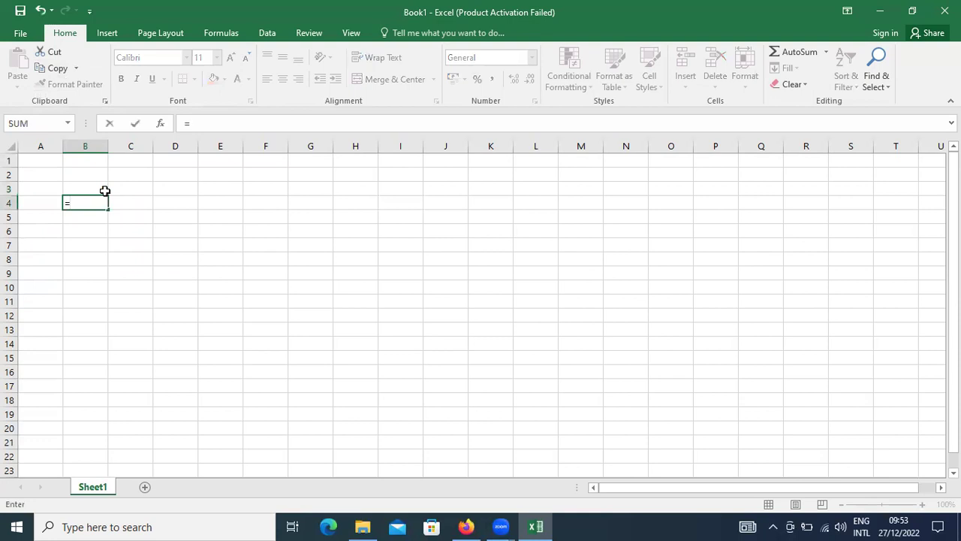
click(105, 192)
text(*2)
key(Return)
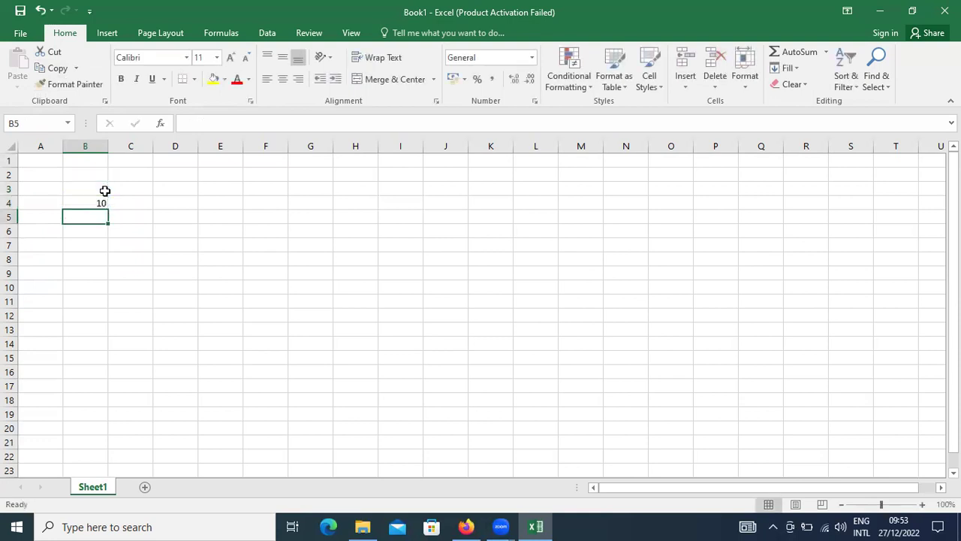
key(Up)
key(Up)
key(Down)
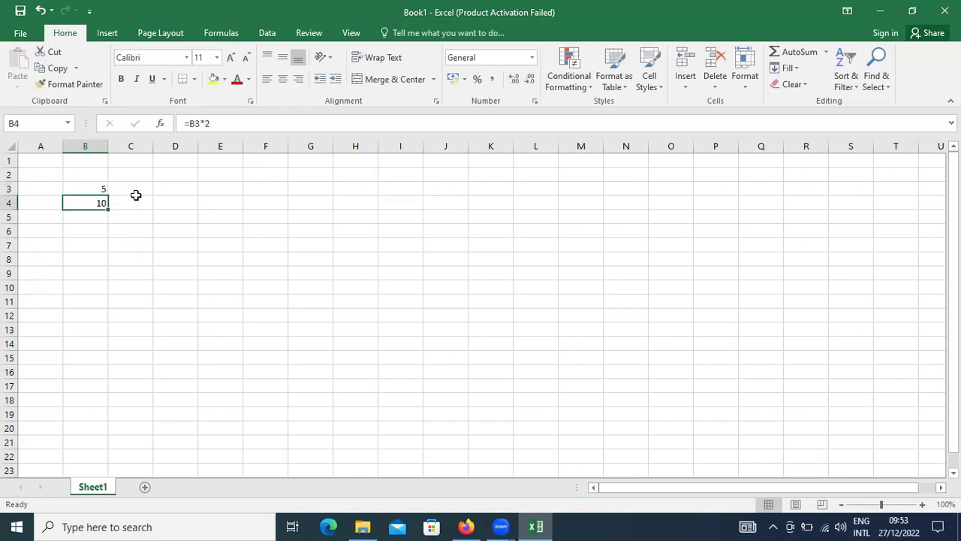
Step: Cut B4 and browse the Paste options list with B7 as destination
click(56, 54)
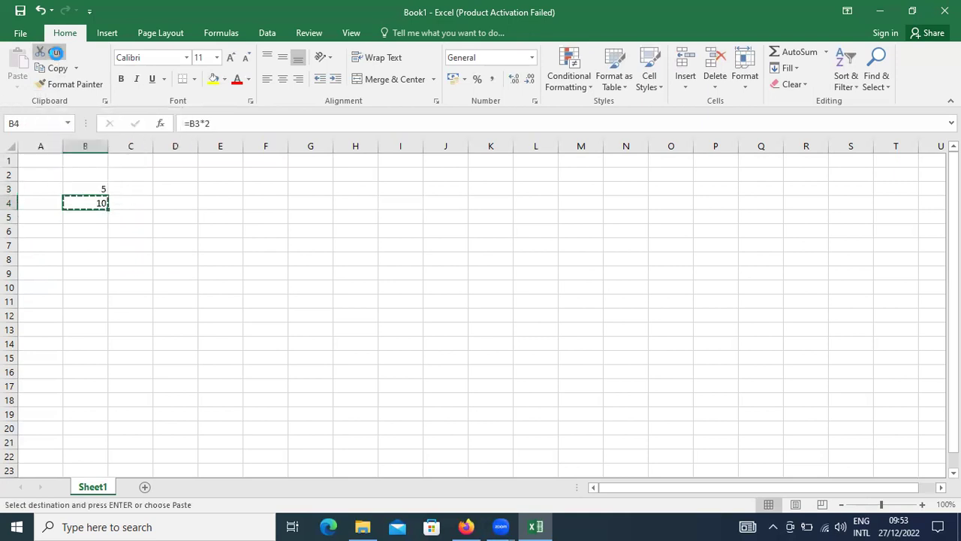
click(94, 245)
click(21, 77)
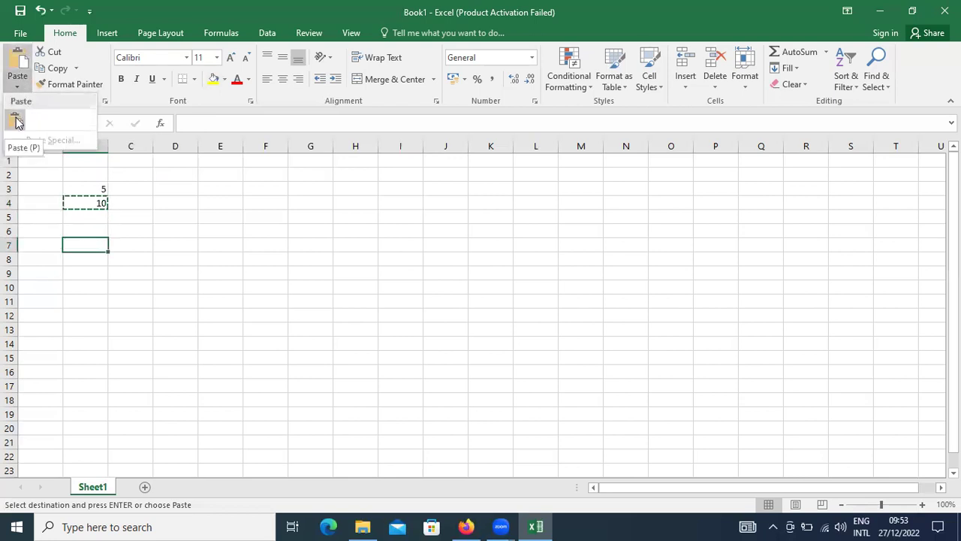
click(47, 142)
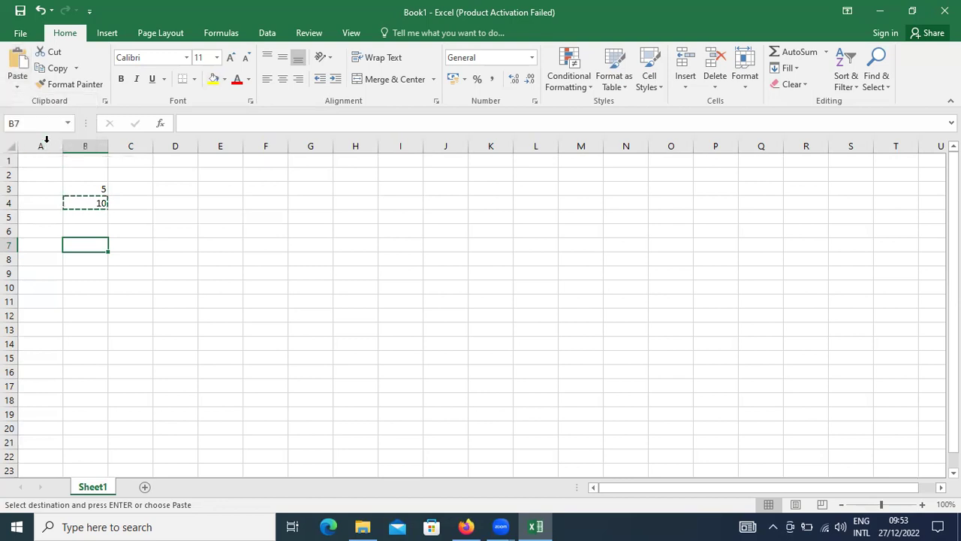
click(19, 87)
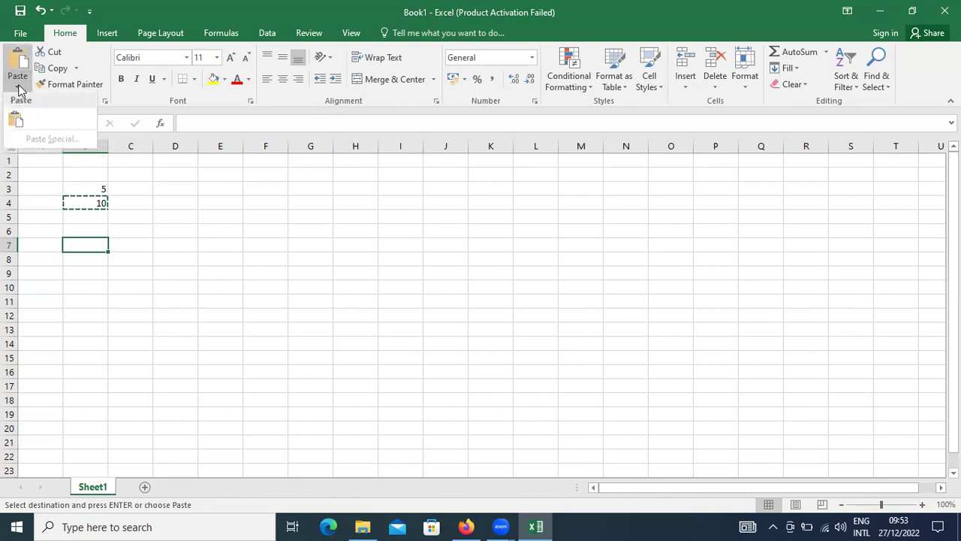
click(108, 234)
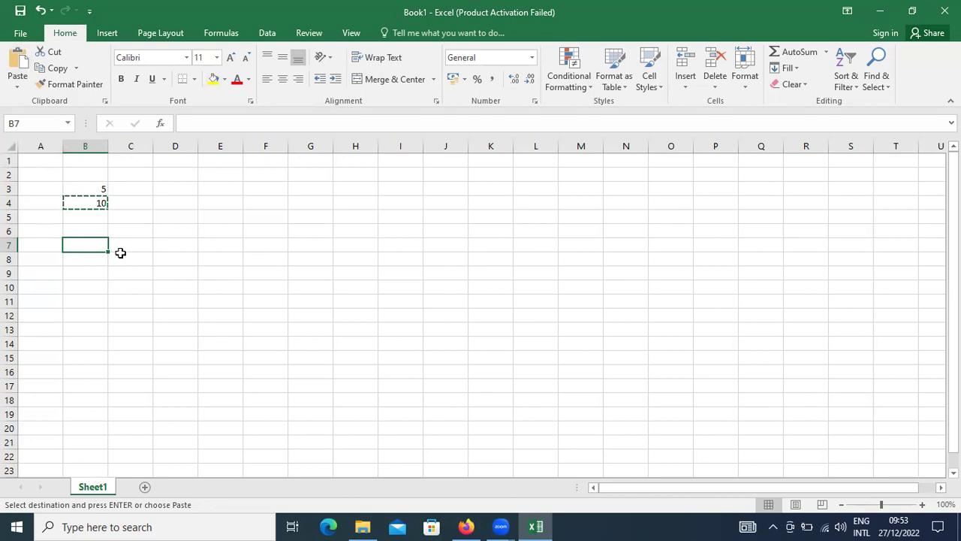
Step: Cancel the pending cut and copy the 5 in B3 instead
key(Escape)
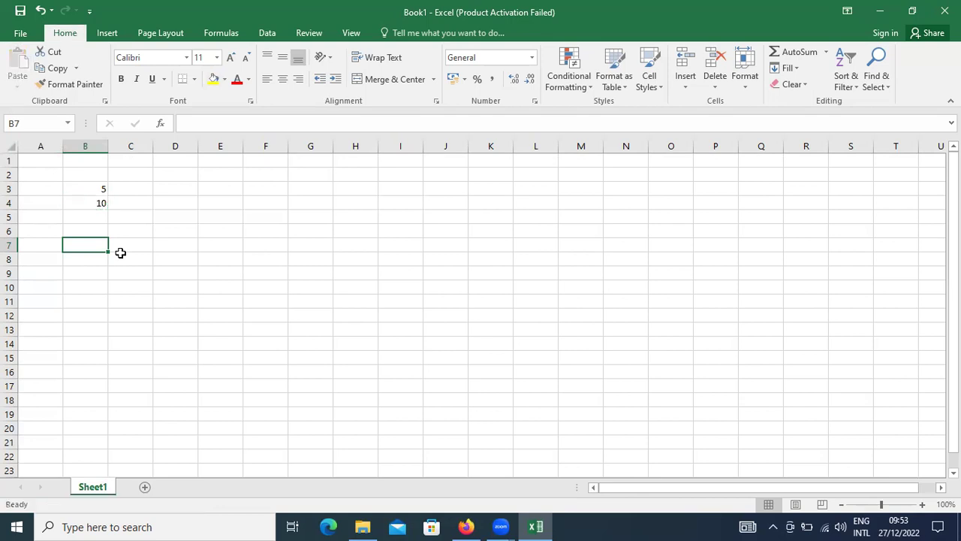
click(101, 230)
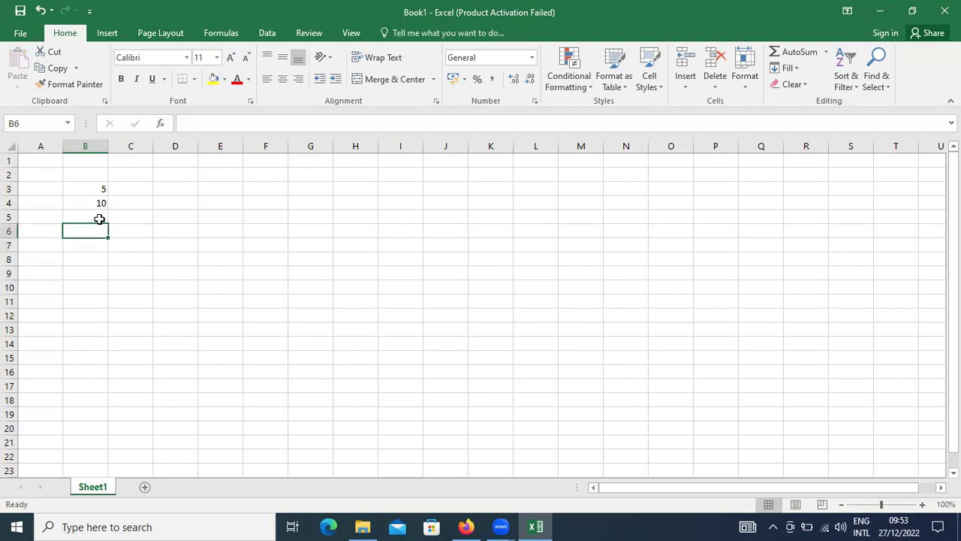
click(98, 187)
key(ctrl+c)
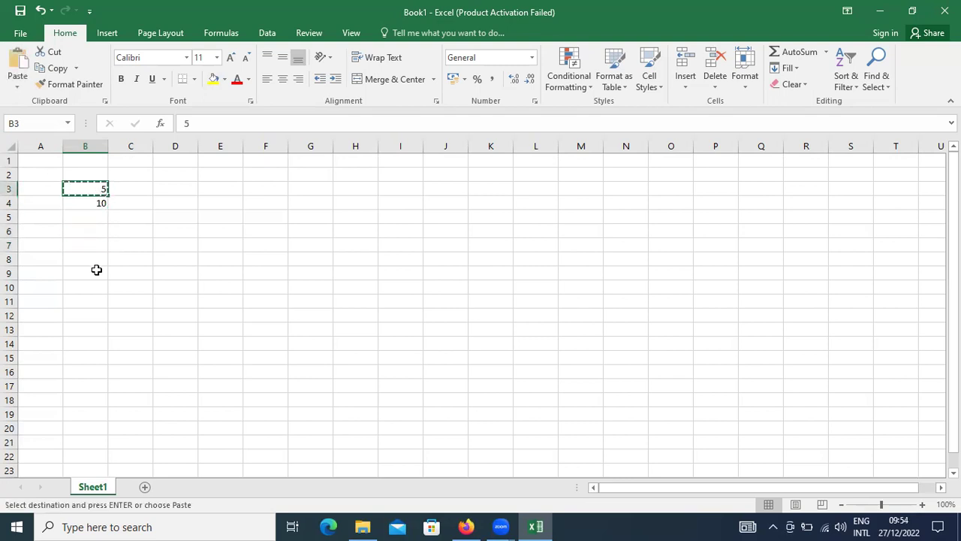
Step: With B9 as the destination, bring up Paste Special using the Alt, E, S shortcut
click(96, 272)
key(alt+e)
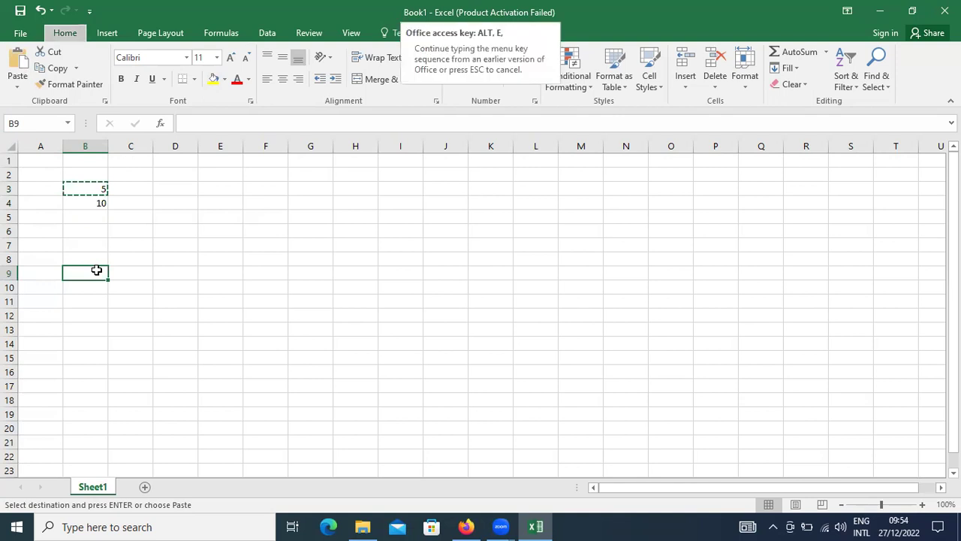
key(s)
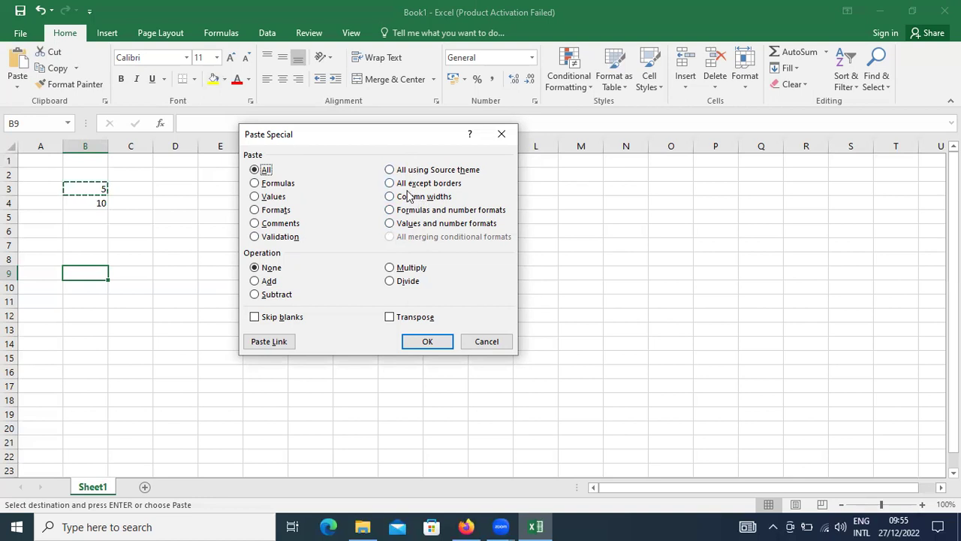
Step: Paste the copied 5 into B9 with the All option in Paste Special
click(409, 185)
click(409, 197)
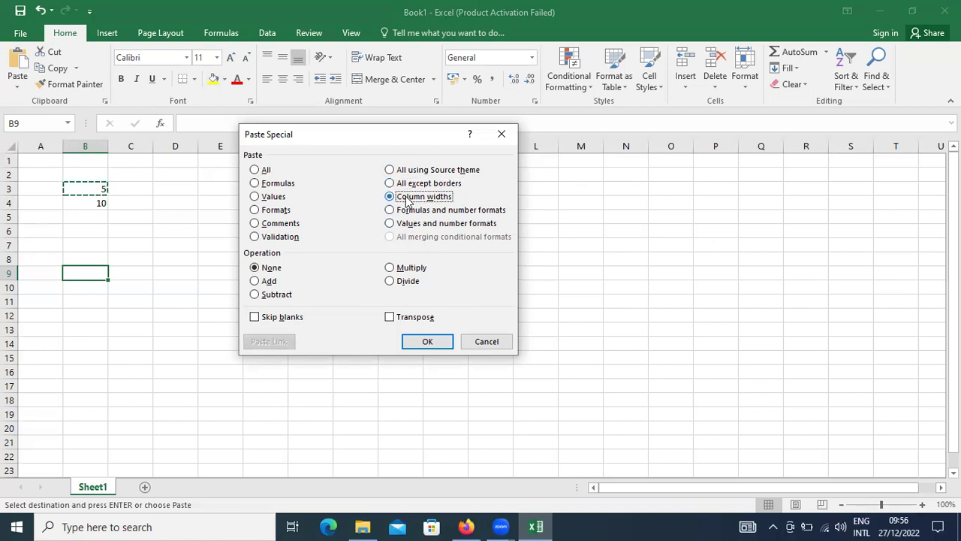
click(270, 185)
click(264, 171)
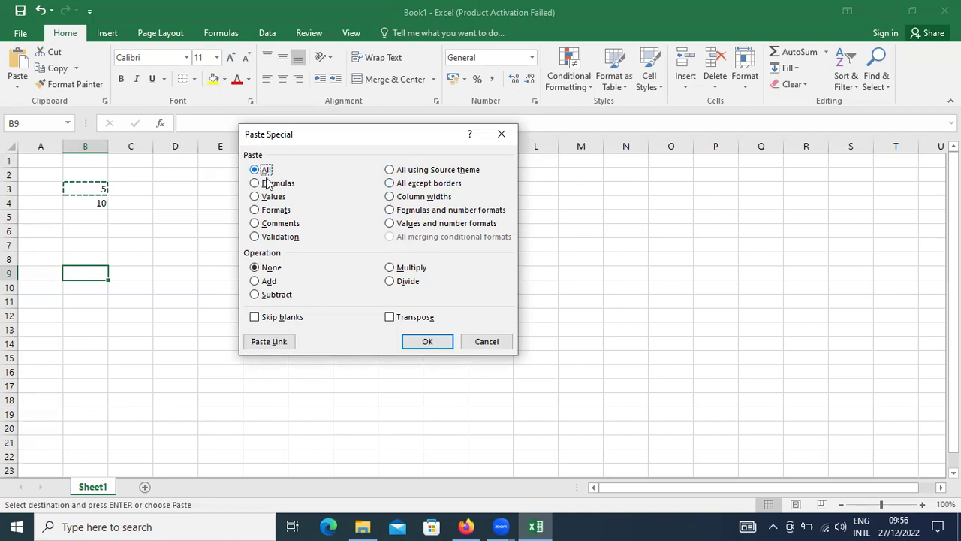
click(415, 346)
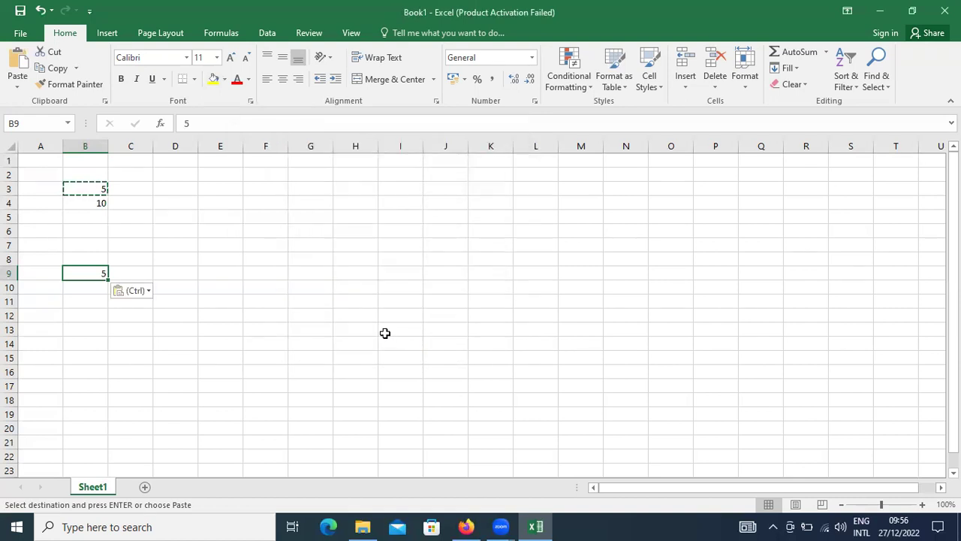
click(232, 316)
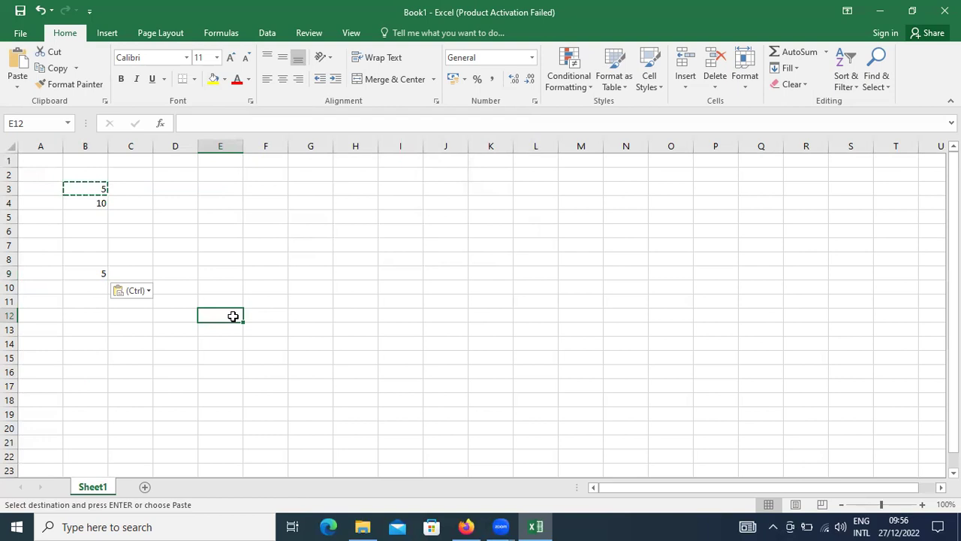
Step: Enter the numbers 1, 2, 3, 4, 5 across E12:I12
text(1)
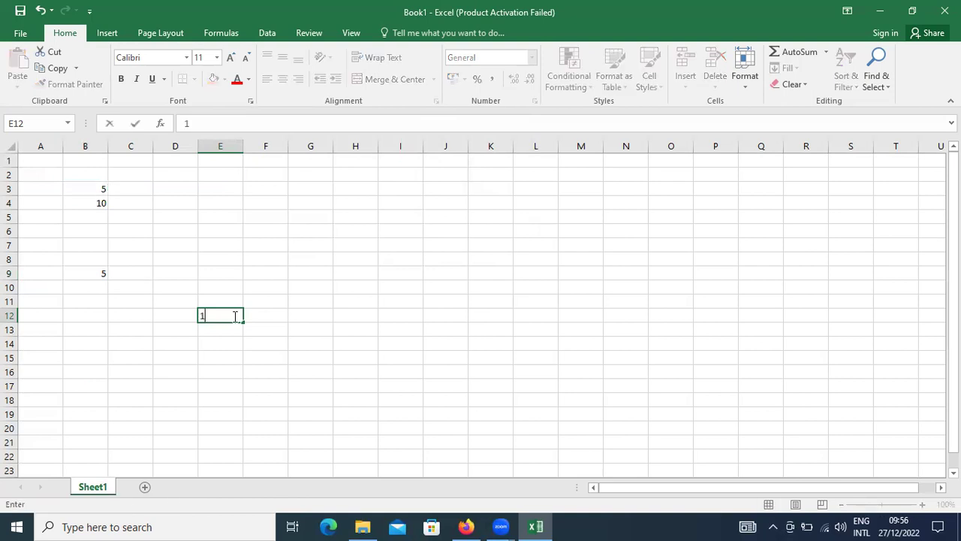
key(Tab)
text(2)
key(Tab)
text(3)
key(Tab)
text(5)
key(Tab)
key(shift+Tab)
text(4)
key(Tab)
text(5)
key(Tab)
Step: Select and copy the range E12:I12
key(Left)
key(Left)
key(Left)
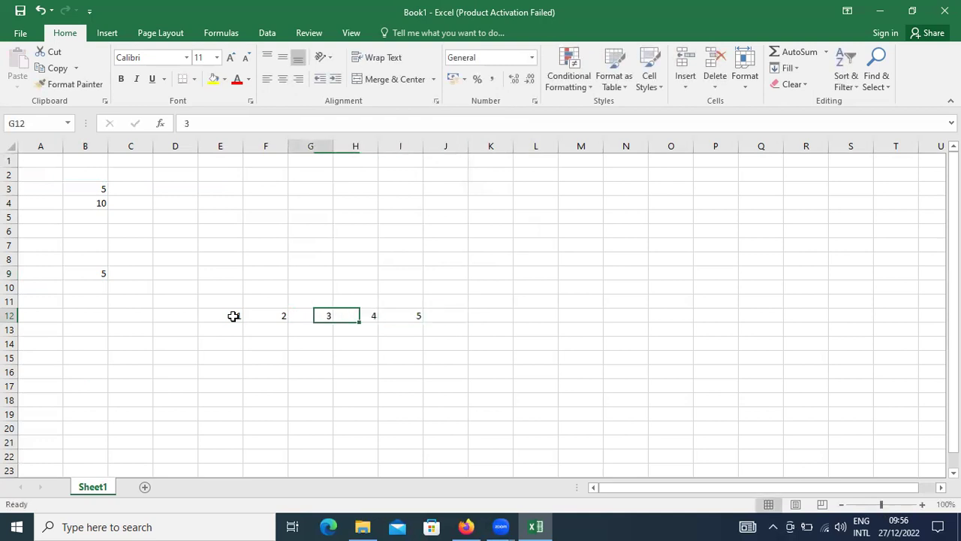
key(Left)
key(Left)
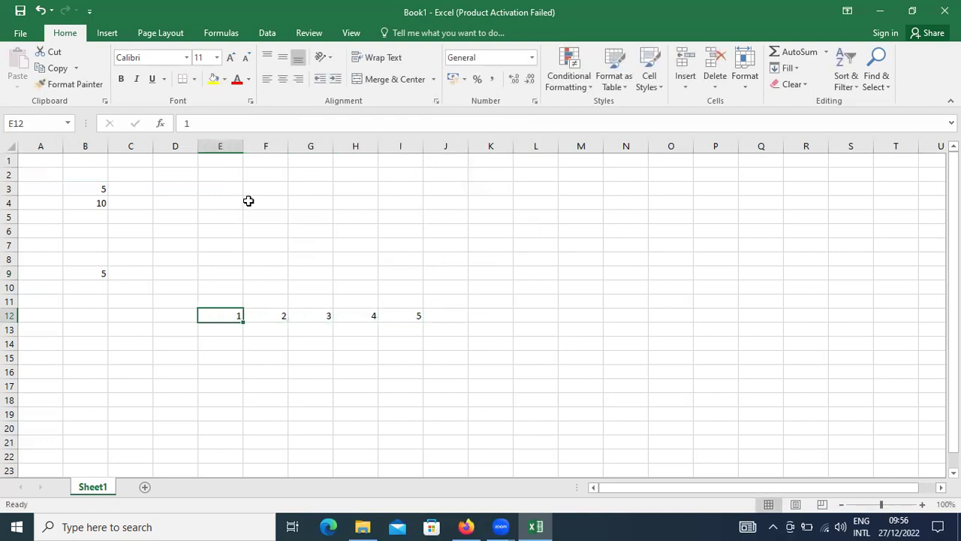
key(shift+Right)
key(shift+Right)
key(shift+Right)
key(shift+Right)
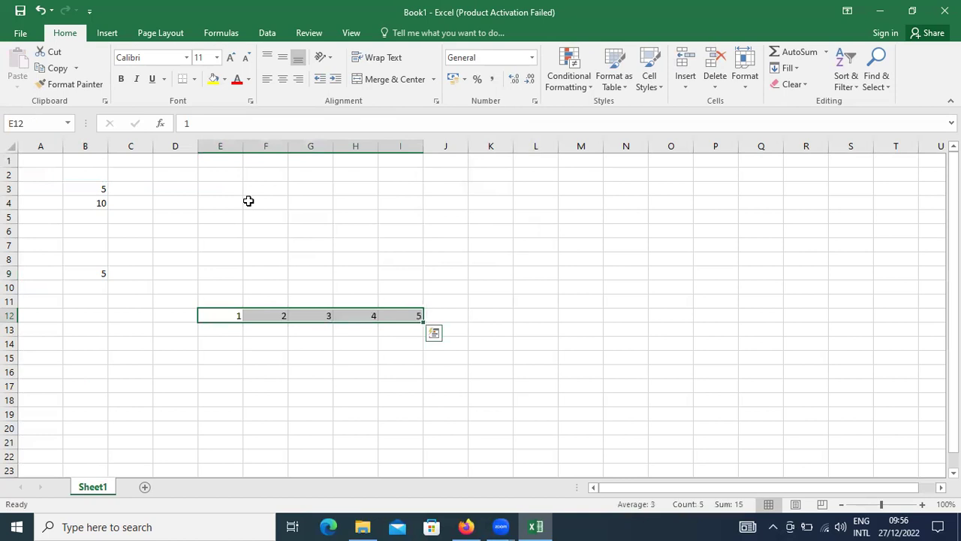
key(ctrl+c)
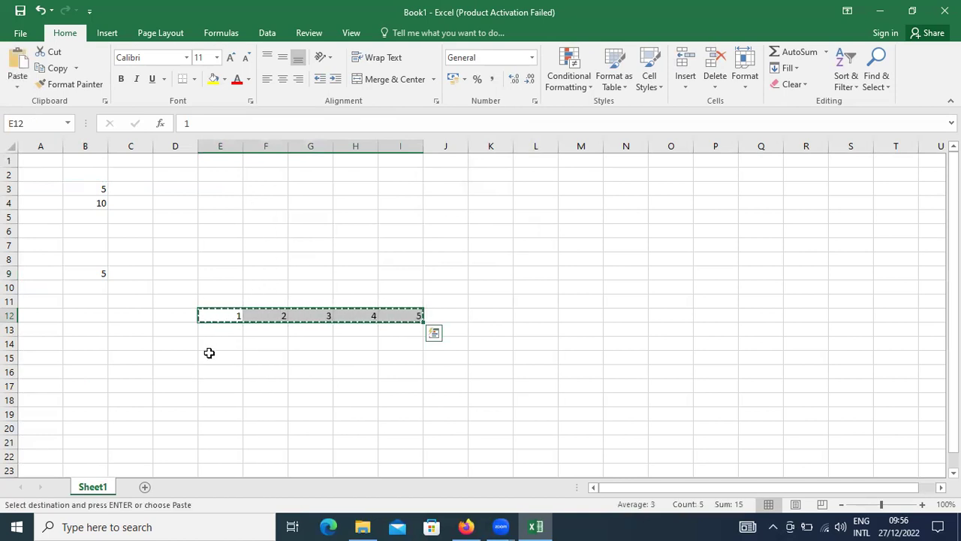
click(177, 332)
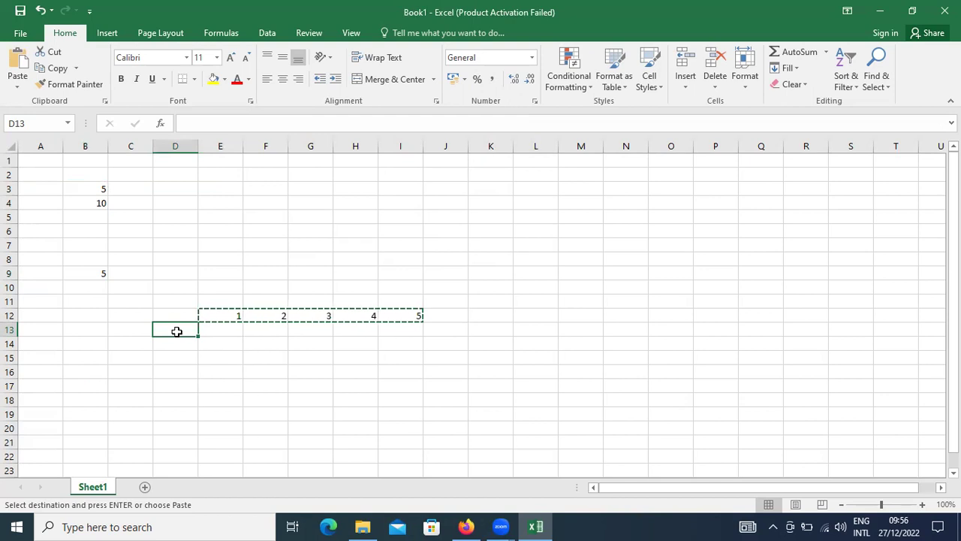
Step: Paste the 1–5 row transposed into D13:D17 via Paste Special, then undo it
key(alt)
key(e)
key(a)
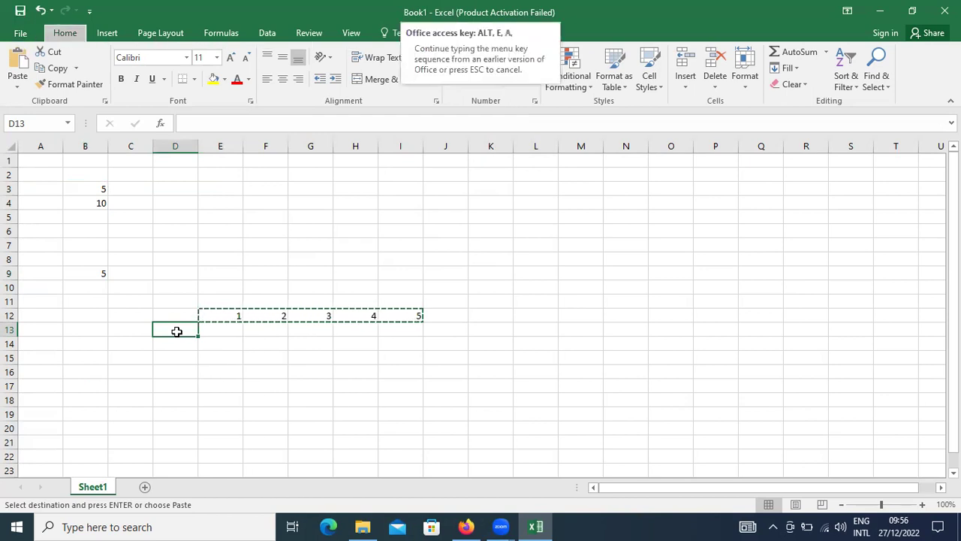
key(s)
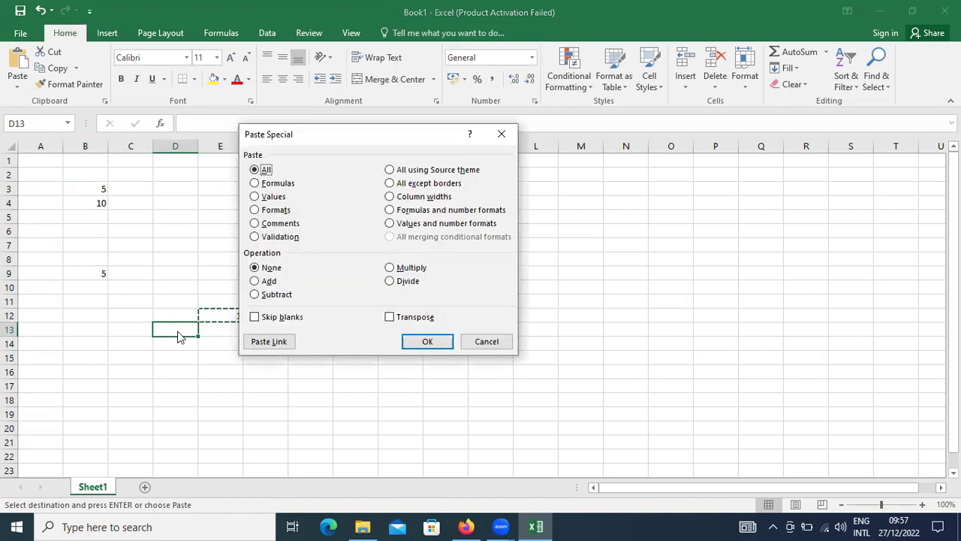
click(390, 318)
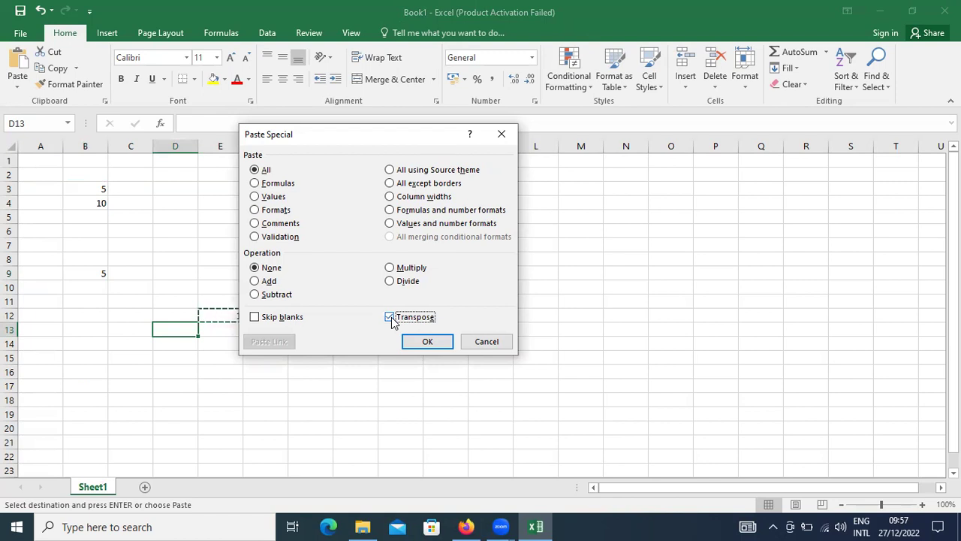
click(425, 342)
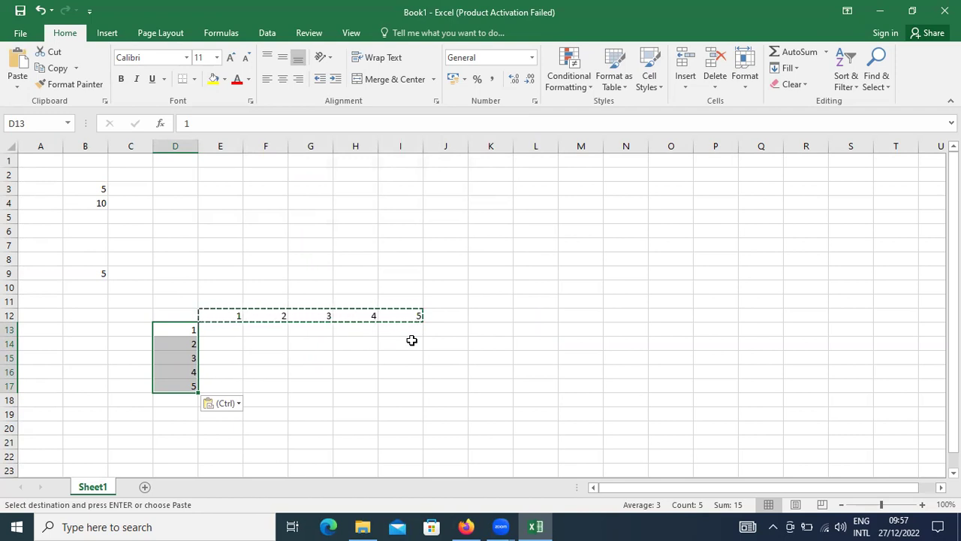
key(ctrl+z)
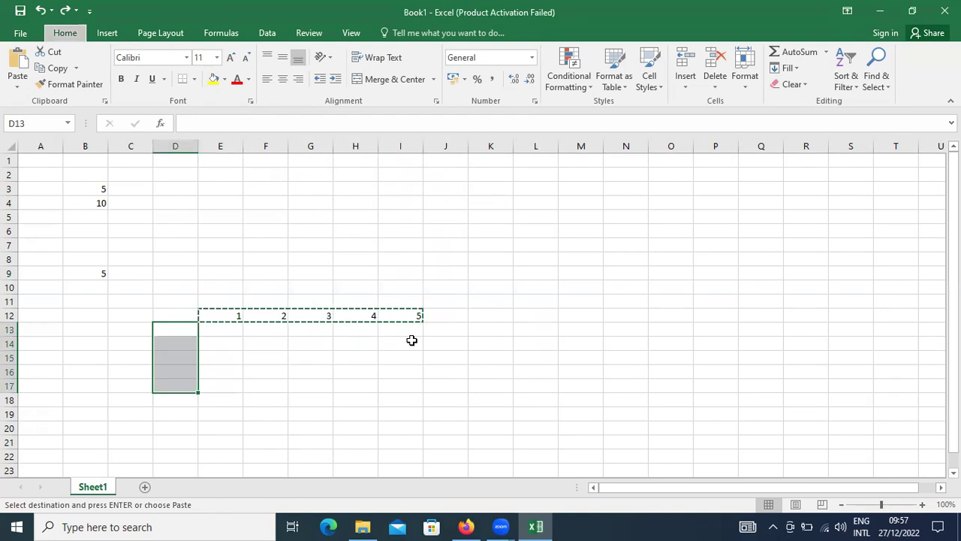
Step: Paste the copied 1–5 transposed into D13:D17 using Ctrl+Alt+V Paste Special
key(ctrl+alt+v)
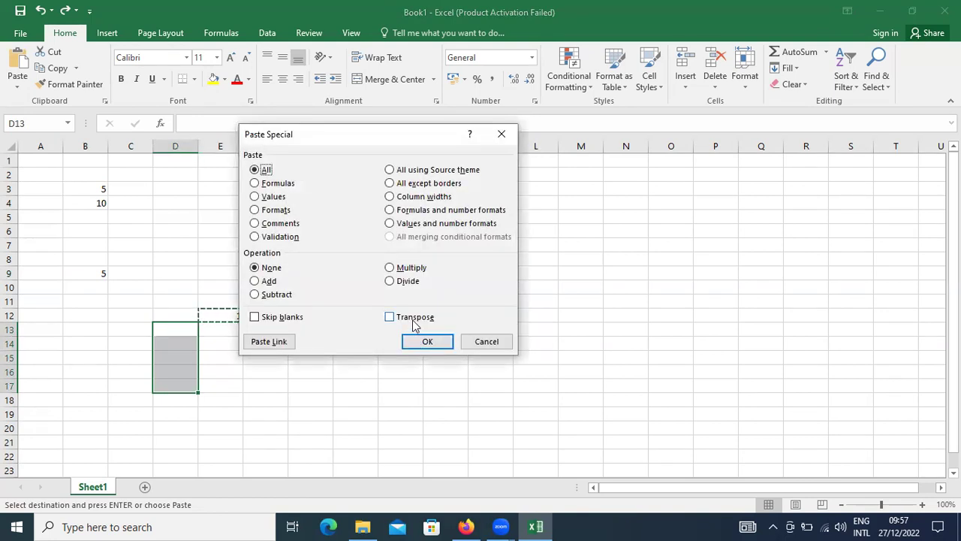
click(413, 320)
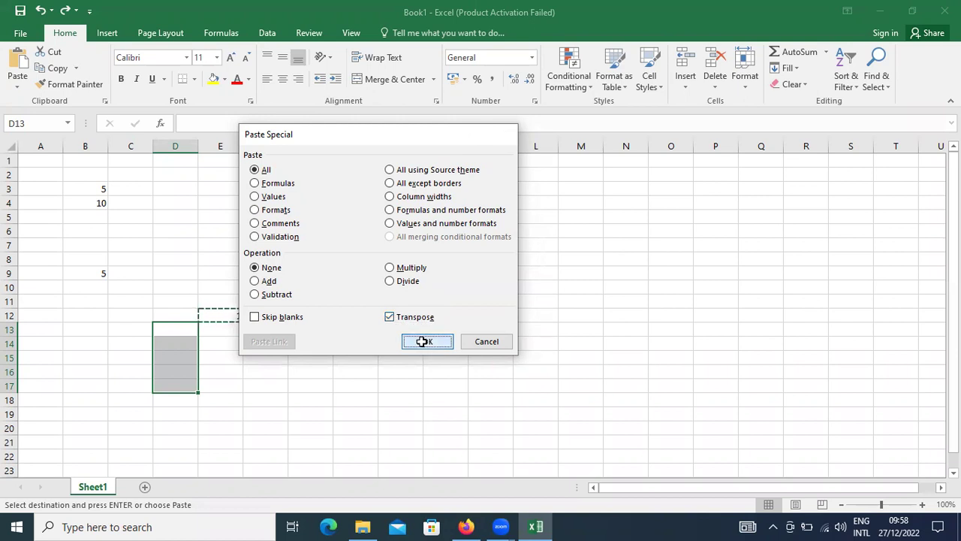
click(423, 342)
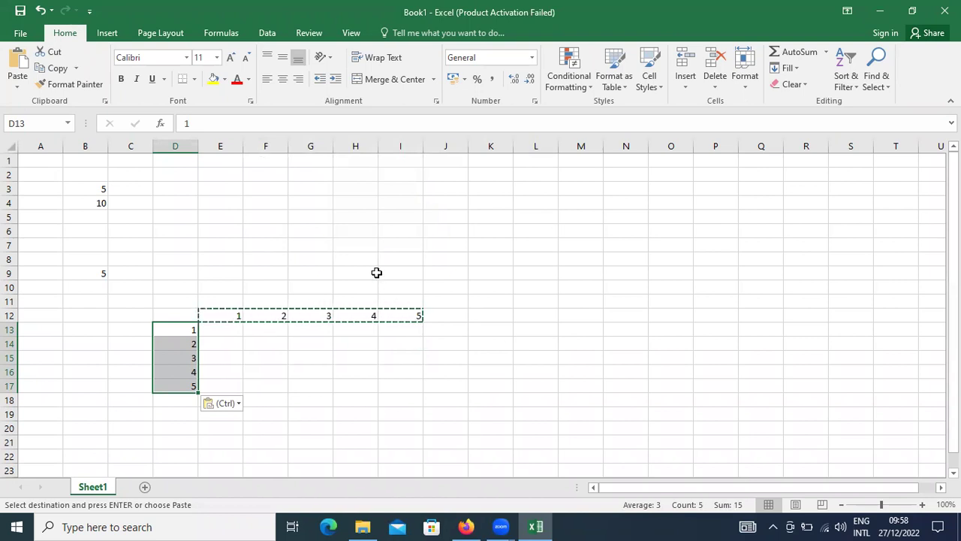
click(264, 272)
click(183, 321)
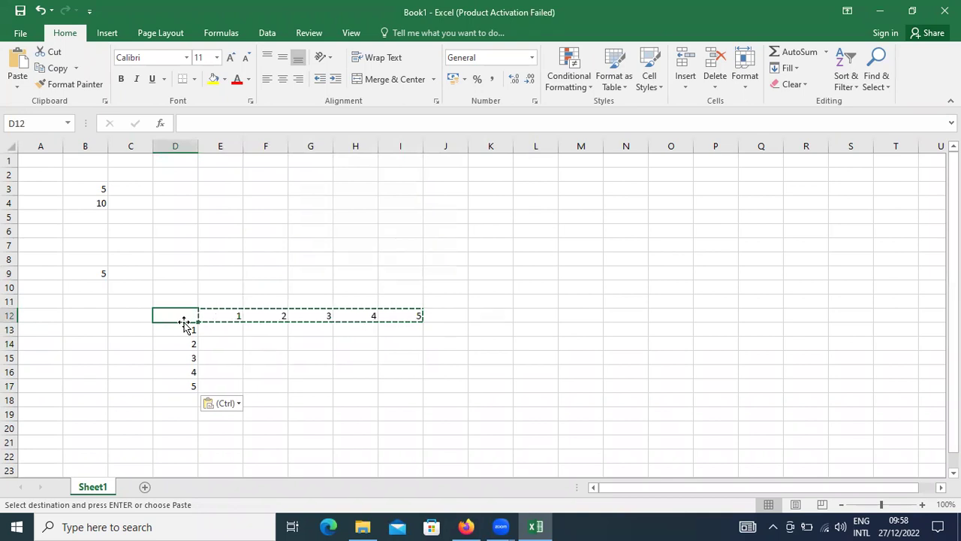
click(24, 91)
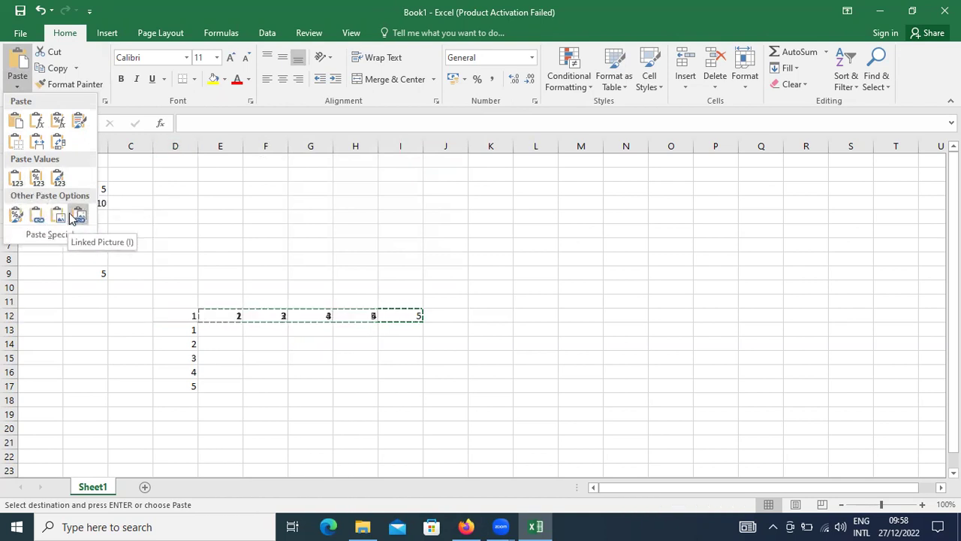
click(188, 242)
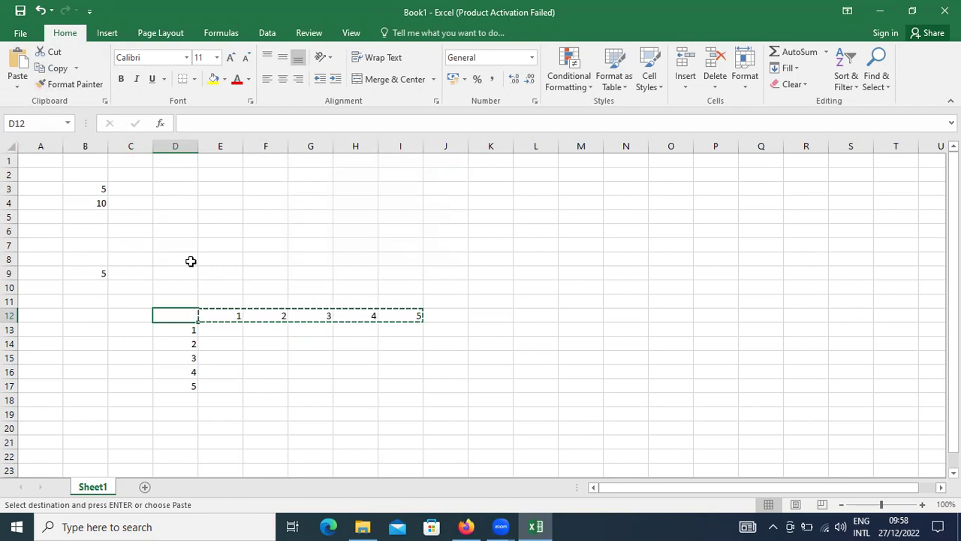
click(168, 276)
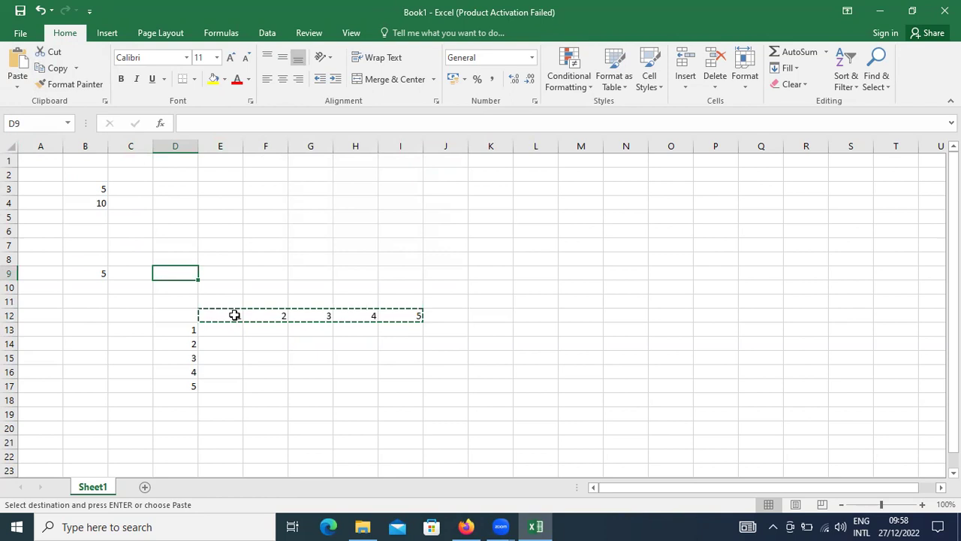
click(233, 314)
click(89, 188)
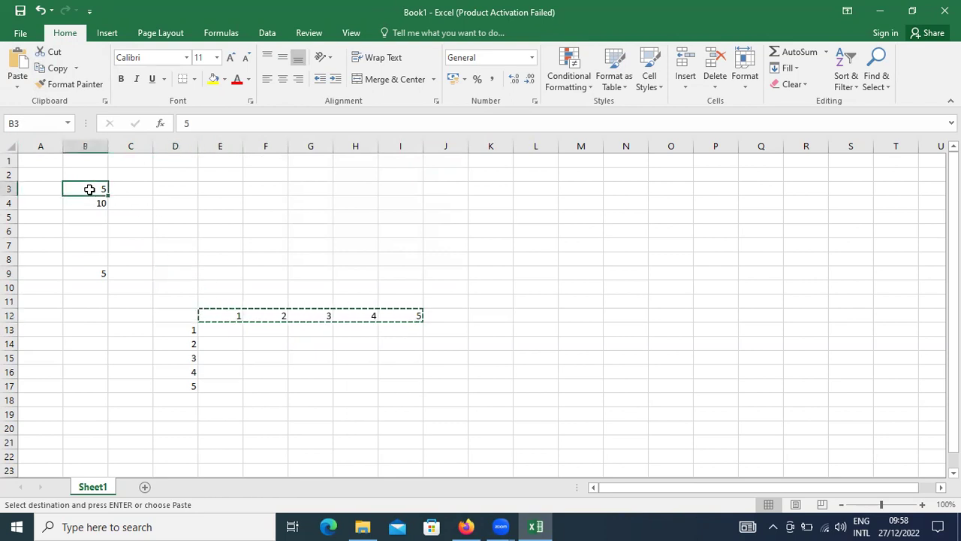
Step: Make B3 bold and centred with wrap text on
key(Escape)
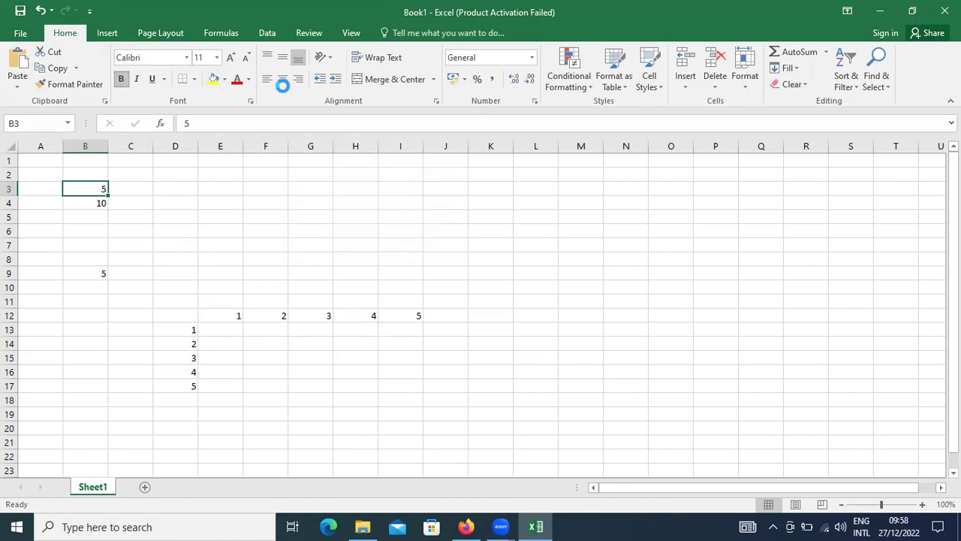
click(283, 79)
click(282, 57)
click(368, 63)
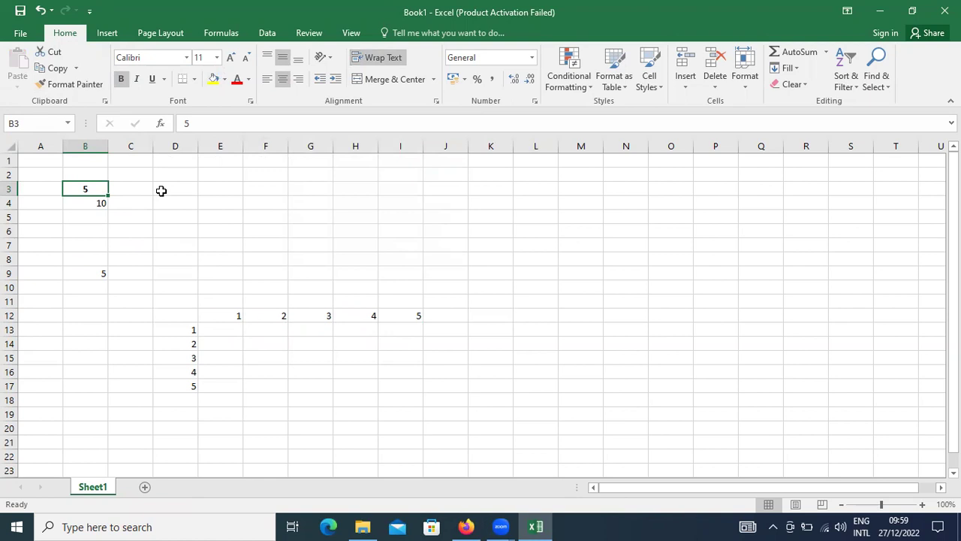
Step: Copy B3's formatting onto E12:I12 and D13:D17 with Format Painter
click(79, 88)
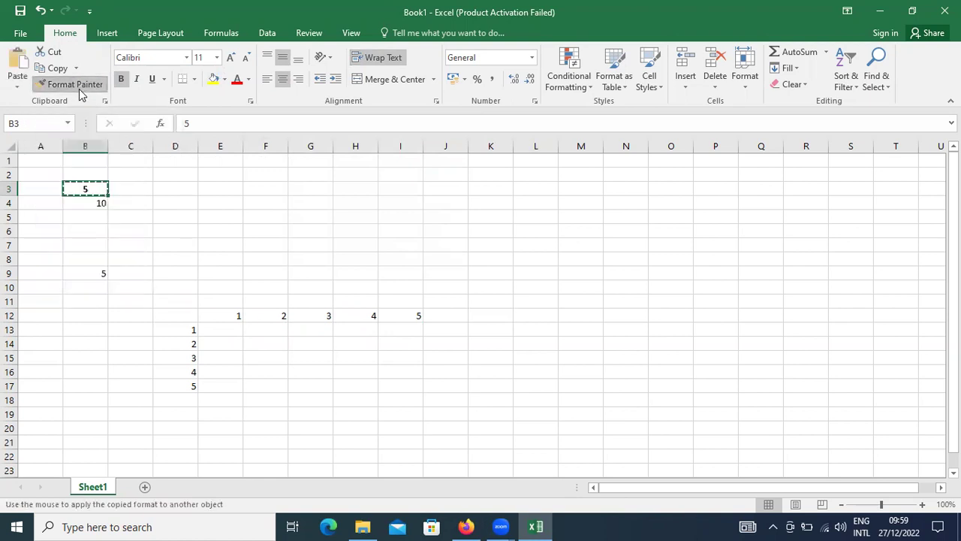
click(236, 318)
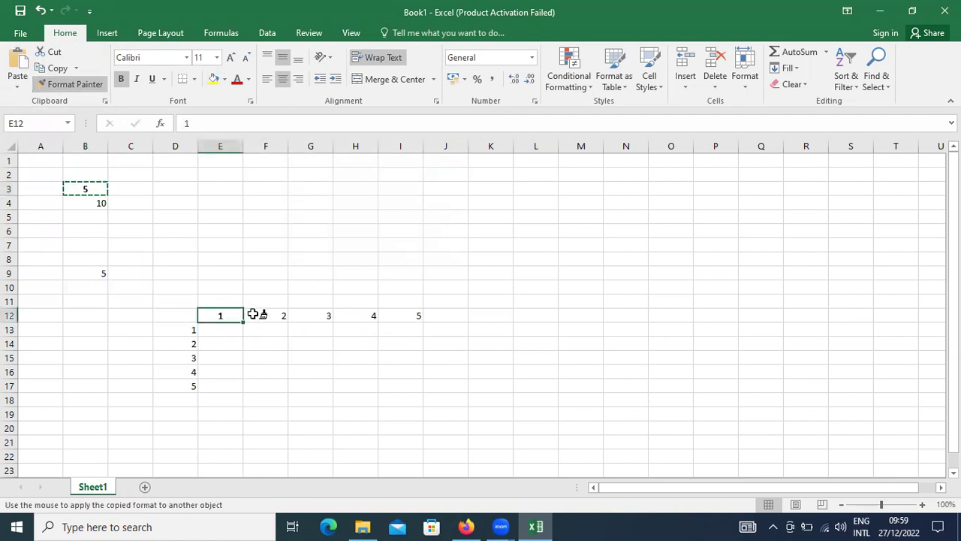
click(263, 317)
click(308, 316)
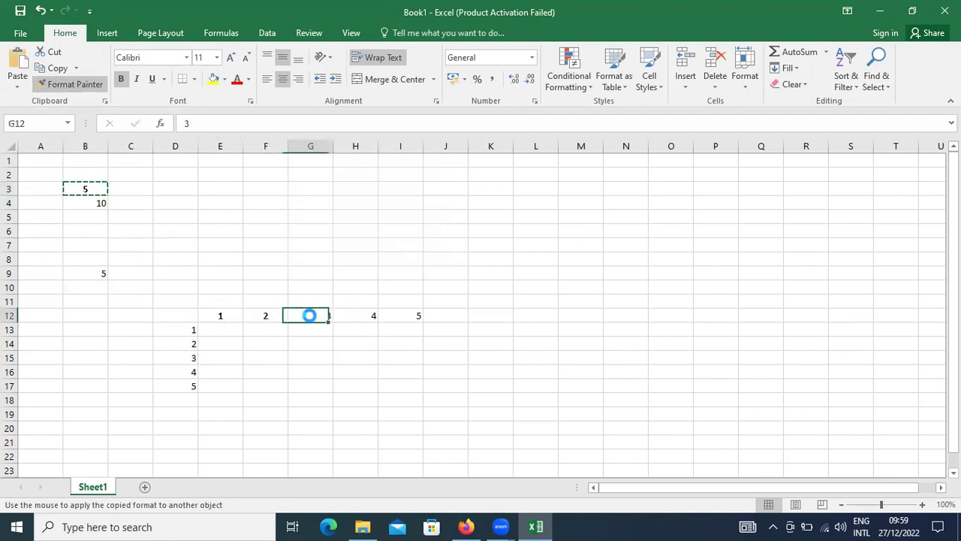
click(364, 316)
click(398, 316)
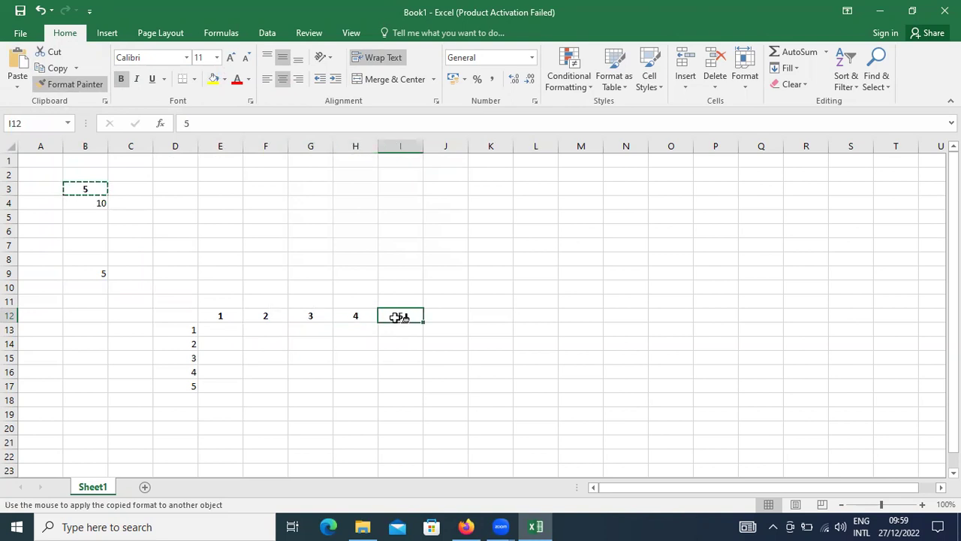
click(185, 330)
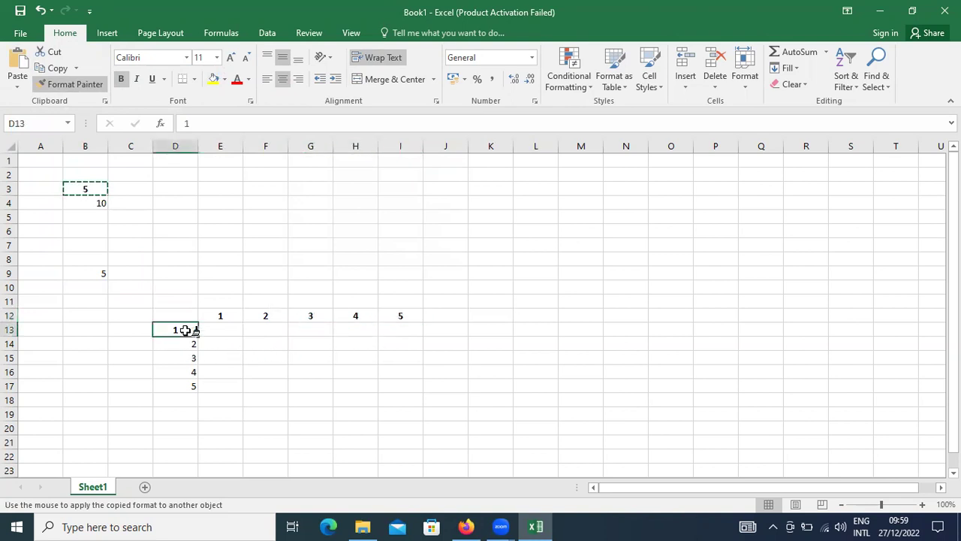
click(186, 344)
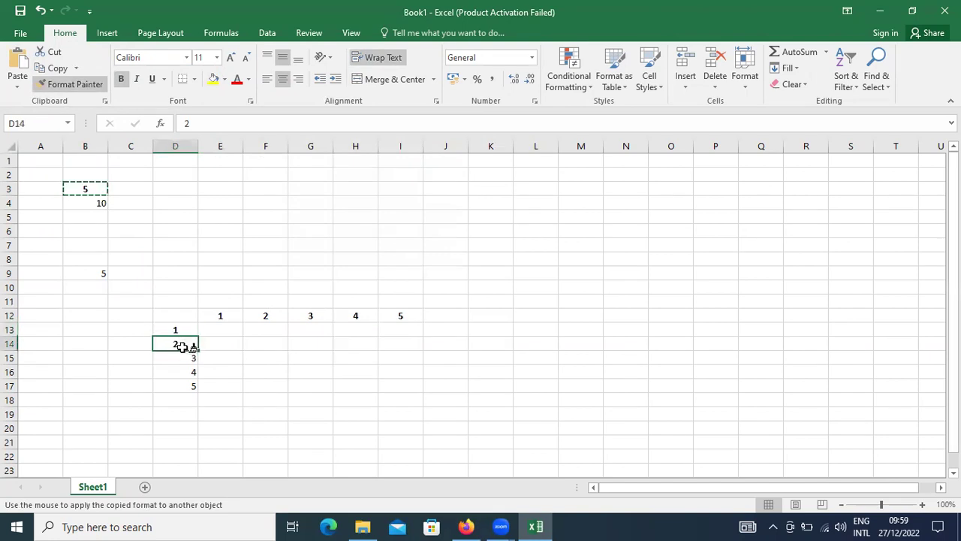
click(183, 359)
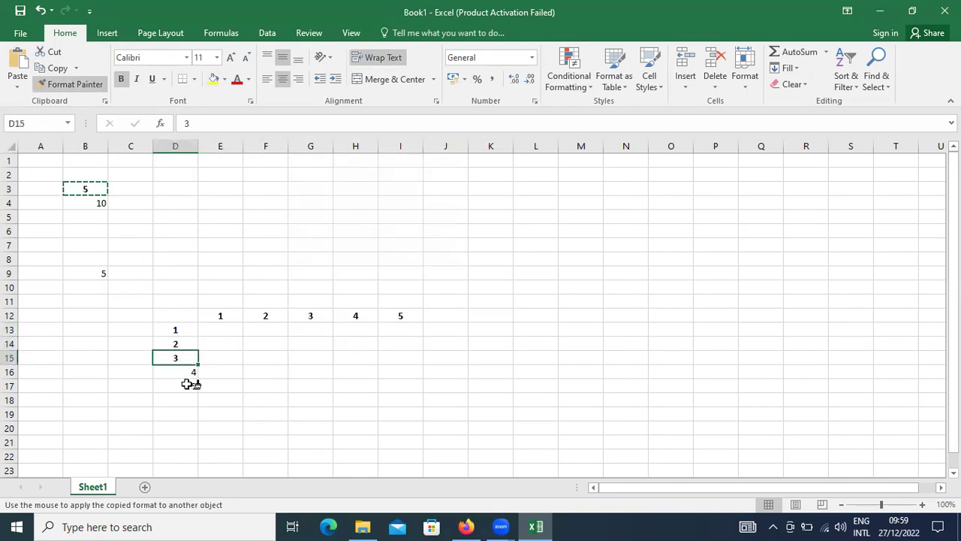
click(190, 375)
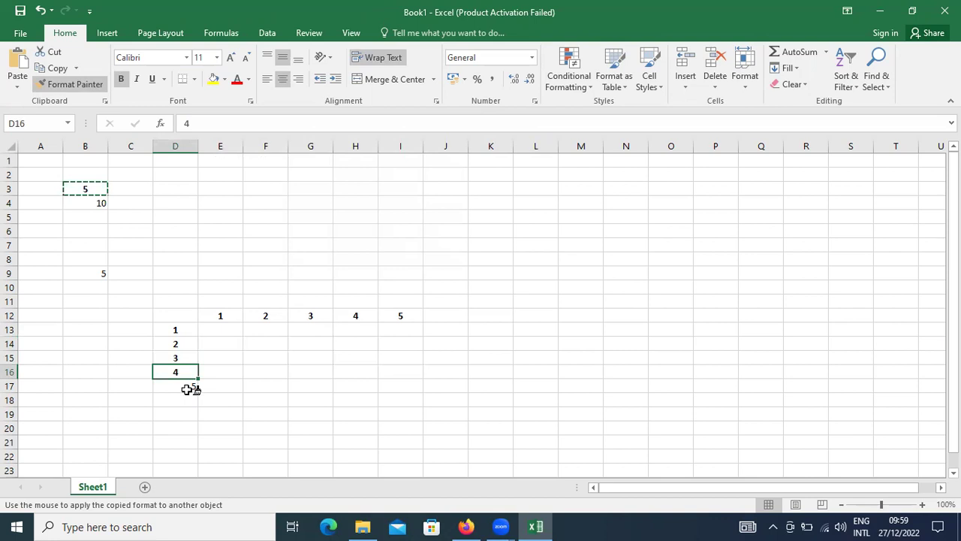
click(187, 388)
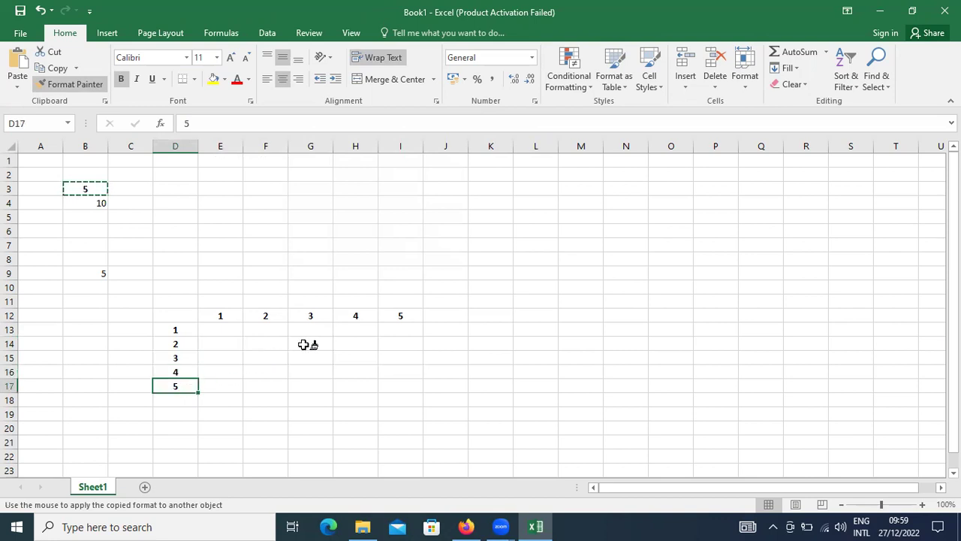
key(Escape)
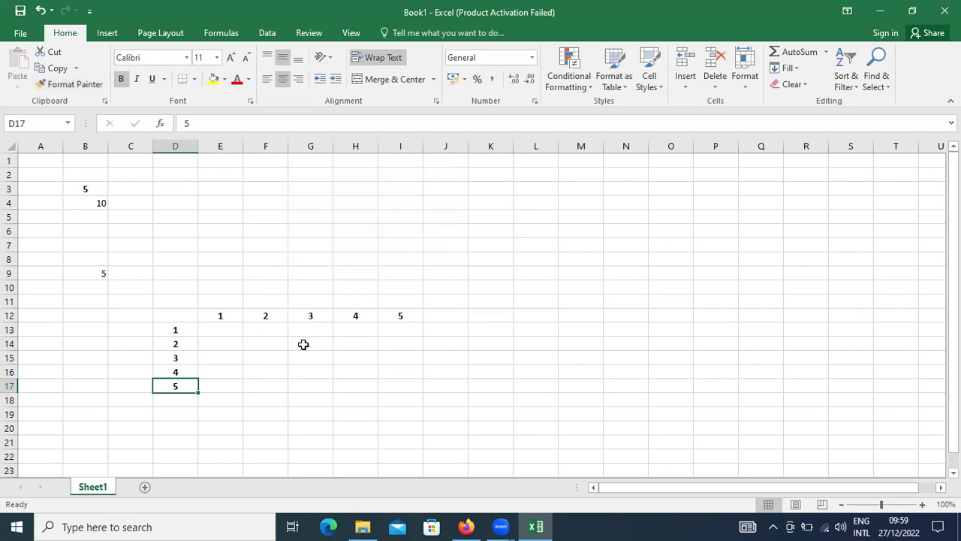
Step: Give E12 the plain formatting of B4 with Format Painter
click(98, 203)
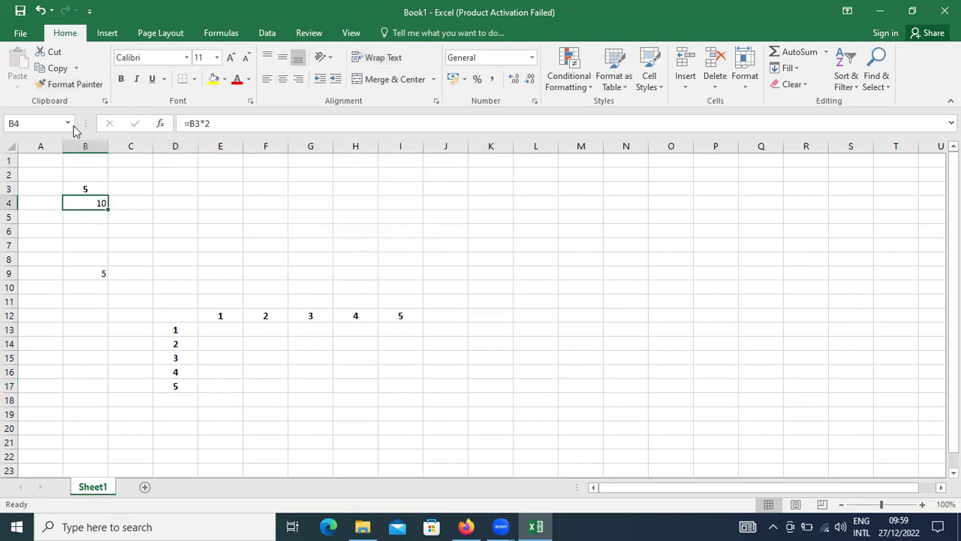
click(67, 84)
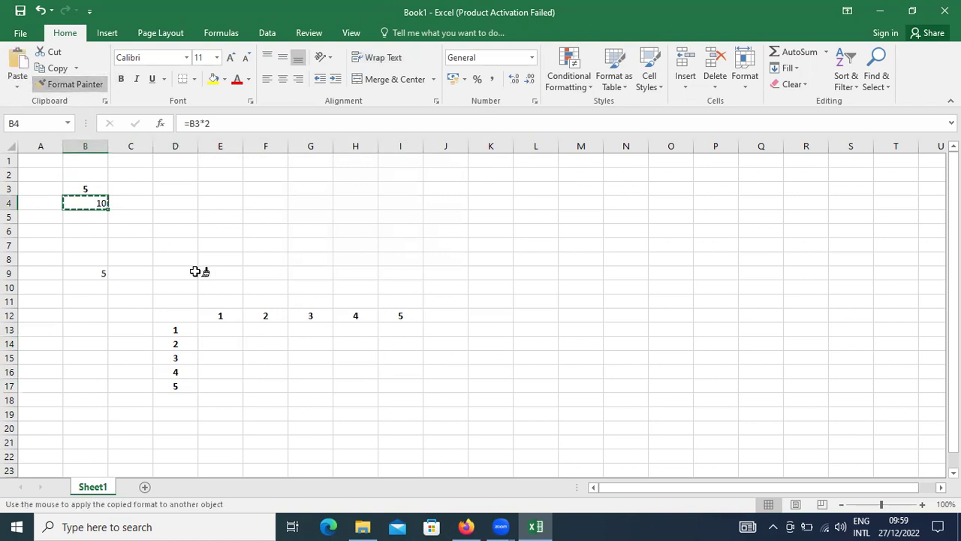
click(214, 315)
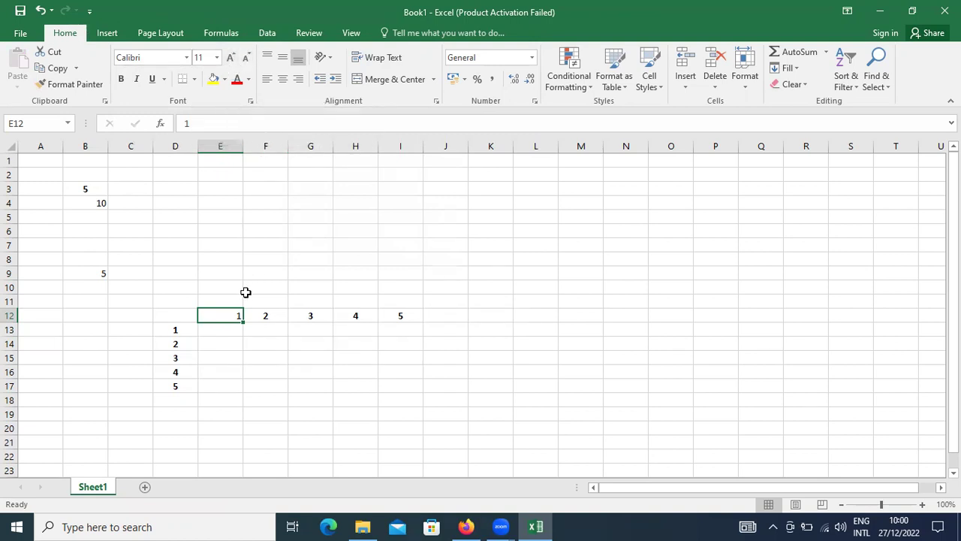
Step: Set E12's font size to 12 point
click(232, 58)
click(232, 58)
click(231, 58)
click(231, 59)
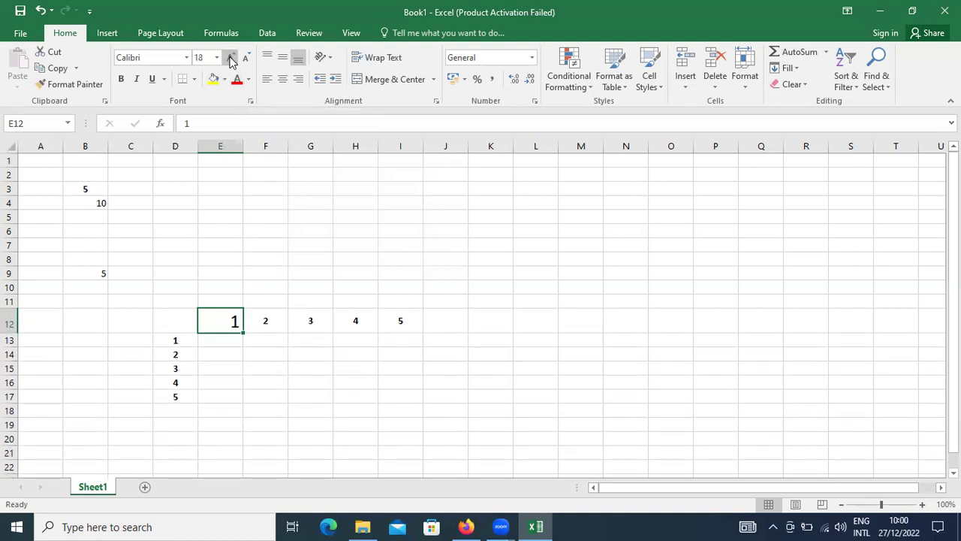
click(247, 58)
click(247, 59)
click(247, 59)
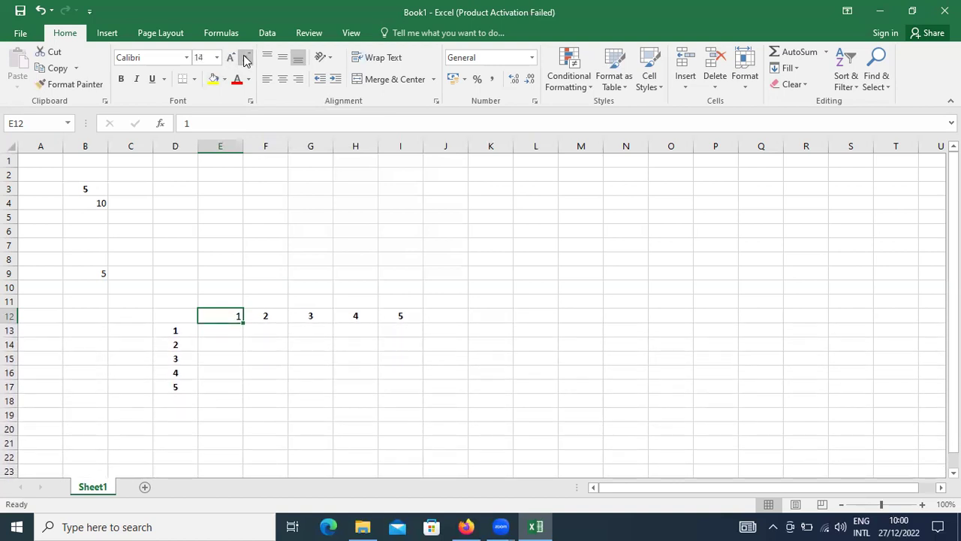
Step: Give E12's number a single underline instead of a double one
click(164, 80)
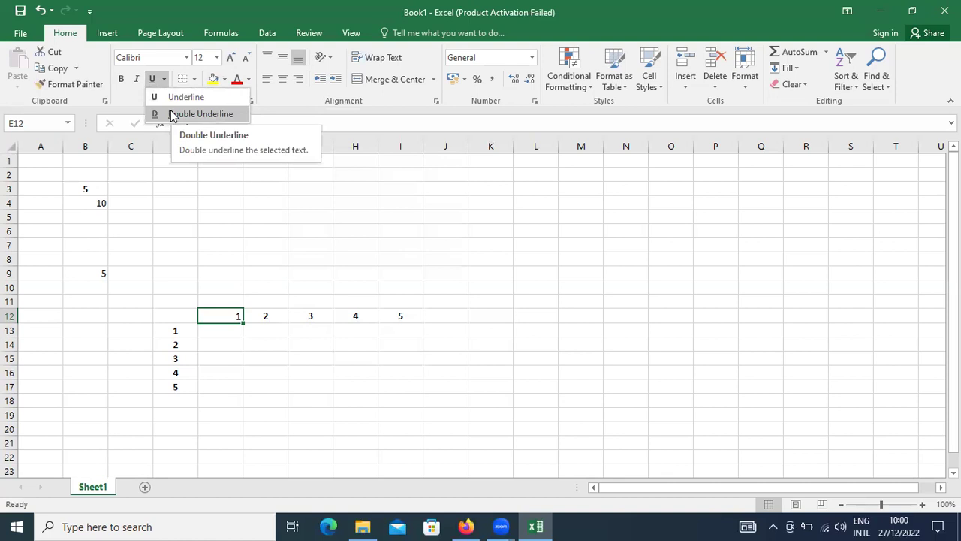
click(172, 114)
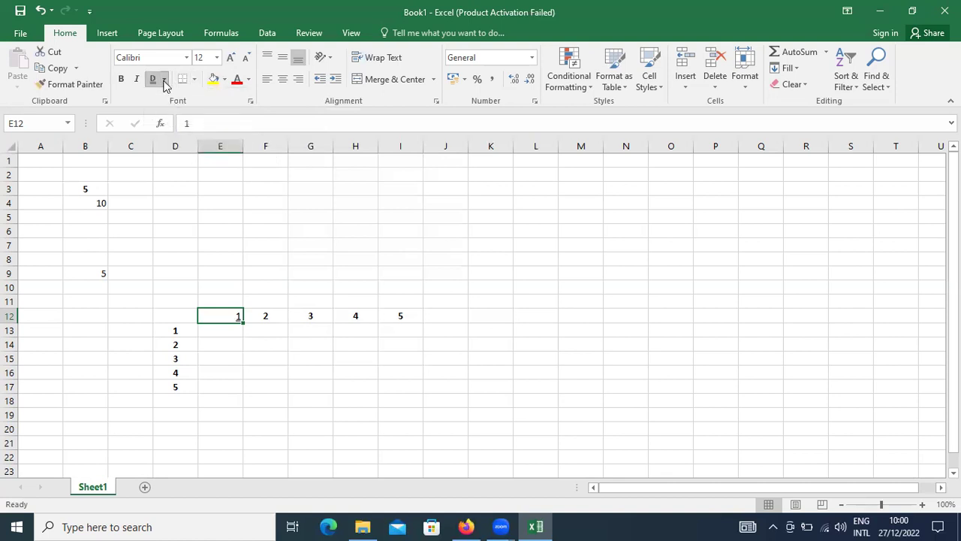
click(164, 79)
click(173, 98)
click(193, 80)
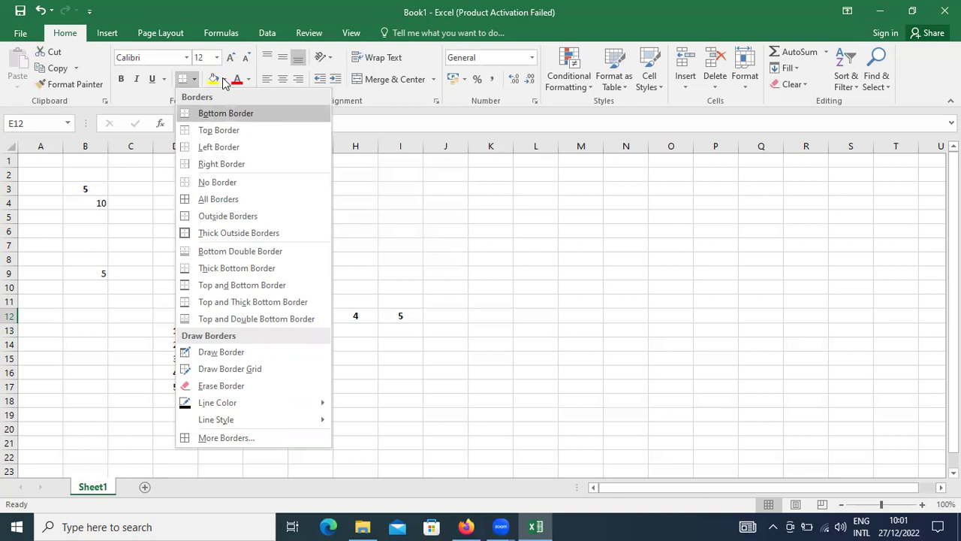
click(223, 80)
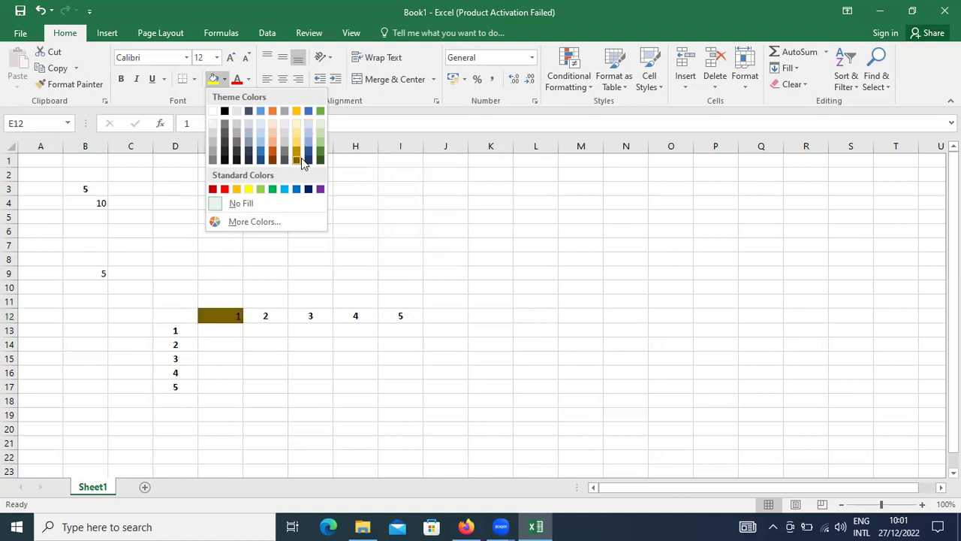
click(307, 157)
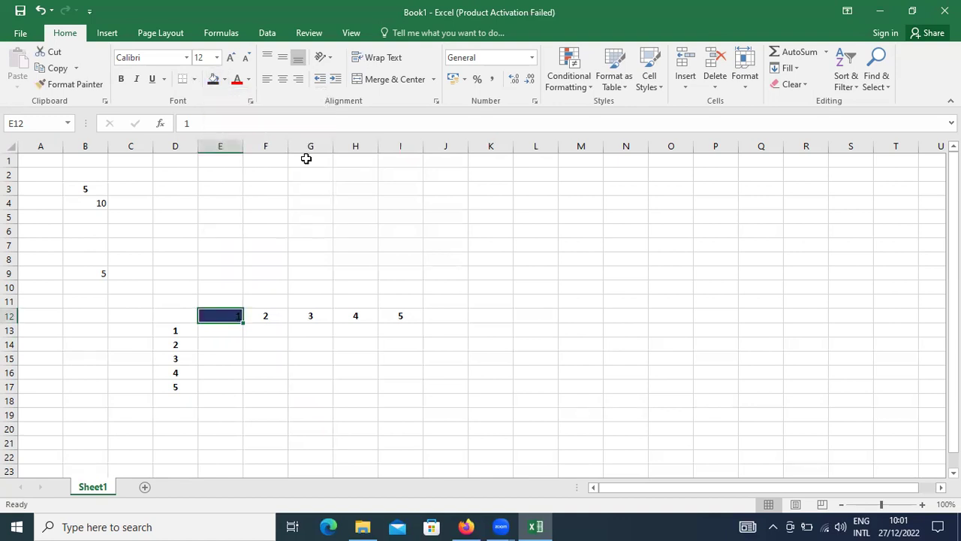
click(249, 79)
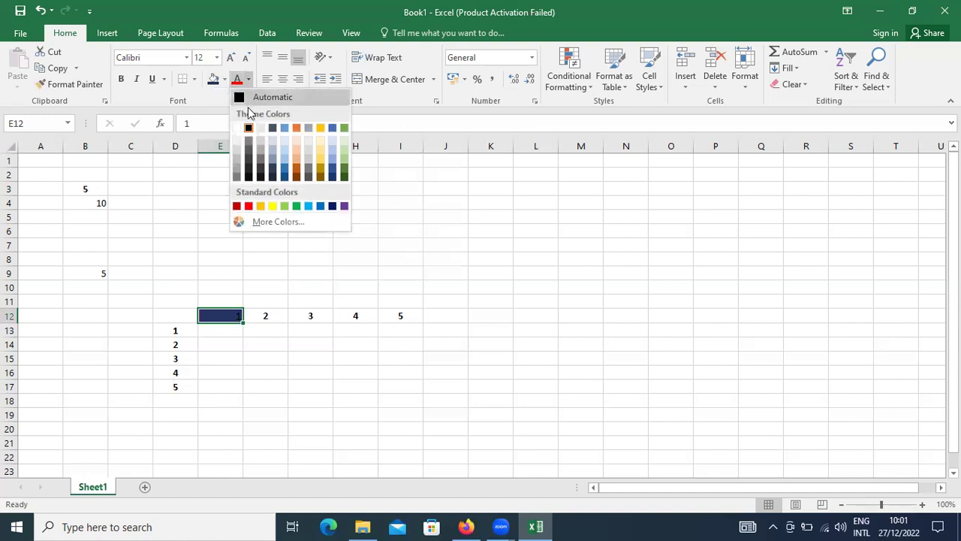
click(239, 129)
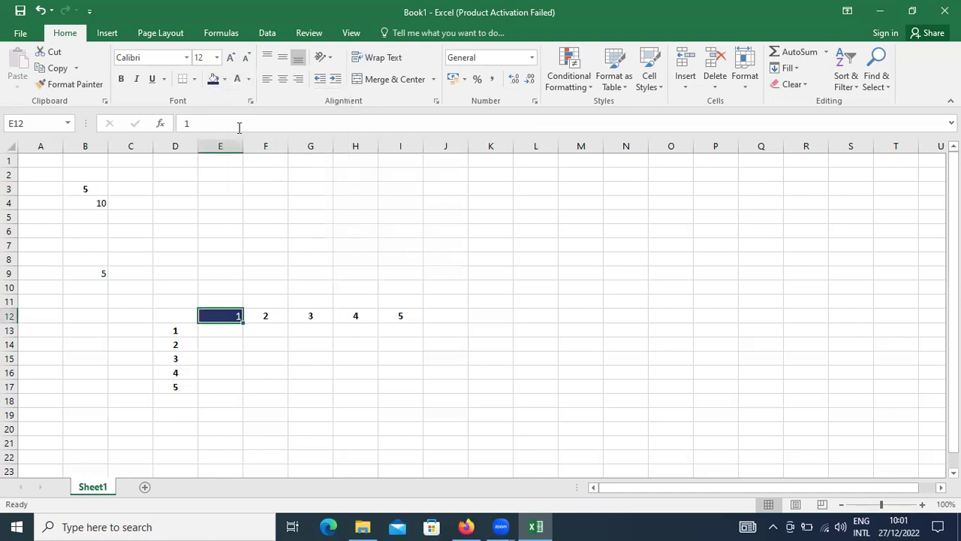
click(225, 79)
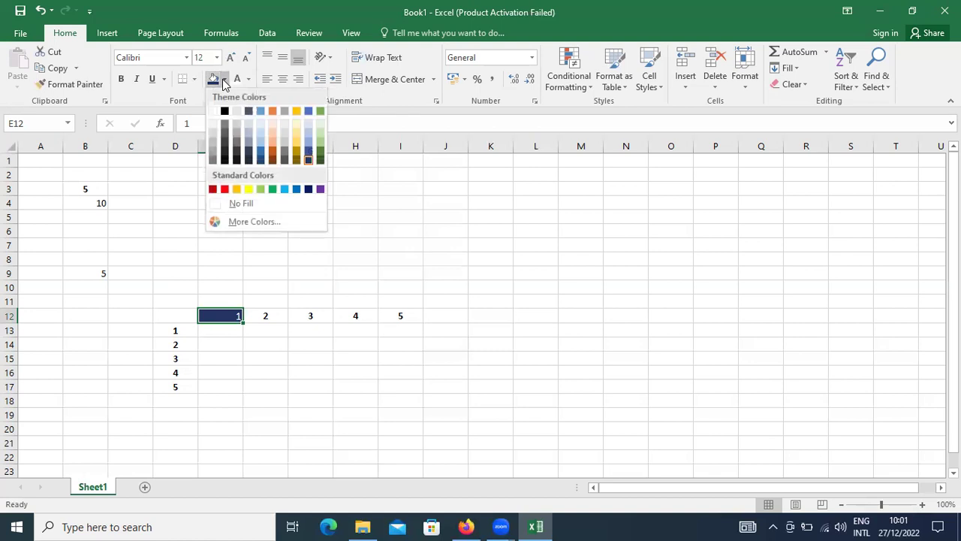
click(259, 140)
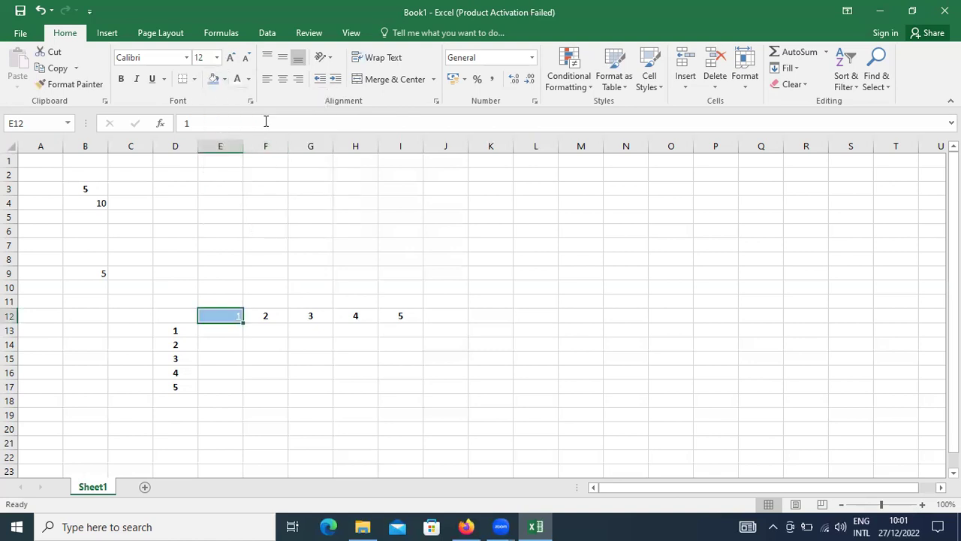
click(248, 79)
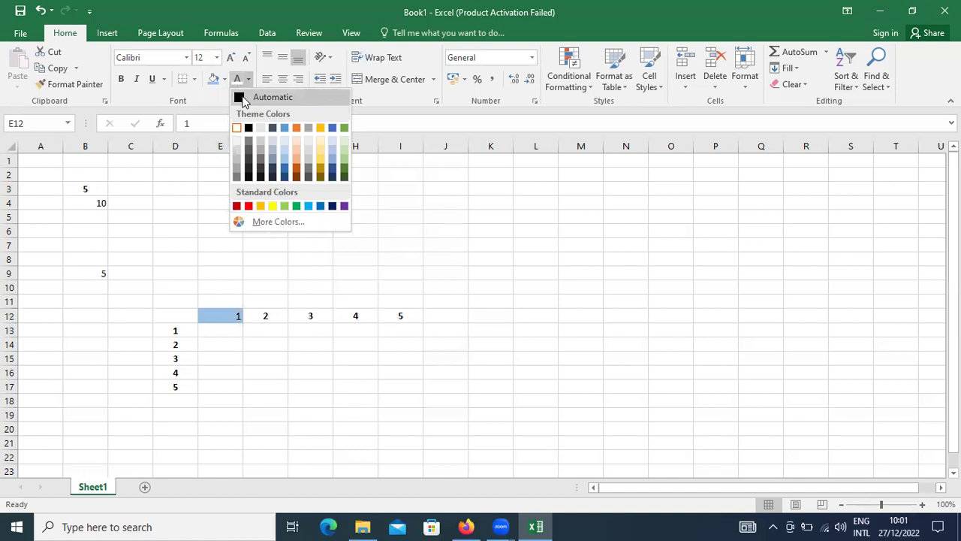
click(246, 97)
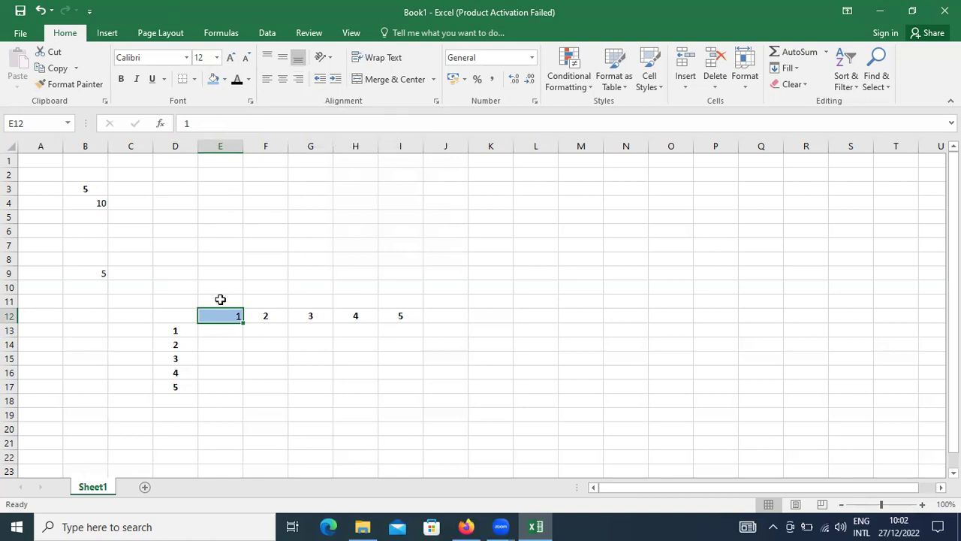
key(ctrl+e)
Step: Make row 12 taller
click(283, 58)
click(298, 58)
drag(9, 322, 9, 337)
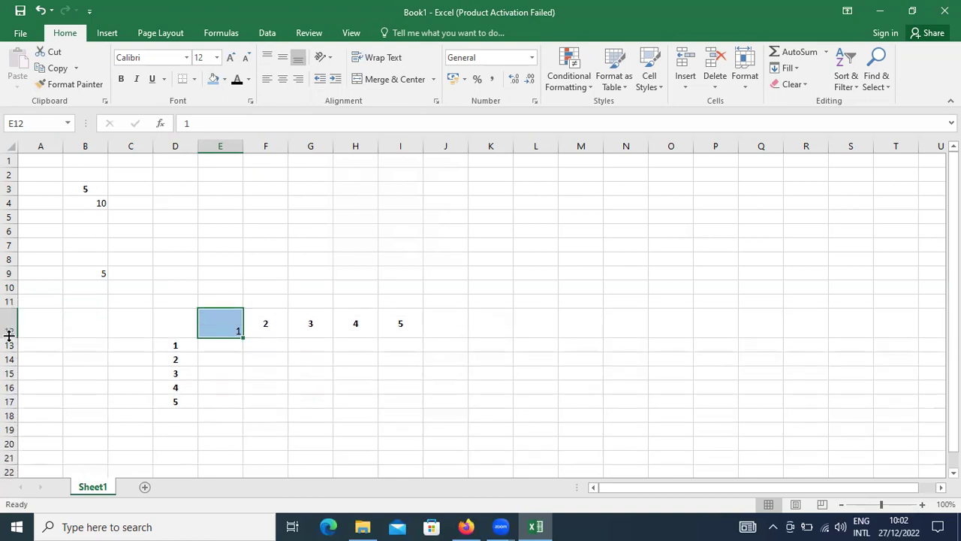
Step: Centre E12 horizontally and vertically, then type sample text 'sdfsf sdfsd fs fsdf sdf sdfsf' into it
click(267, 58)
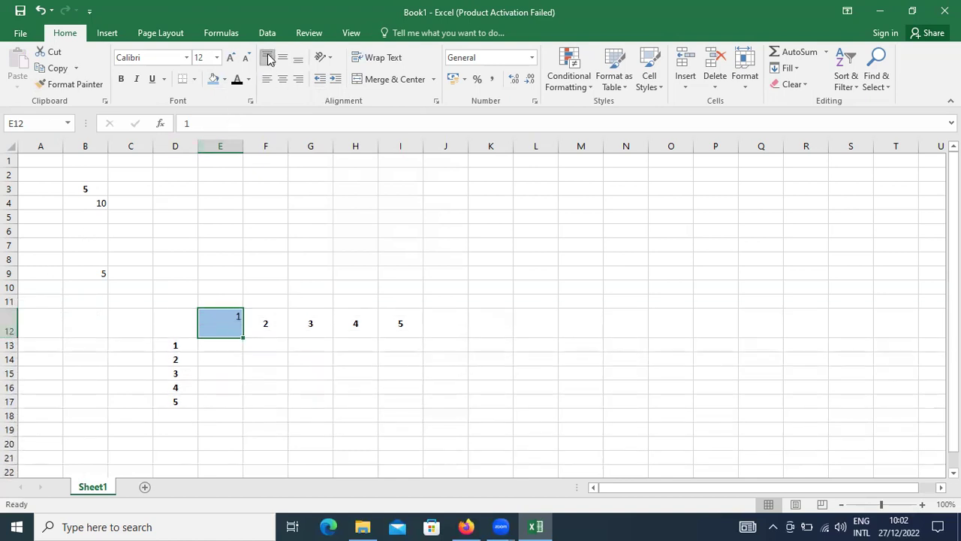
click(282, 58)
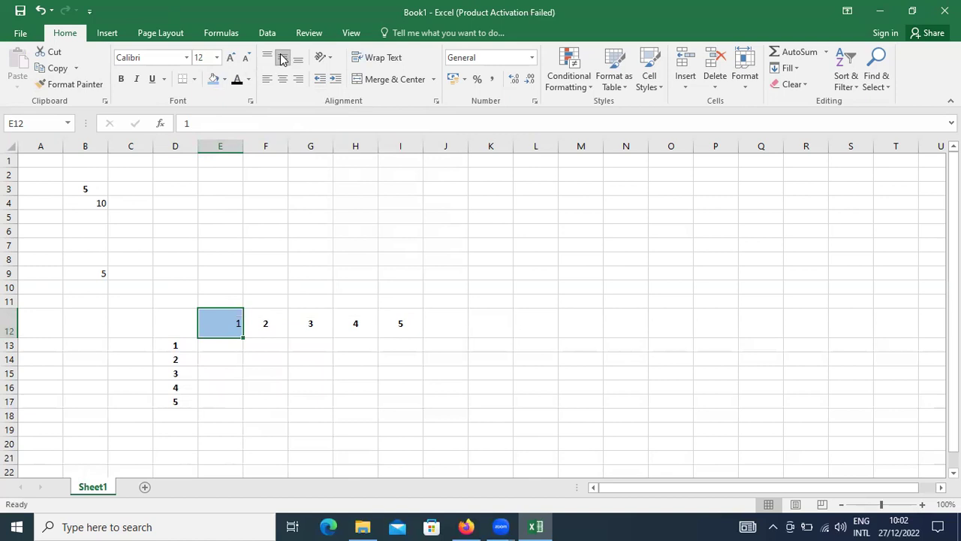
click(298, 58)
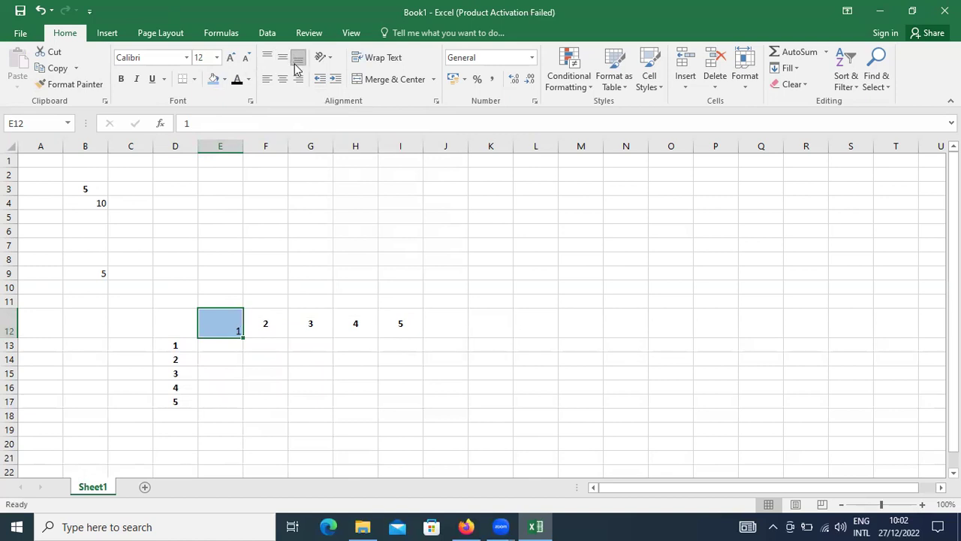
click(277, 79)
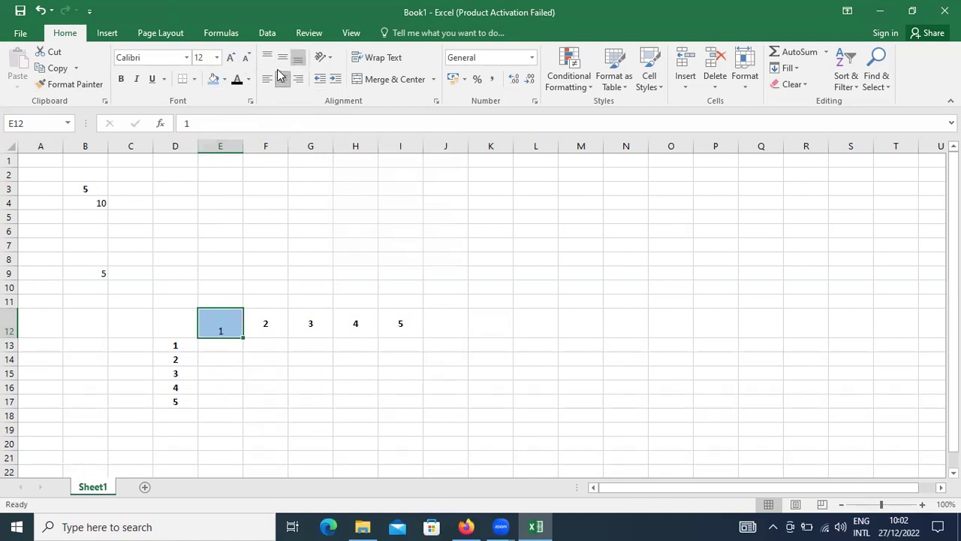
click(280, 60)
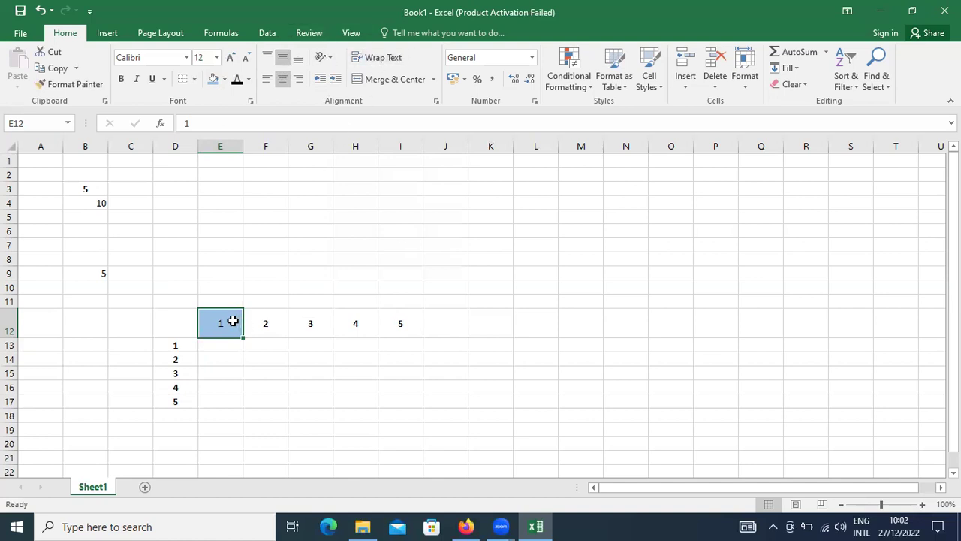
text(sdfsf sdfsd fs fsdf sdf sdfsf sd)
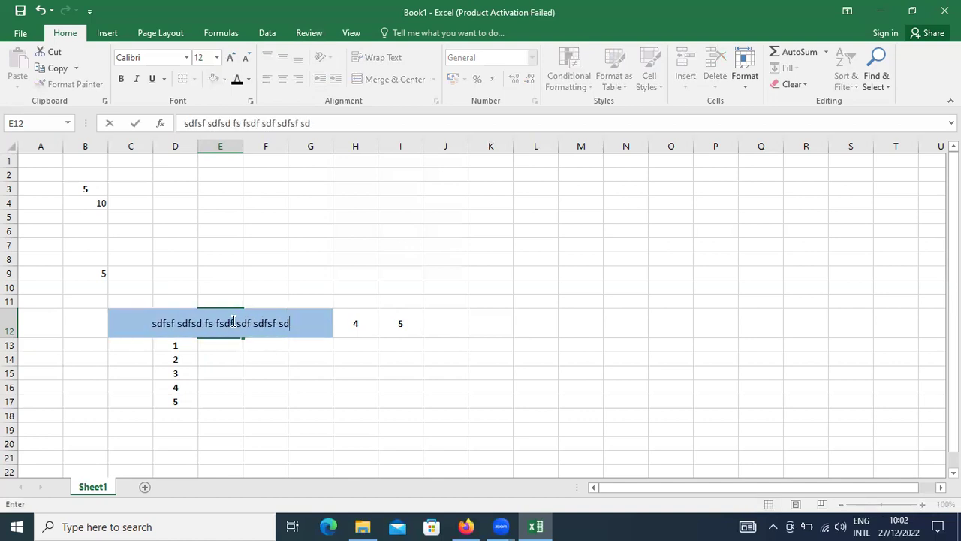
Step: Enter 'sdfsf sdfsd fs fsdf sdf sdfsf sd' in E12 and wrap it within the cell
key(Return)
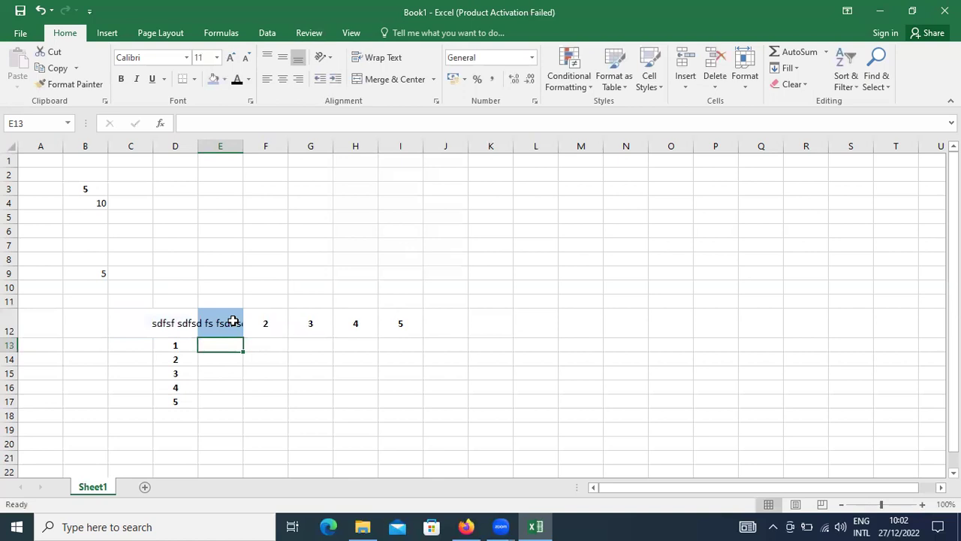
click(233, 321)
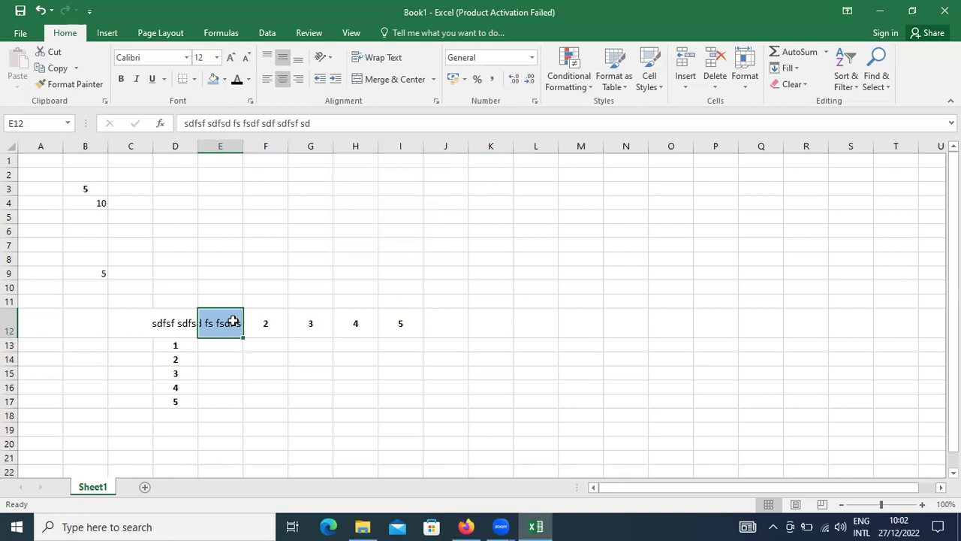
click(398, 66)
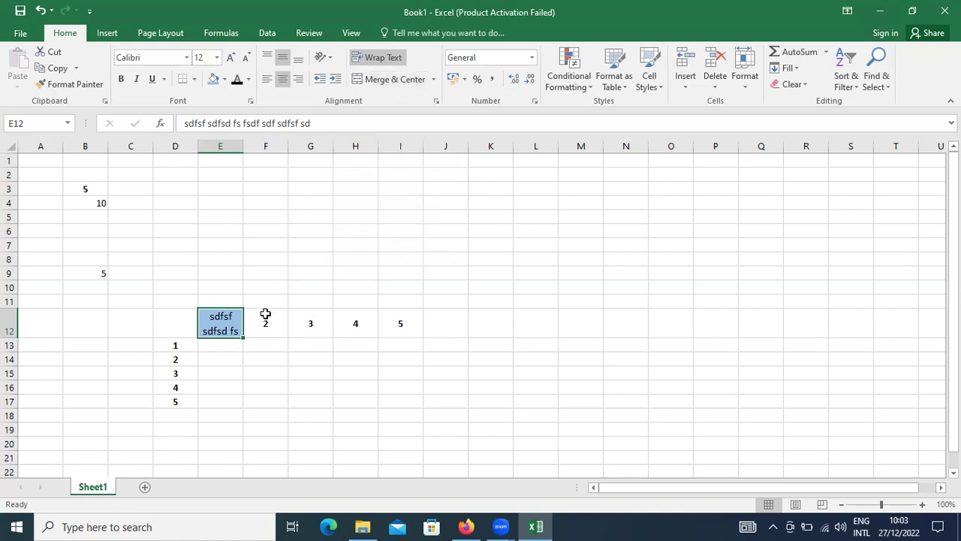
click(265, 317)
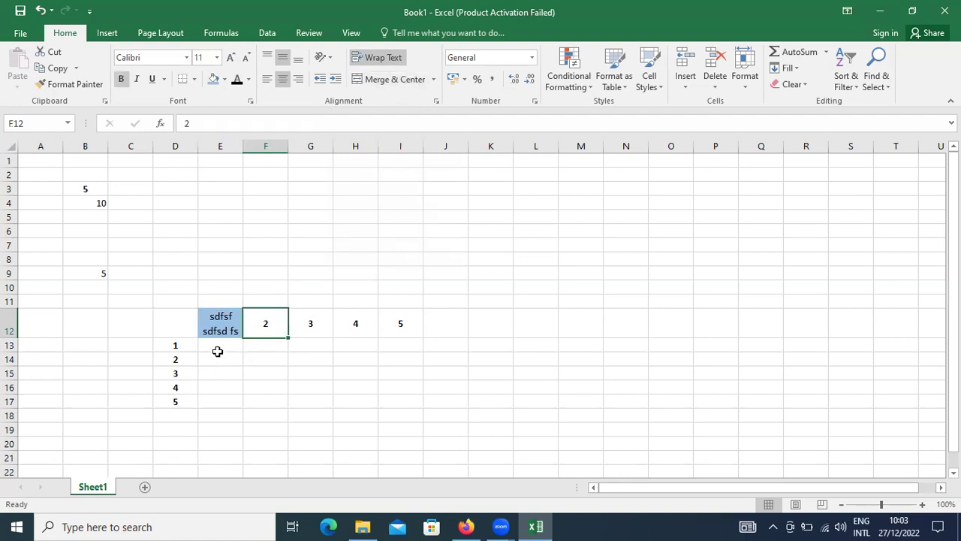
drag(217, 345, 323, 408)
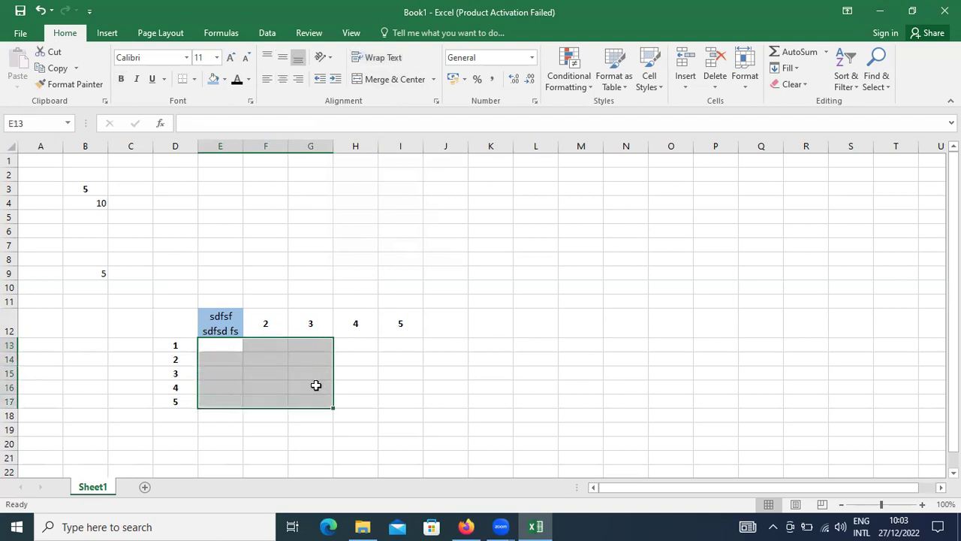
Step: Merge E13:G17 and type 'xcvxcvxzcvxcvxcvxcvxcvx' into the merged cell
click(402, 81)
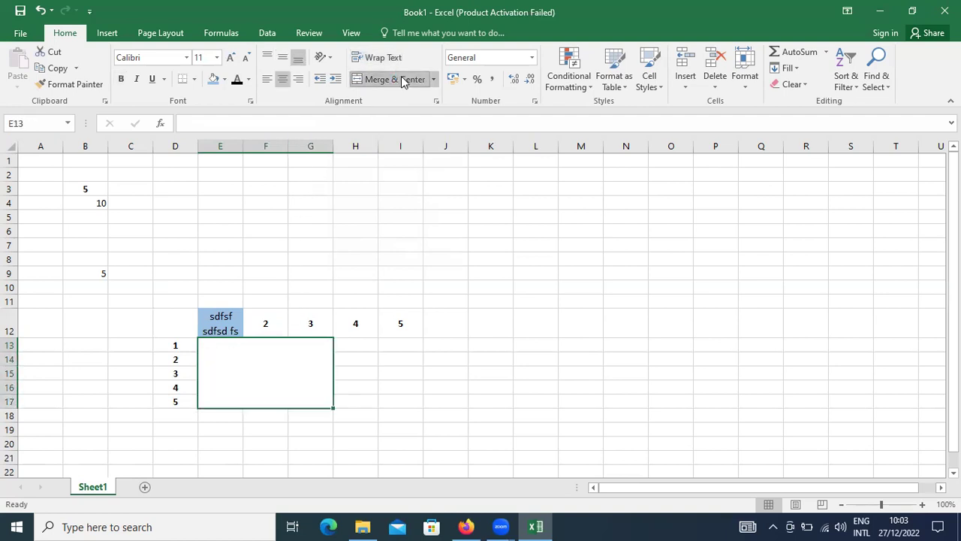
double_click(259, 380)
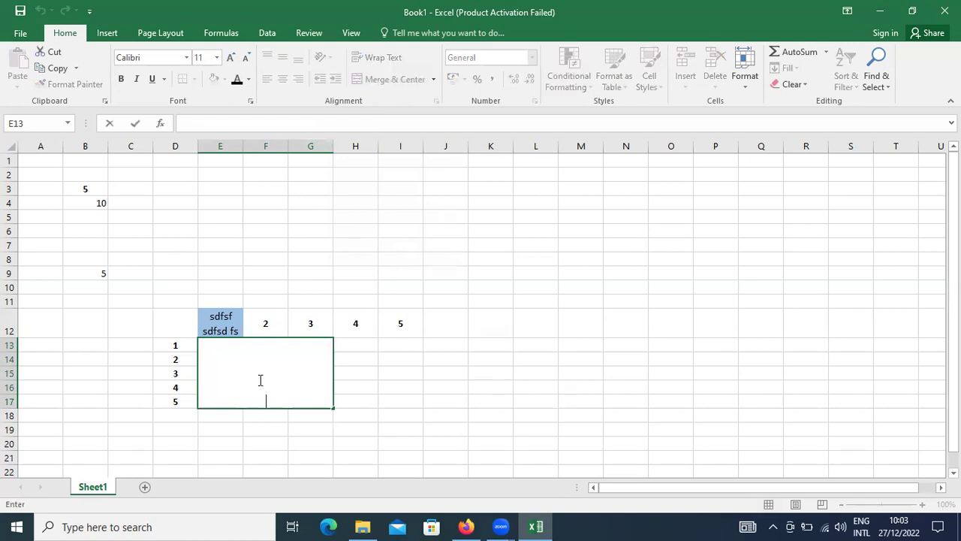
text(xcvxcvxzcvxcvxcvxcvxcvx)
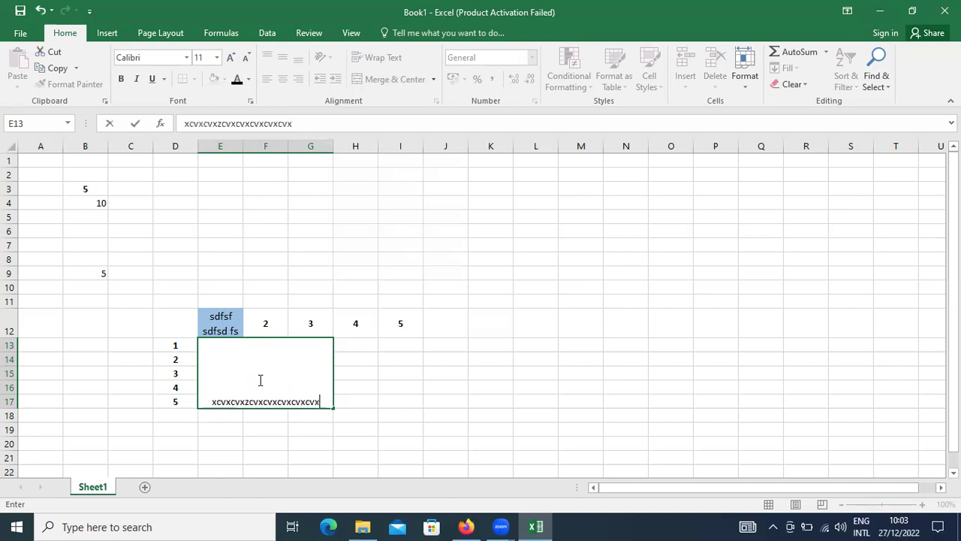
key(Return)
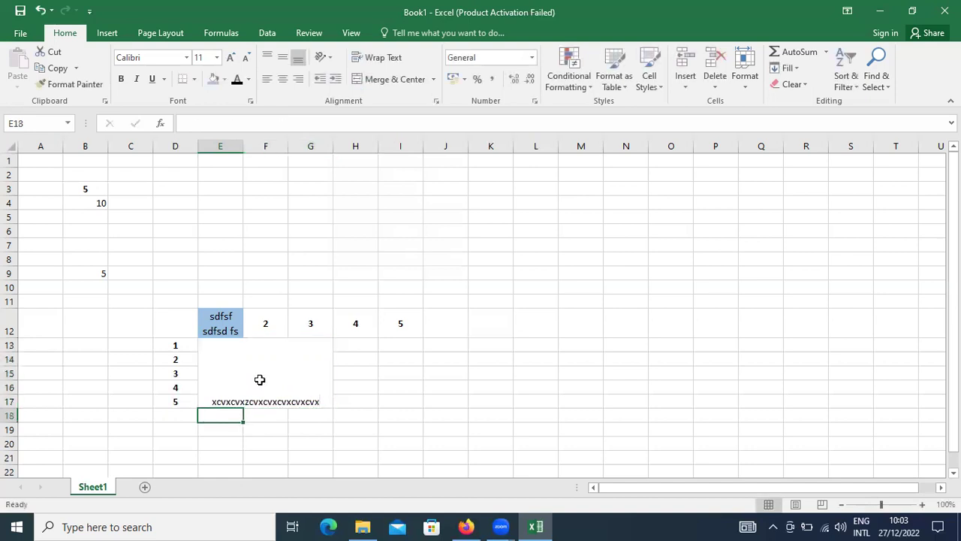
click(259, 379)
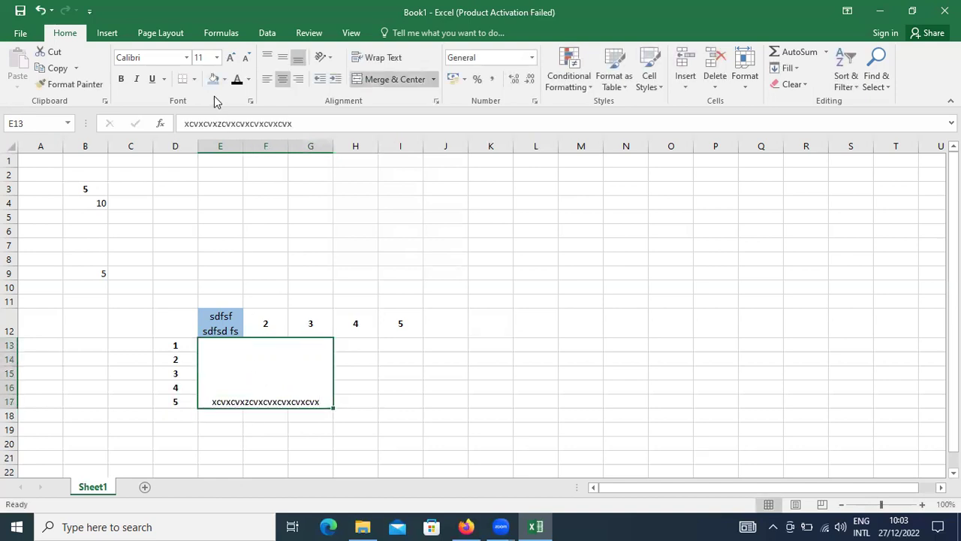
Step: Apply All Borders to the E13:G17 block, then unmerge it into separate cells
click(194, 80)
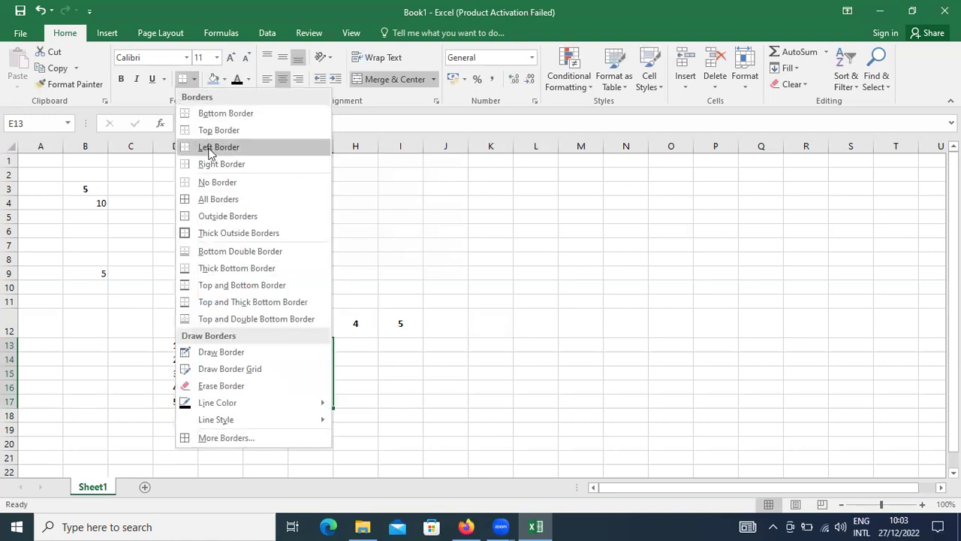
click(218, 200)
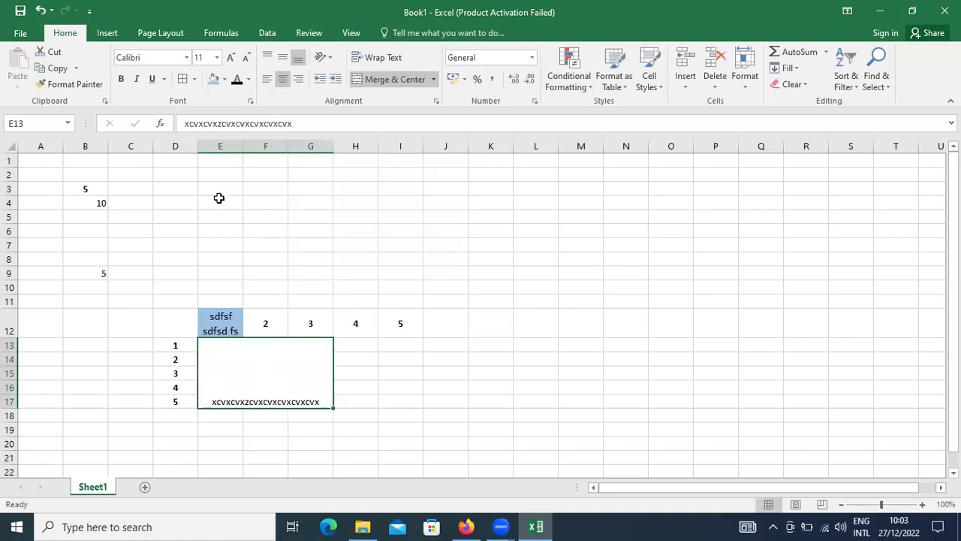
double_click(273, 333)
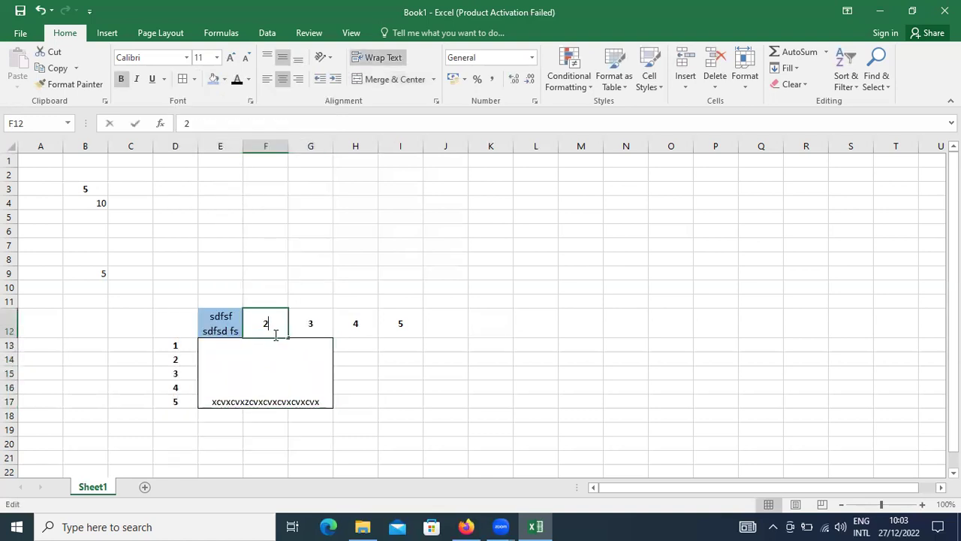
click(265, 376)
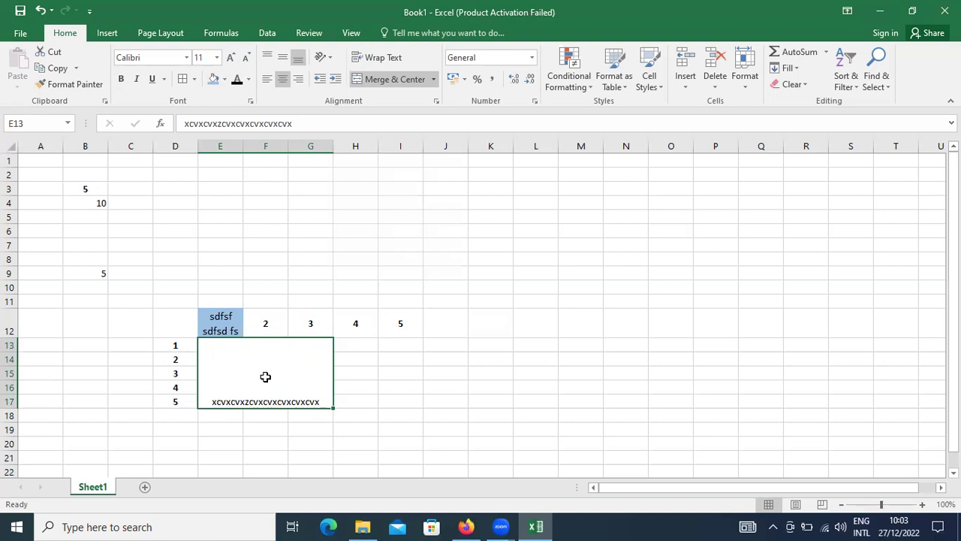
click(389, 80)
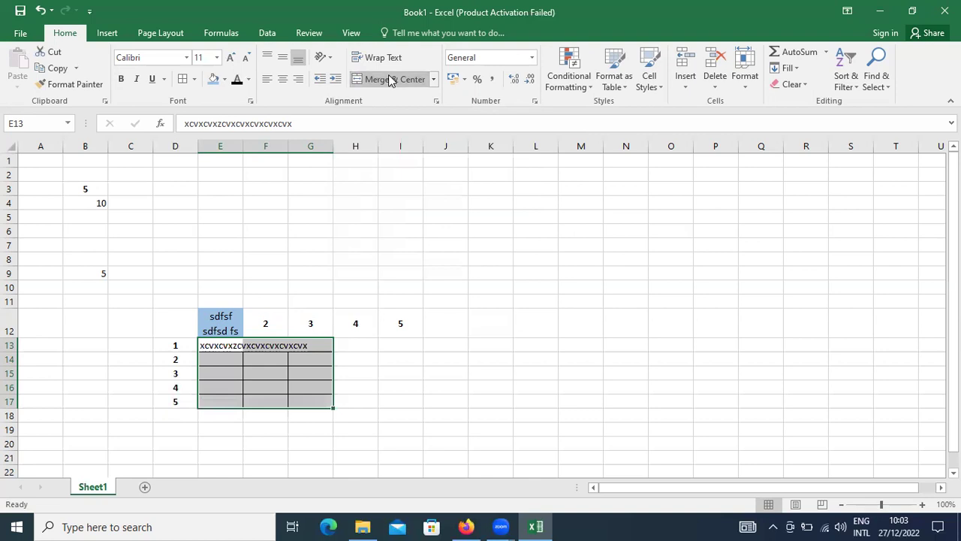
click(372, 355)
click(216, 343)
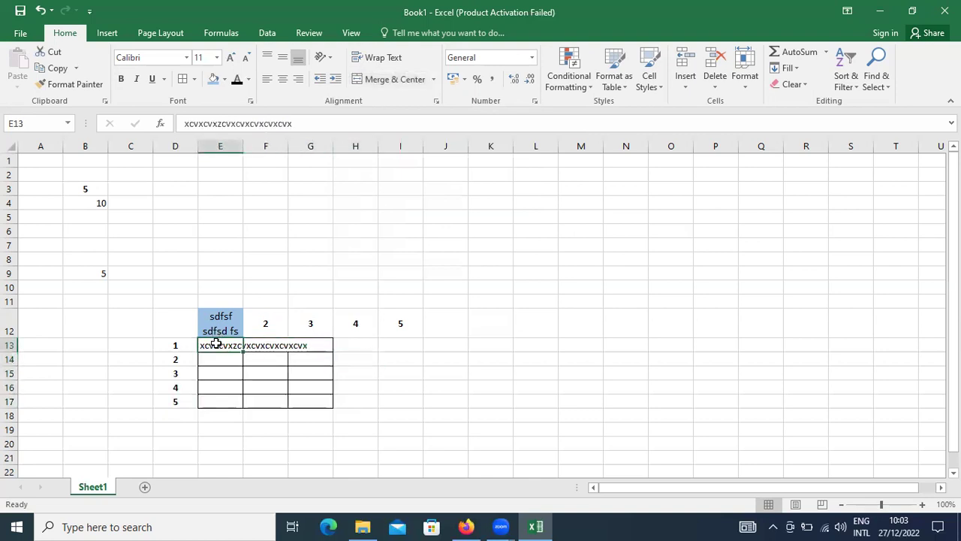
Step: Wrap E13's long sample text onto three lines so row 13 grows taller
click(371, 59)
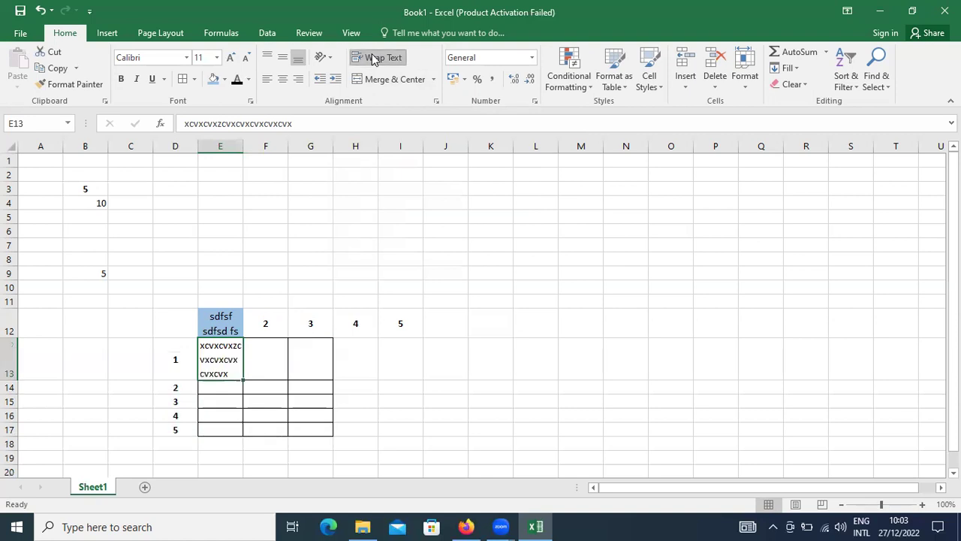
click(268, 363)
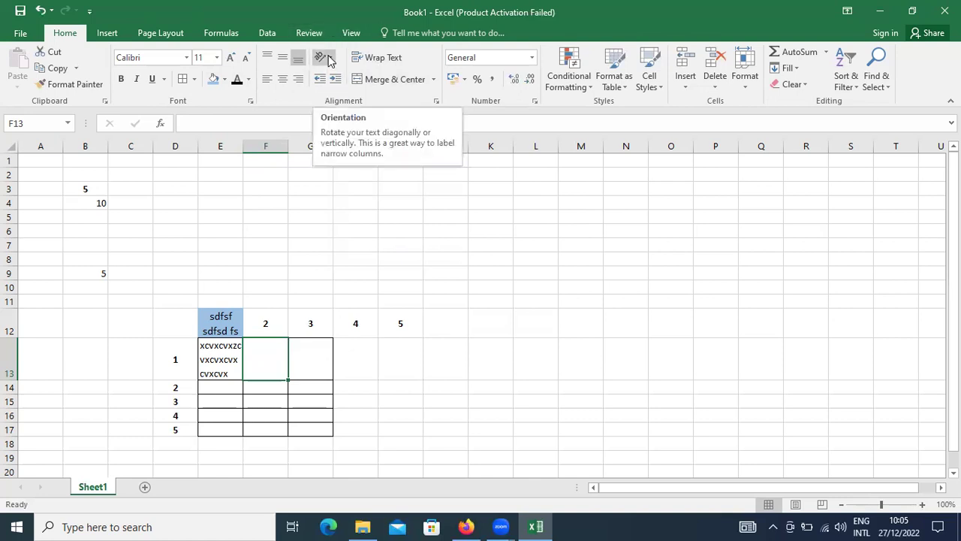
click(220, 355)
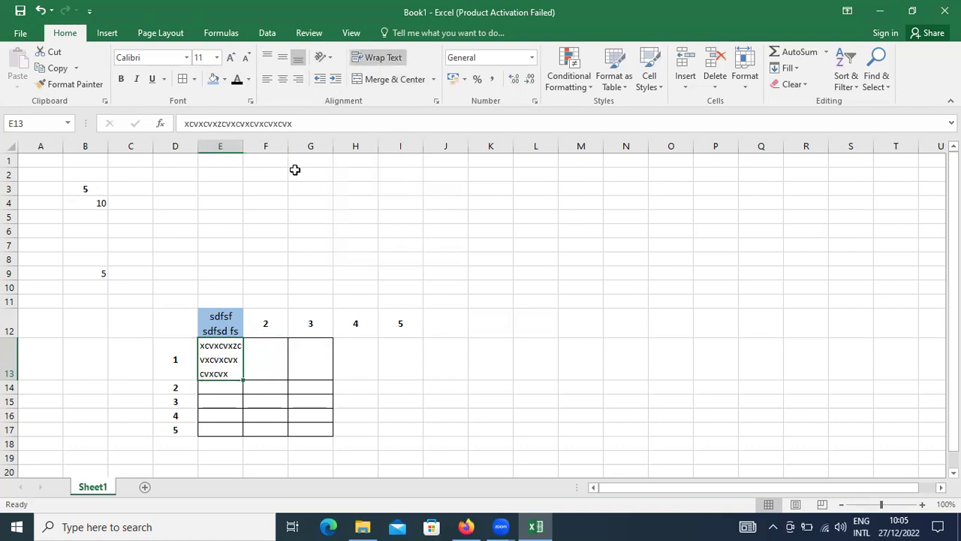
Step: Try the angled and Vertical Text orientations on E13's text
click(328, 58)
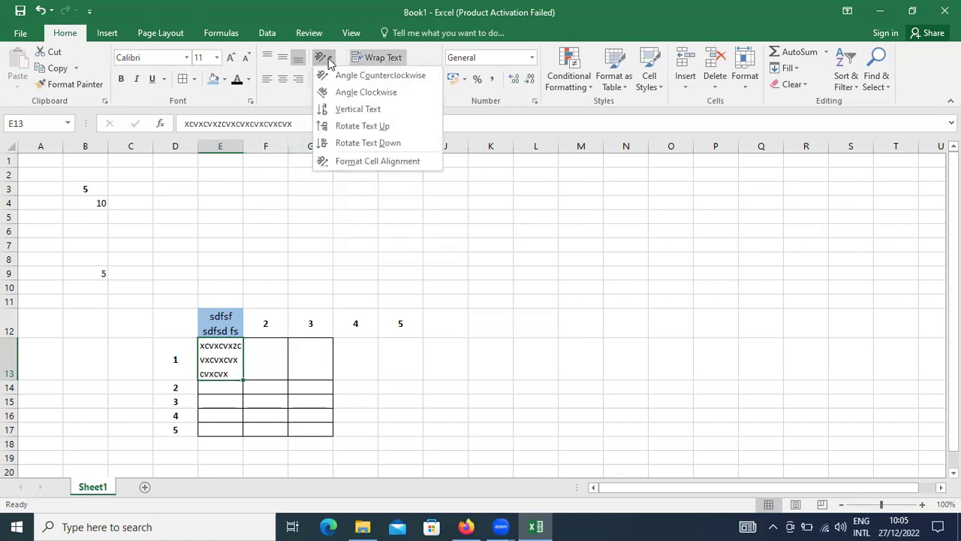
click(330, 92)
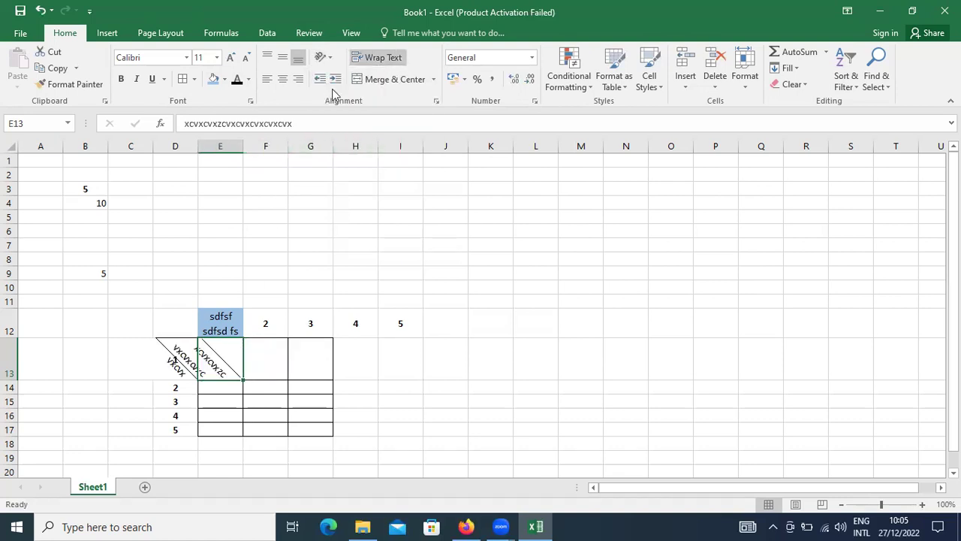
click(331, 63)
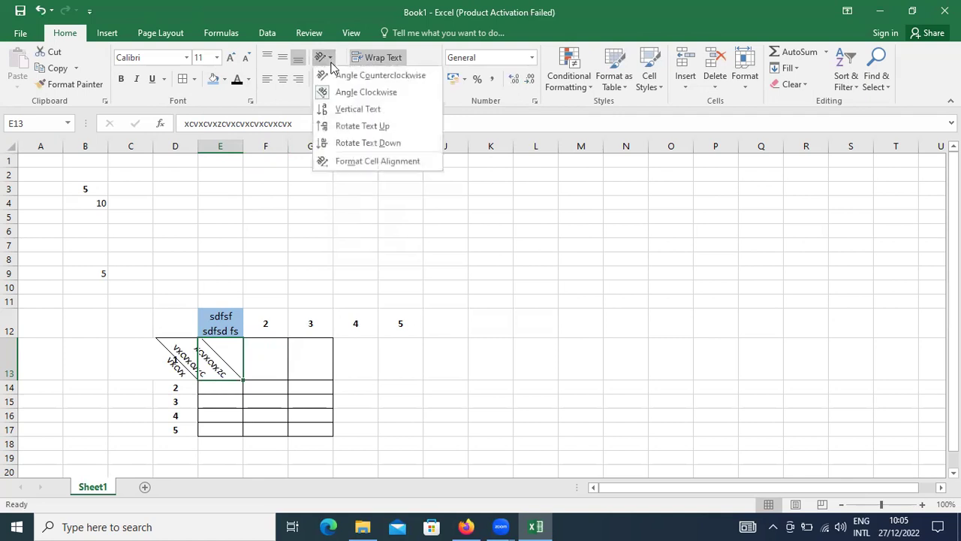
click(331, 76)
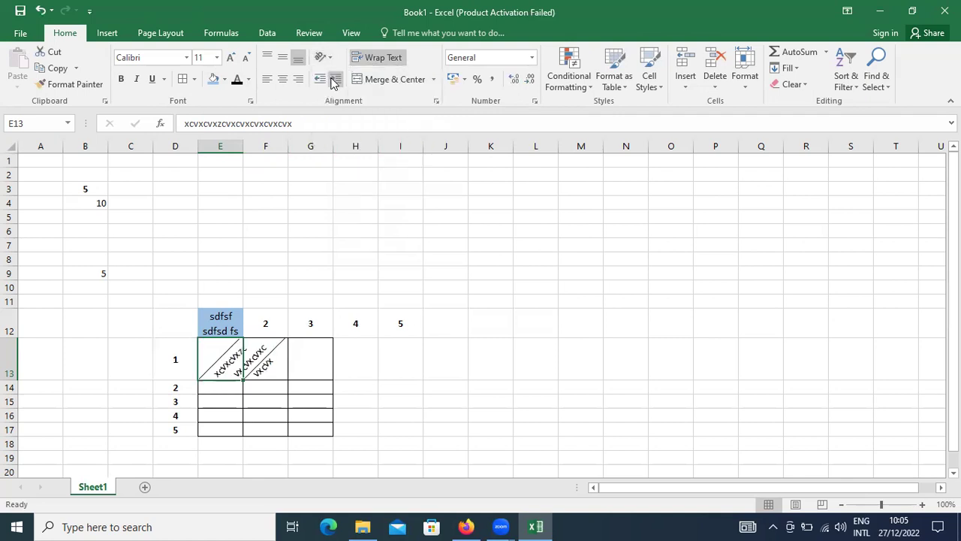
click(331, 66)
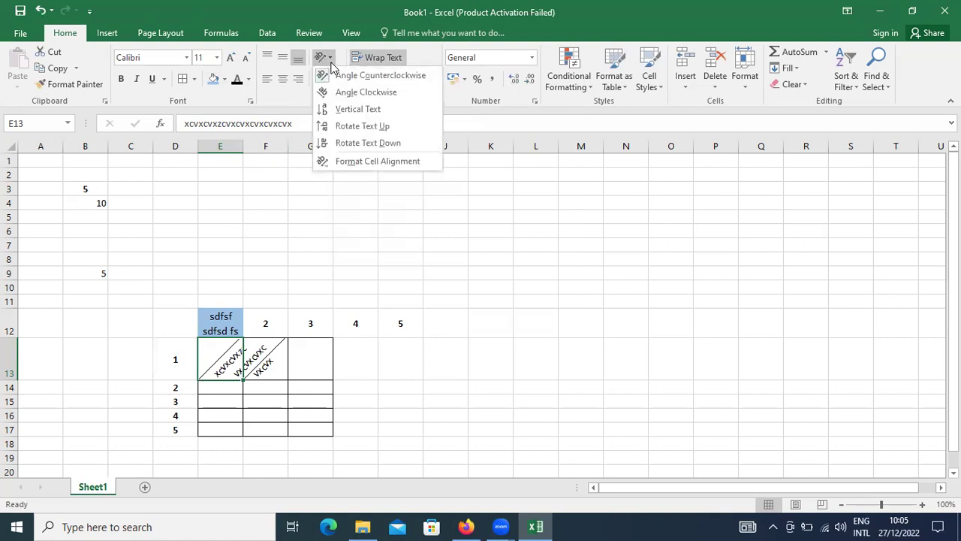
click(335, 110)
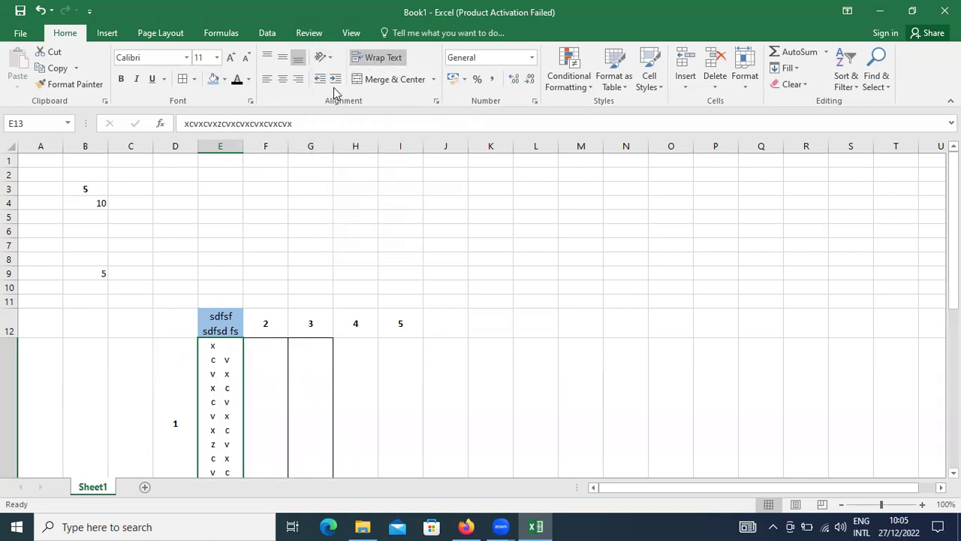
Step: Rotate E13's text up to 90 degrees and bring up Format Cell Alignment
click(331, 60)
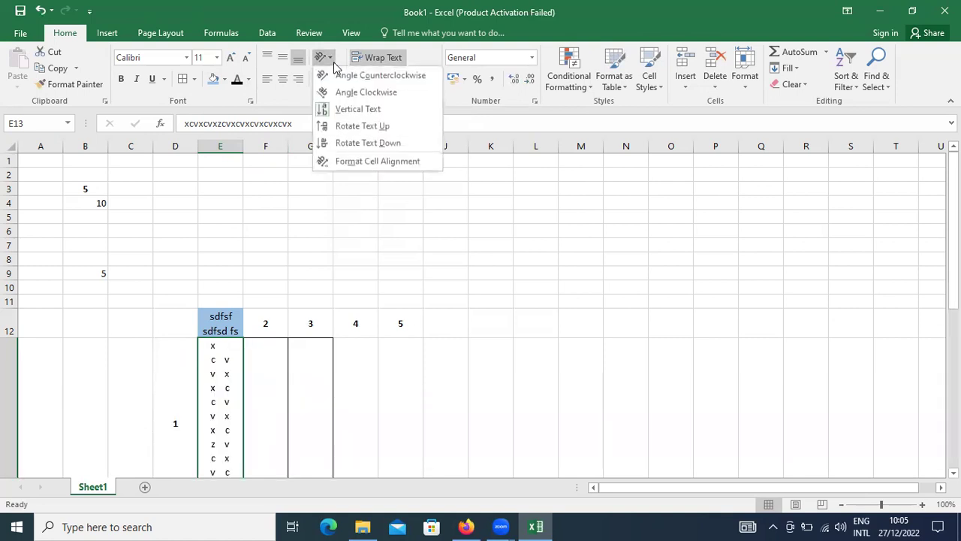
click(344, 133)
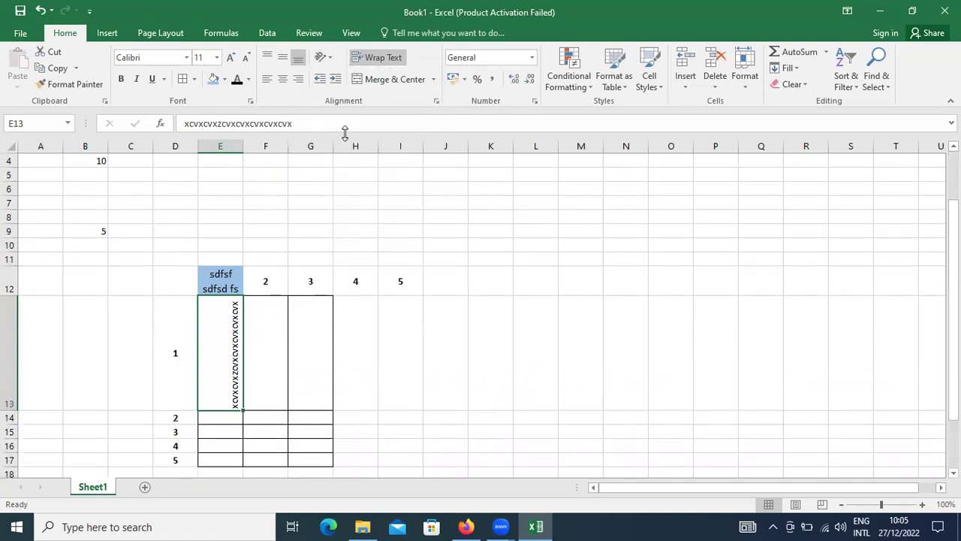
click(331, 60)
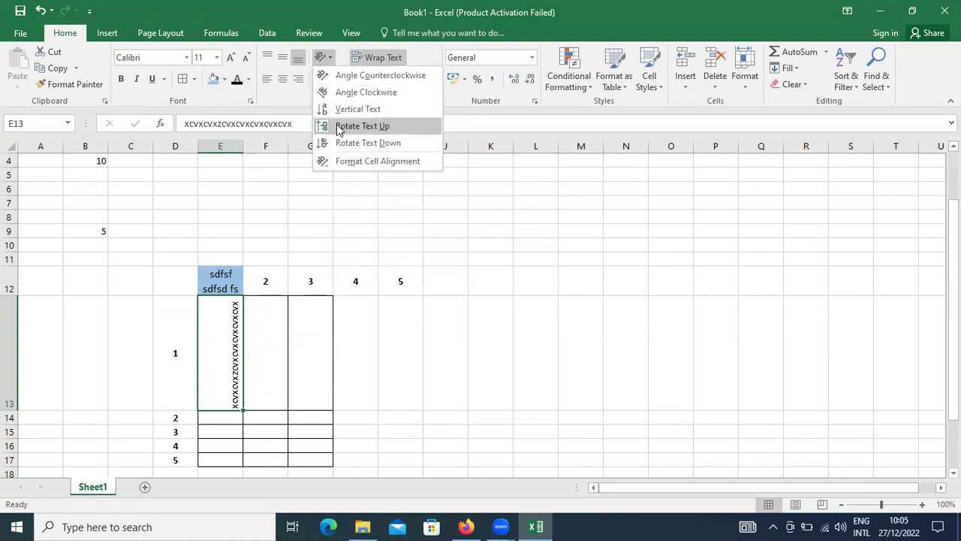
click(322, 57)
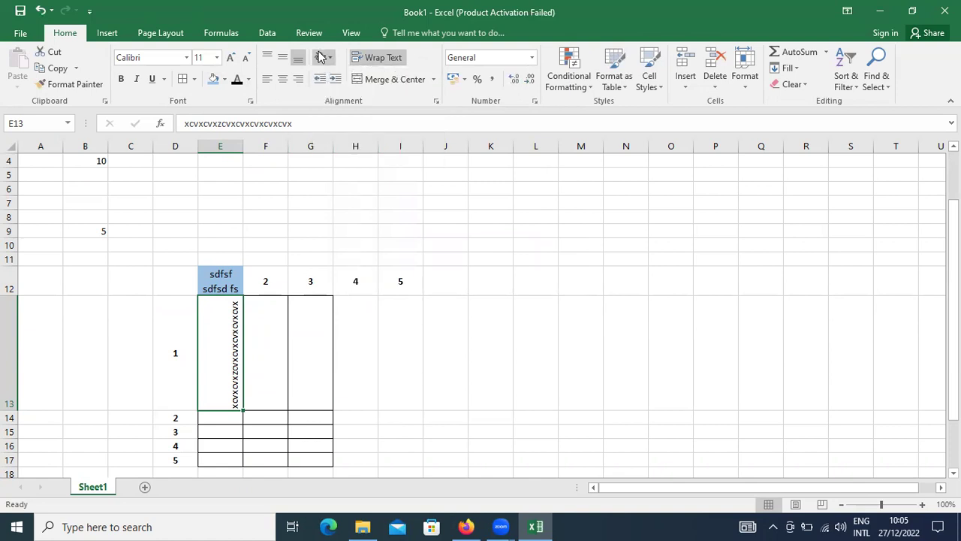
click(321, 57)
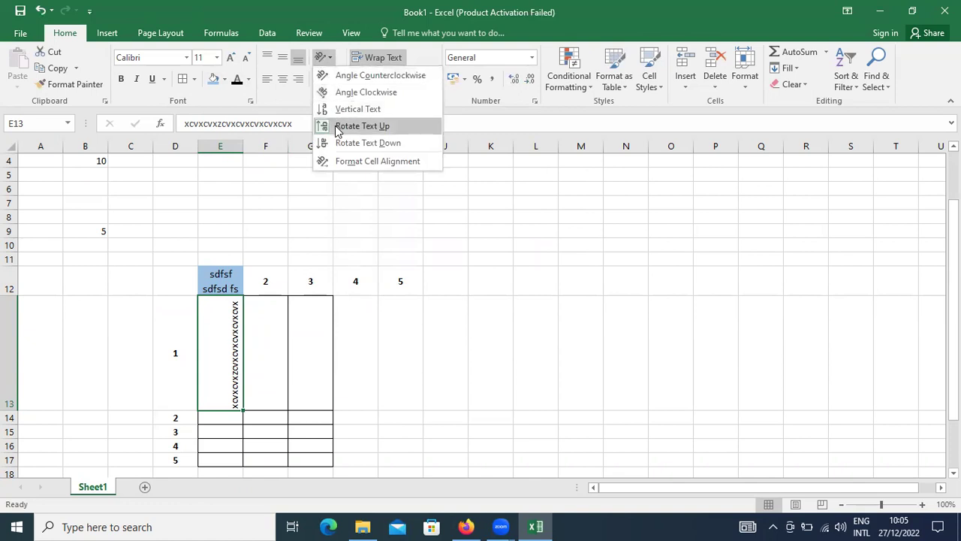
click(343, 160)
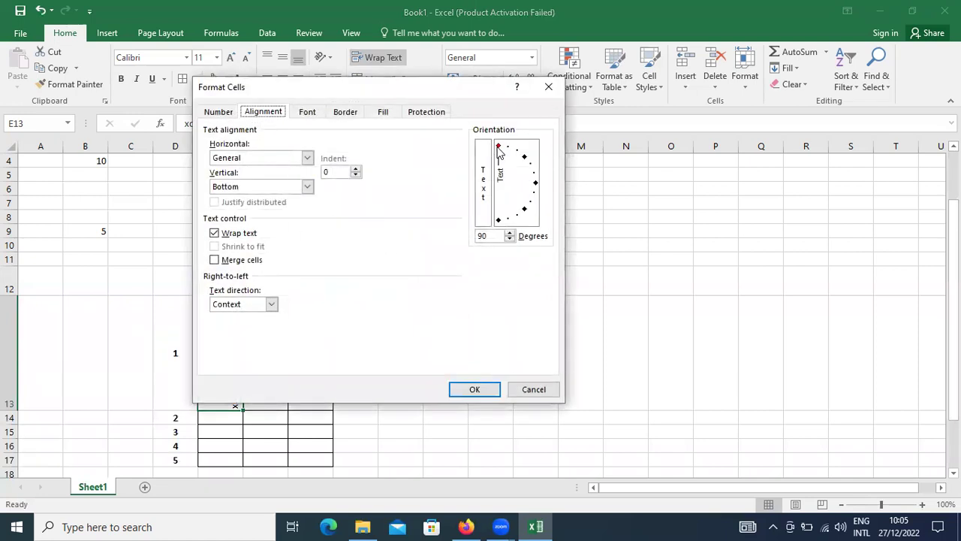
Step: Set E13's text orientation to 0 degrees, then try a 60-degree slant
drag(500, 148, 536, 187)
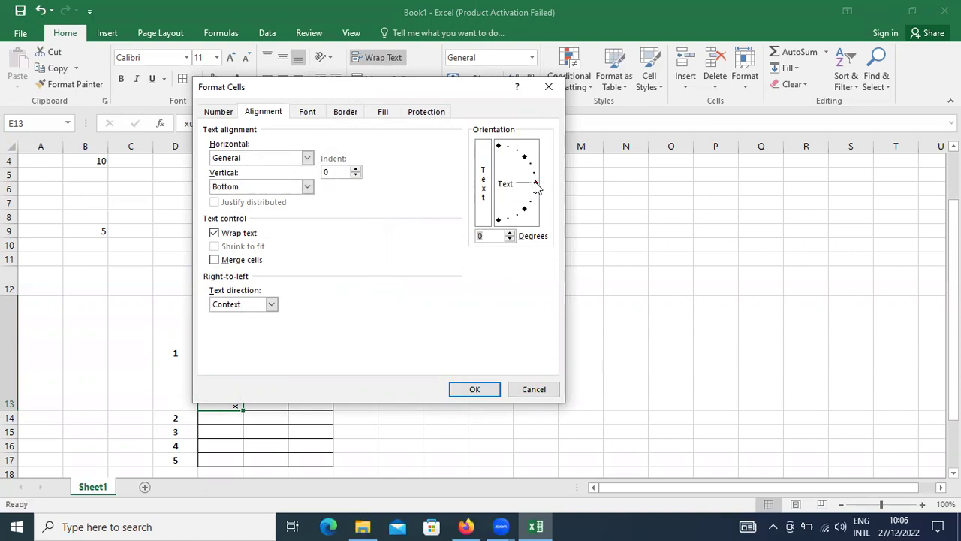
click(469, 397)
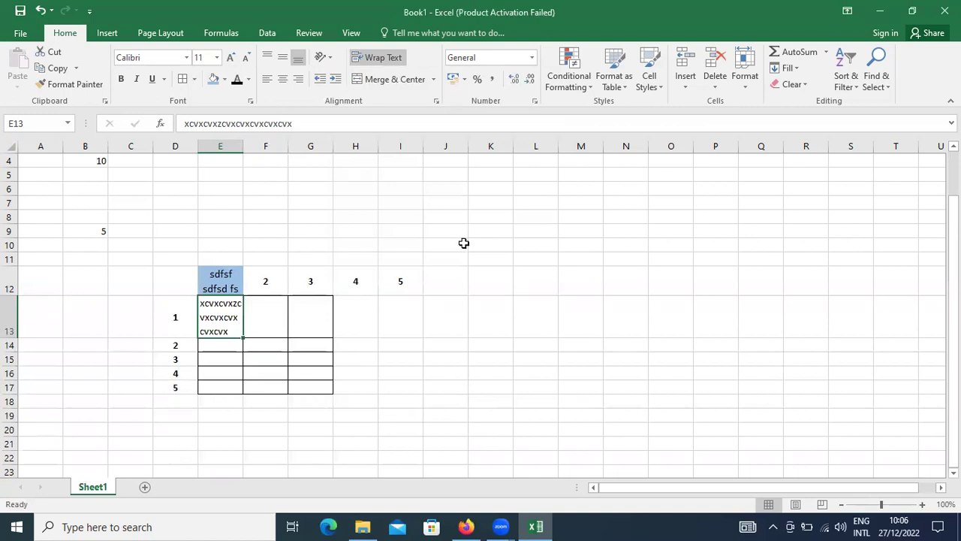
click(333, 58)
click(368, 161)
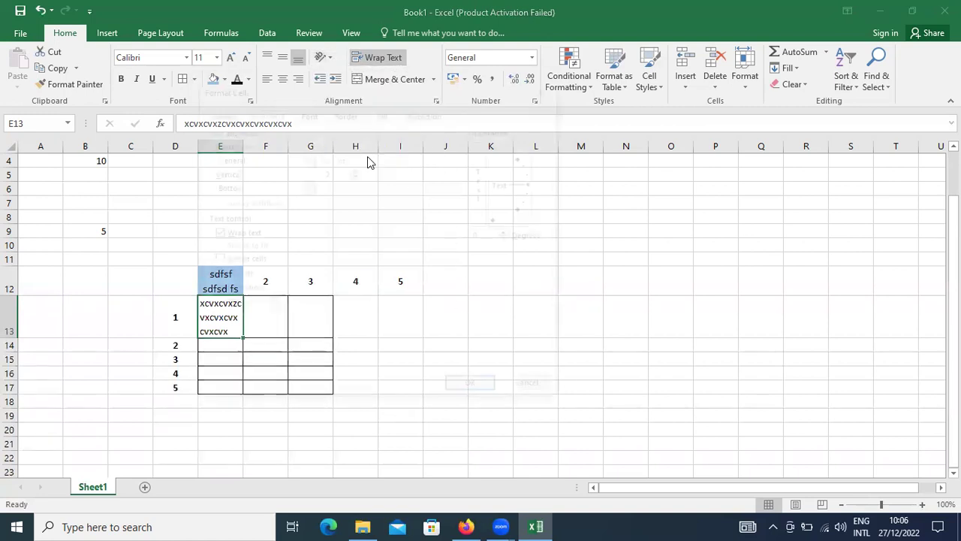
drag(535, 186, 517, 155)
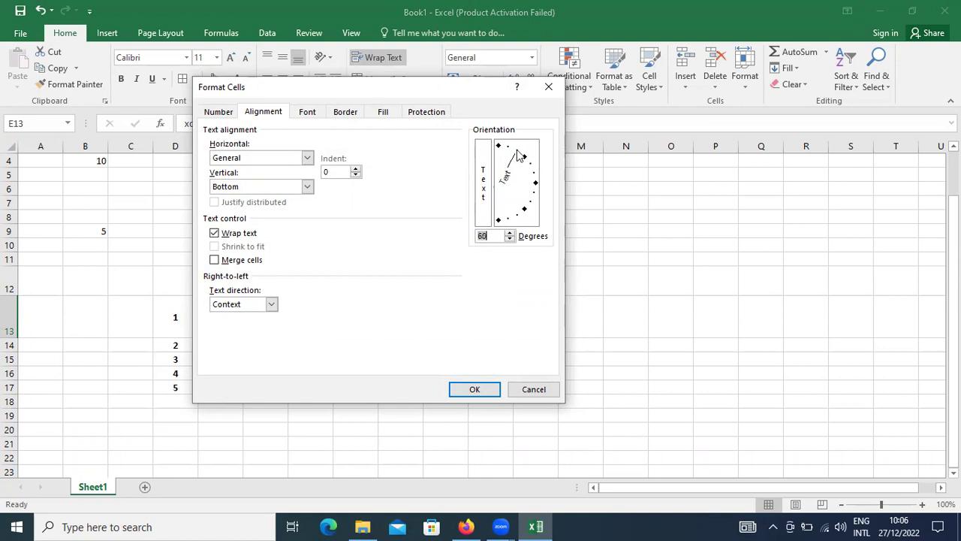
click(473, 388)
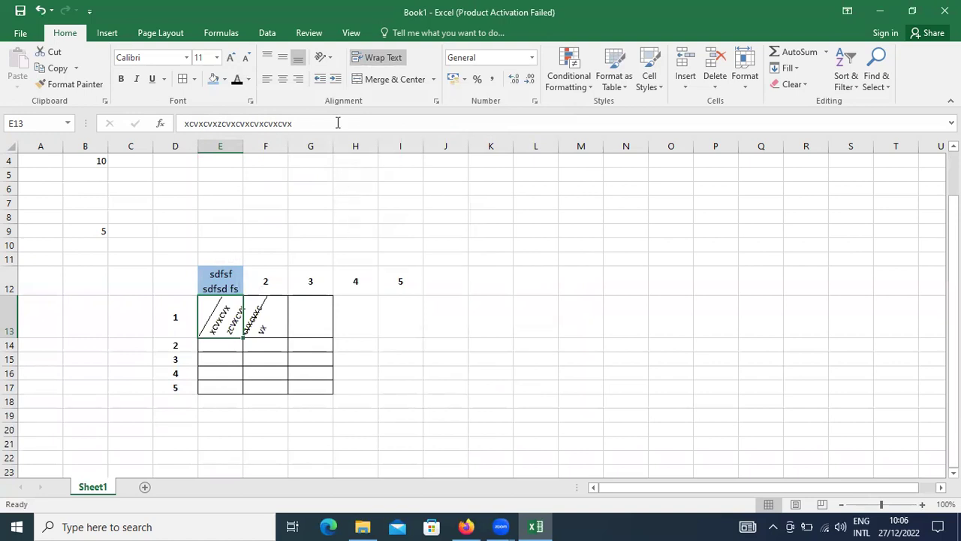
Step: Reset E13's text orientation to 0 degrees so it lies horizontal again
click(332, 60)
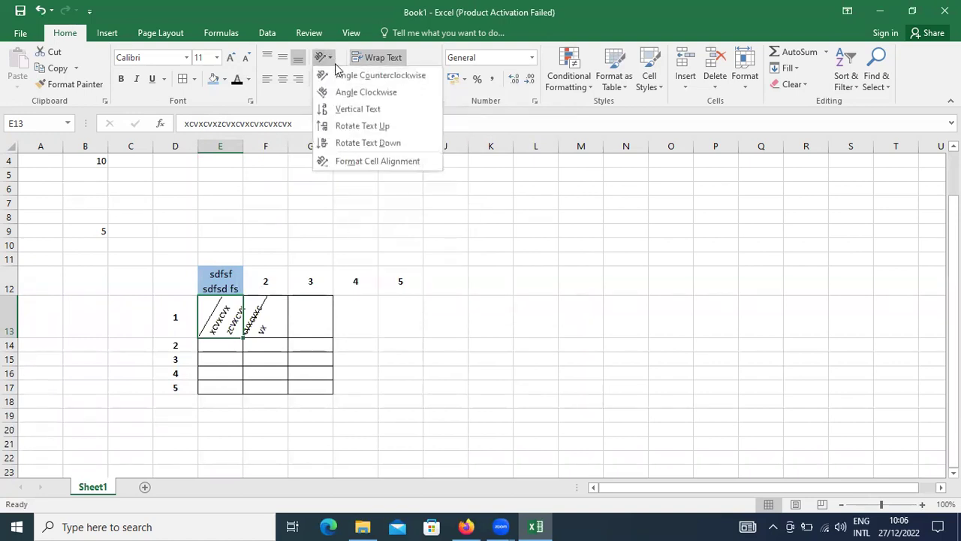
click(348, 162)
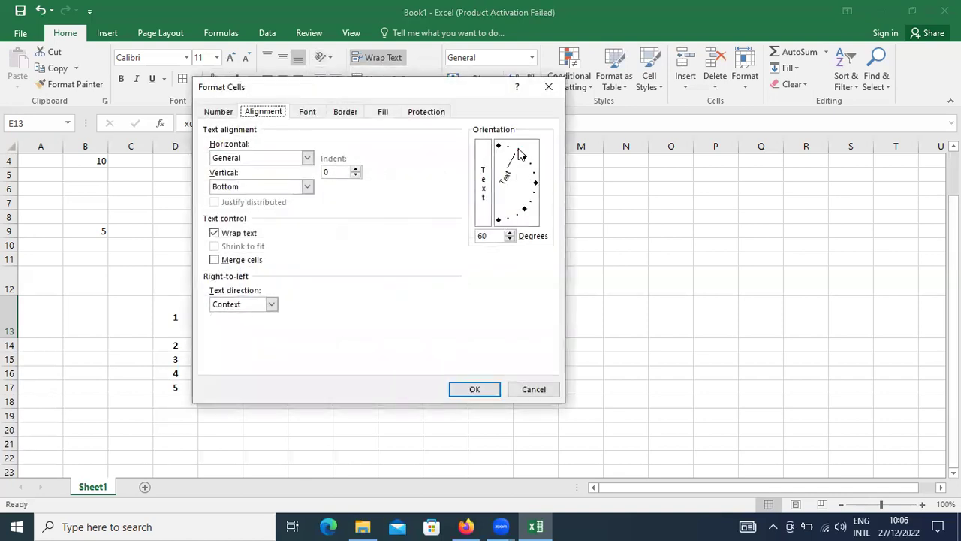
drag(520, 154, 535, 183)
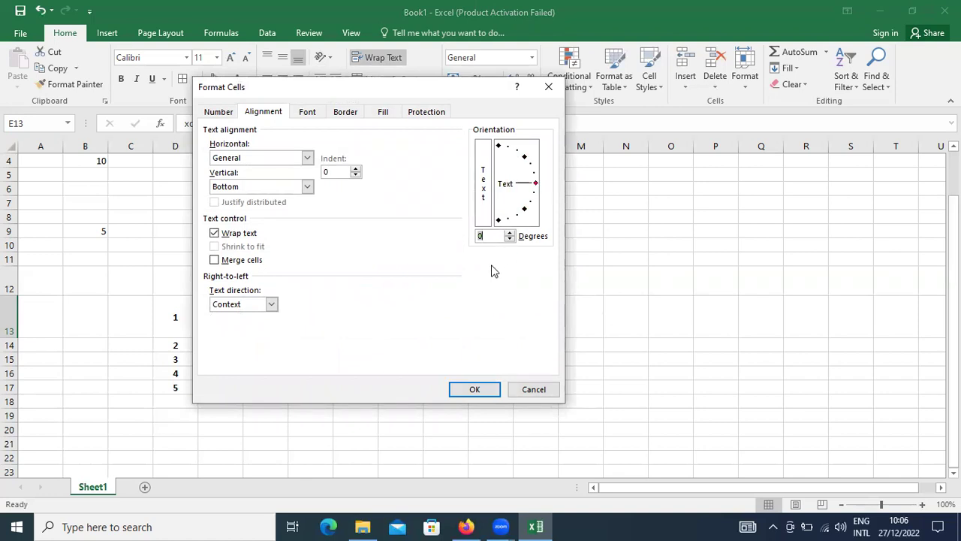
click(470, 390)
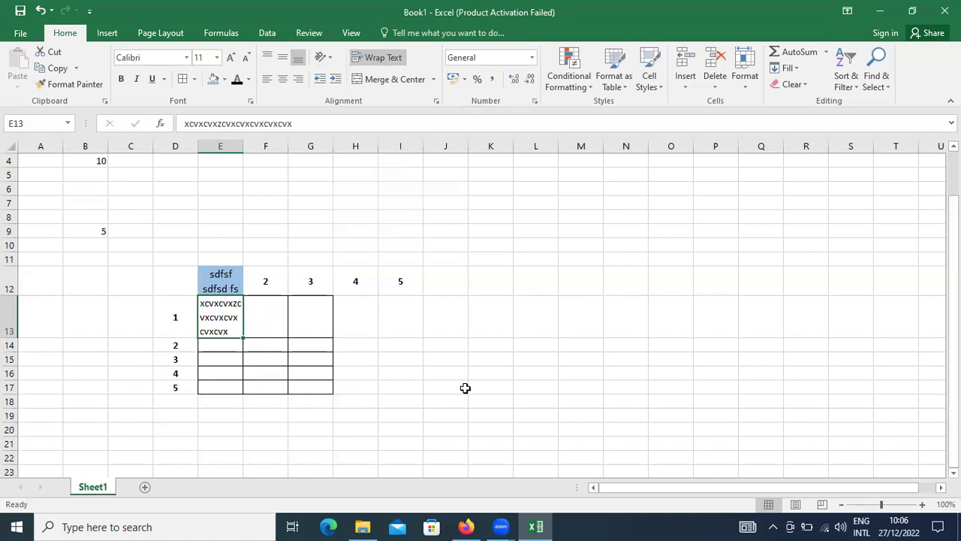
Step: Indent E13's text four levels and resize column E to a moderate width
click(335, 82)
click(335, 83)
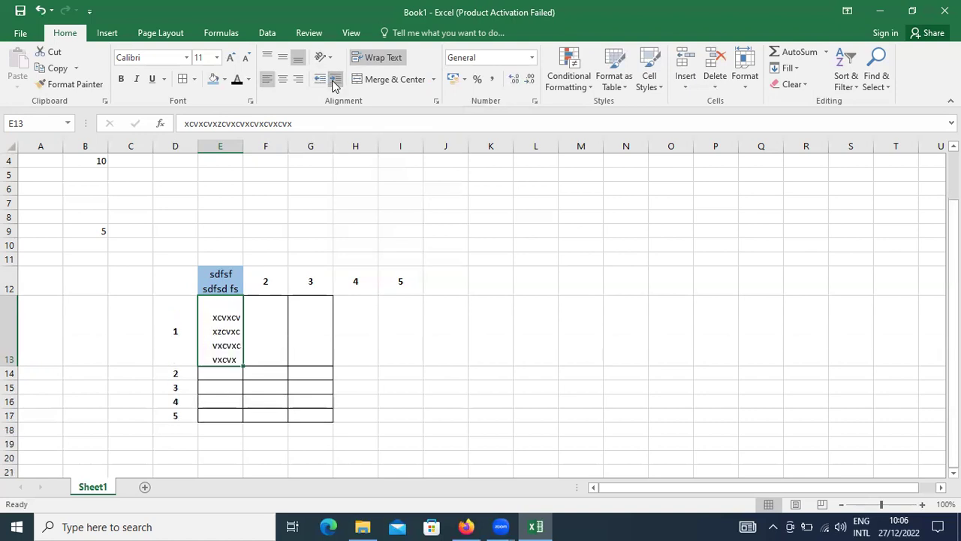
click(335, 83)
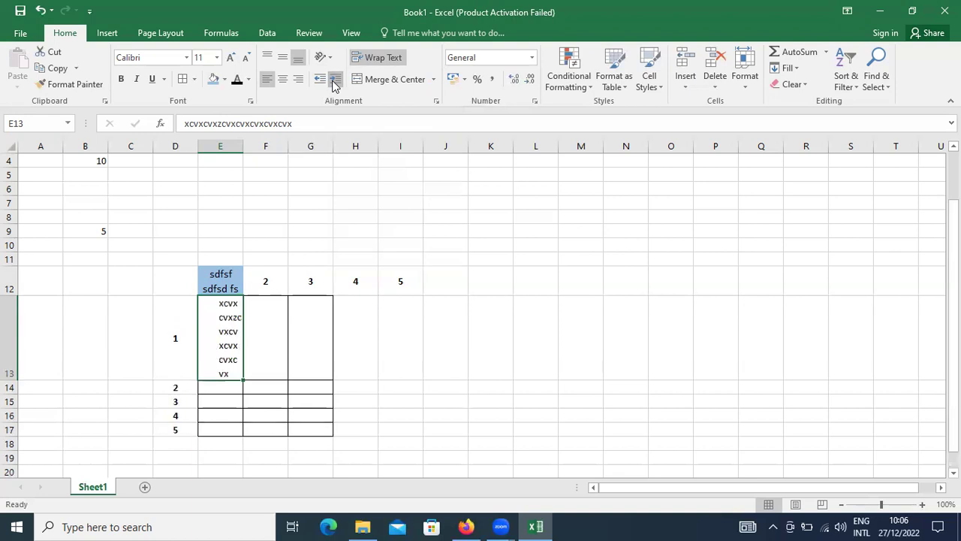
click(335, 82)
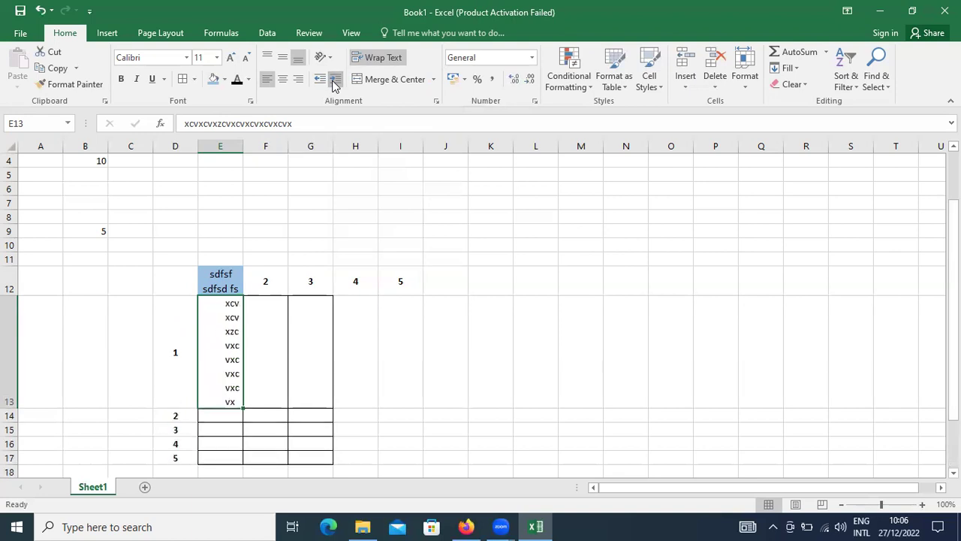
drag(245, 144, 321, 160)
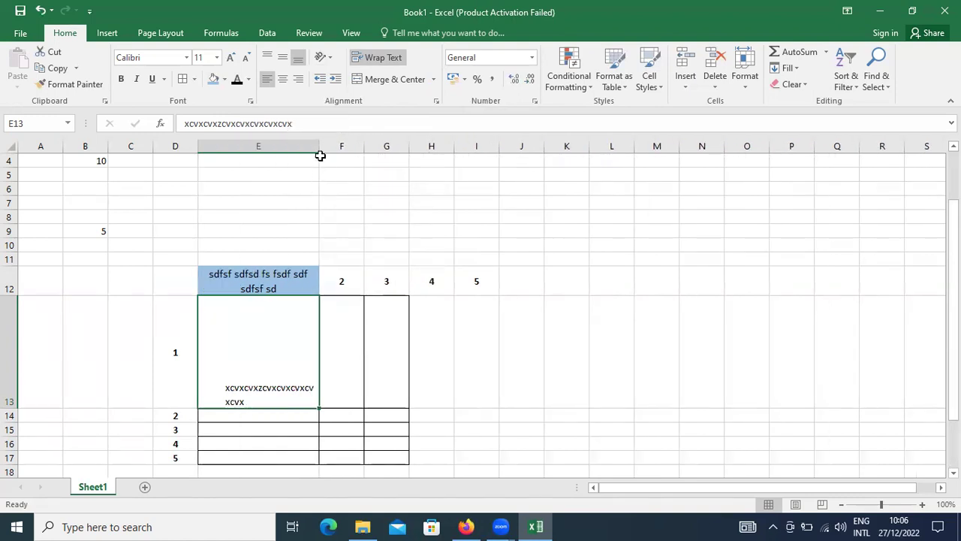
drag(319, 146, 288, 147)
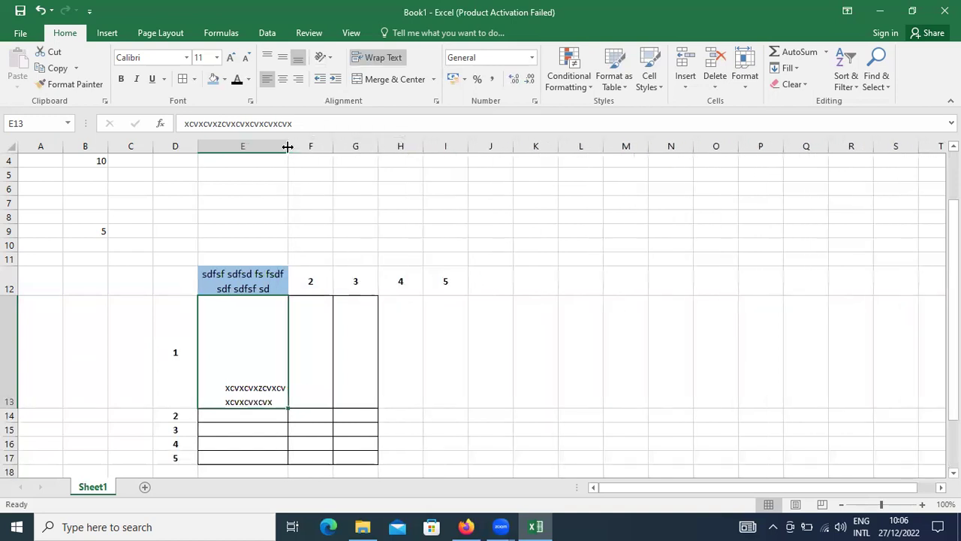
Step: Remove the indent from E13 so its text sits flush left
click(319, 79)
click(319, 79)
click(319, 79)
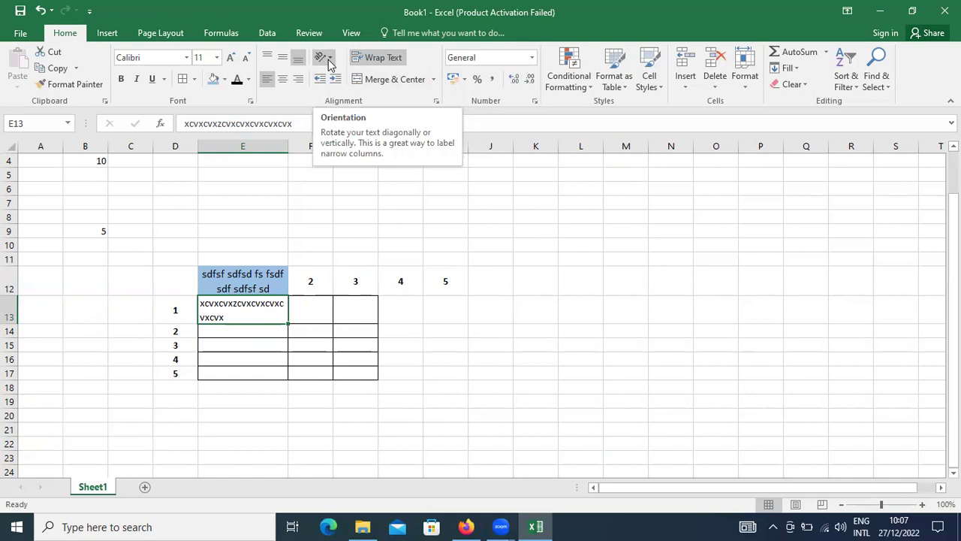
Step: Merge F12:G12 with Merge & Center, accepting the warning, then unmerge them
click(320, 272)
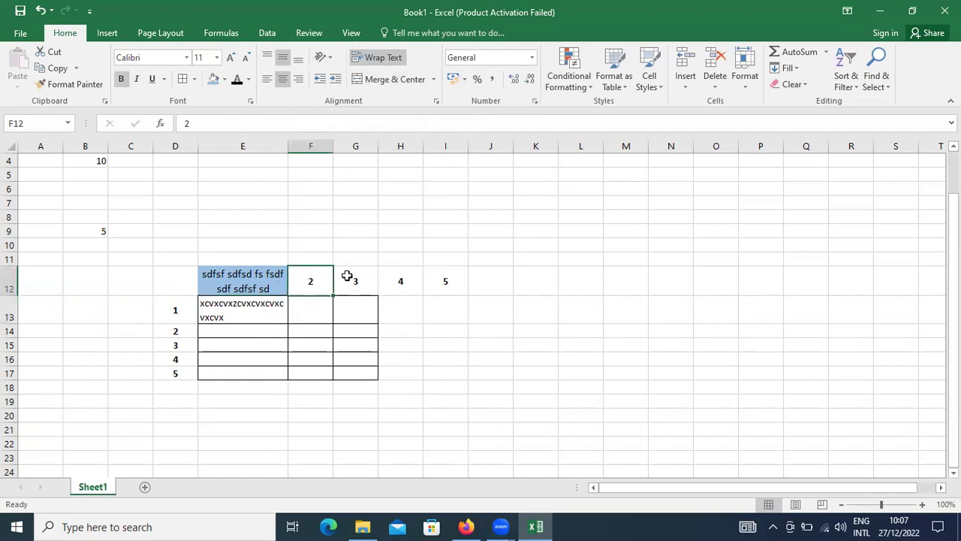
drag(347, 276, 375, 279)
click(395, 82)
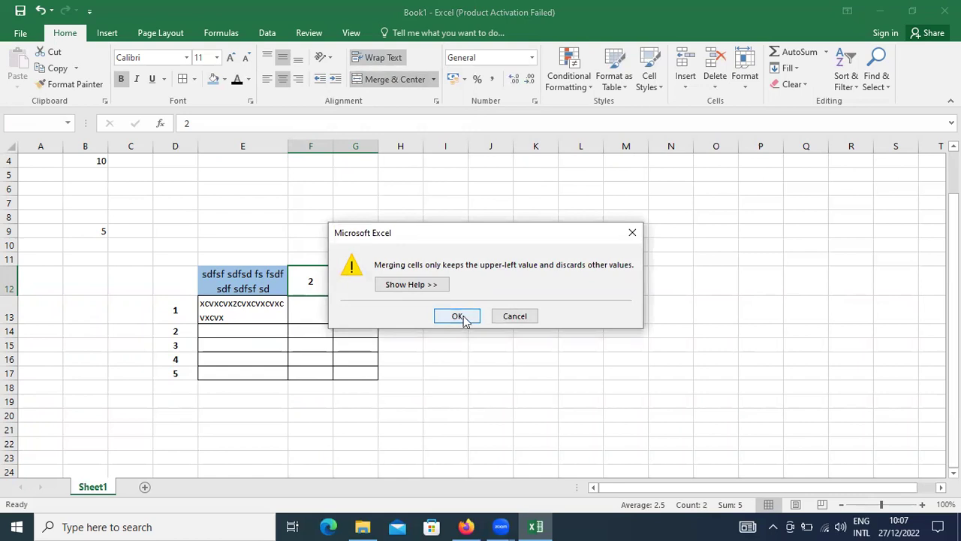
click(461, 317)
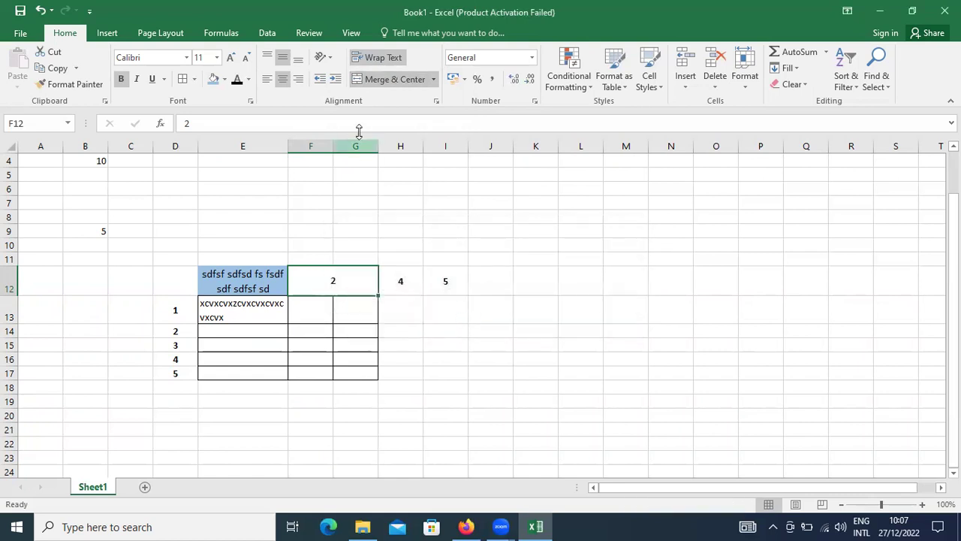
click(397, 79)
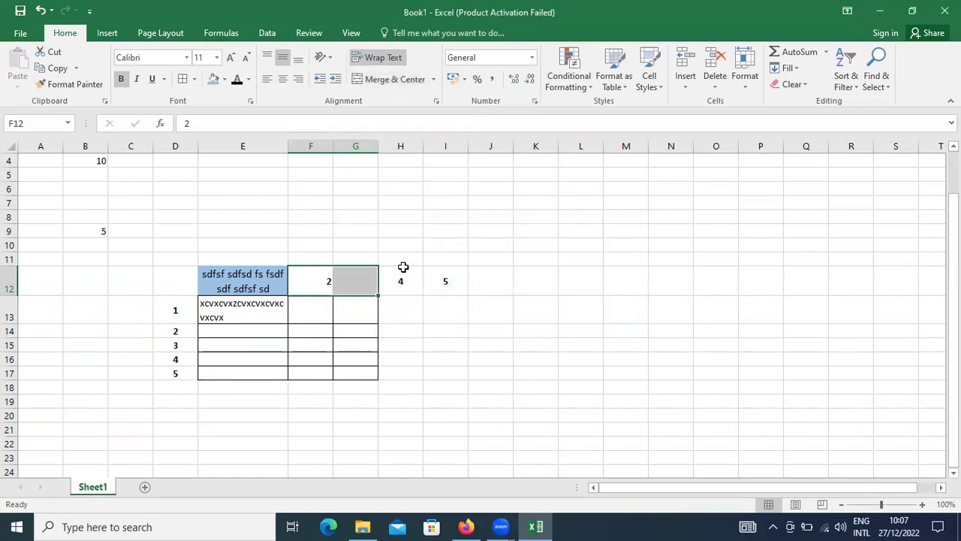
Step: Close Excel with Alt+F4, discarding the unsaved Book1 changes
click(351, 288)
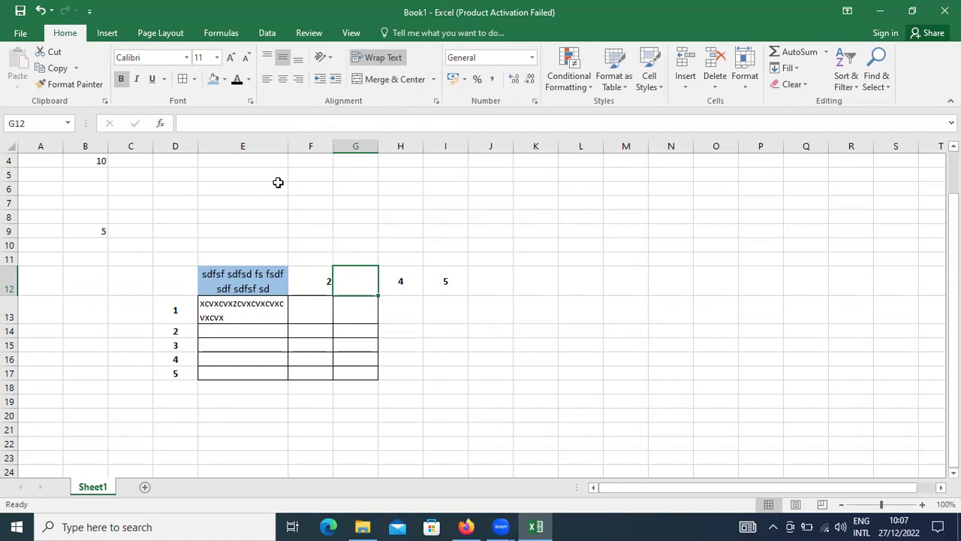
key(alt+F4)
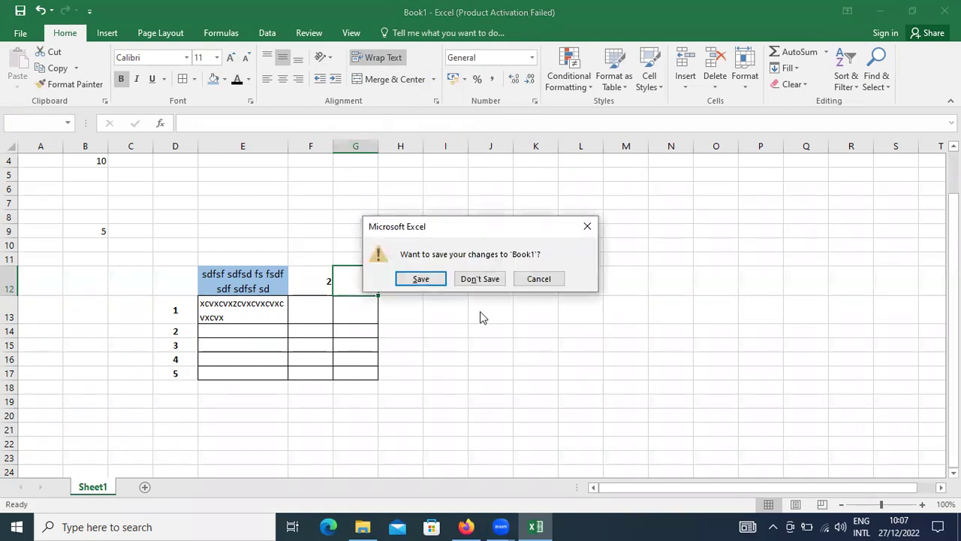
click(479, 279)
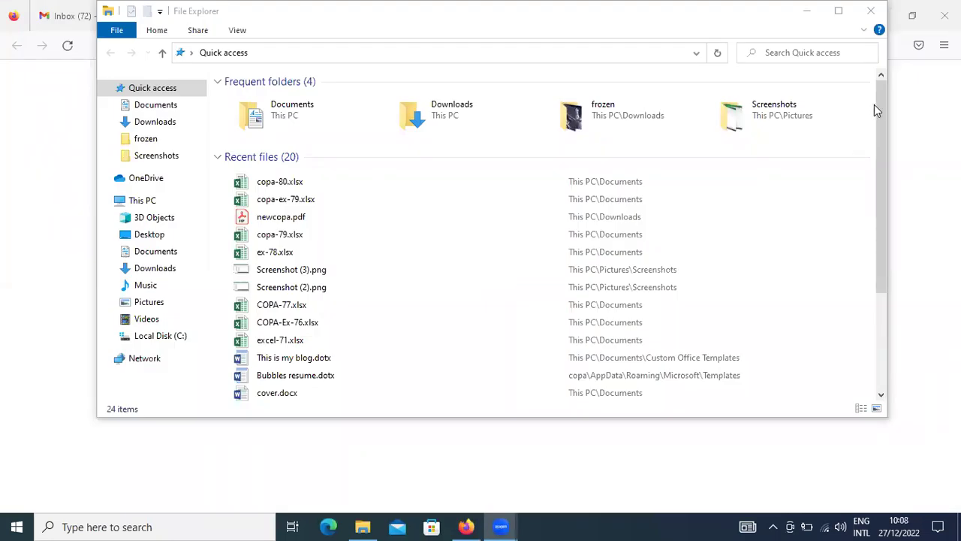
Step: Open the 'Excel 1,2 and 3' email in Gmail and download its PDF attachment
click(40, 20)
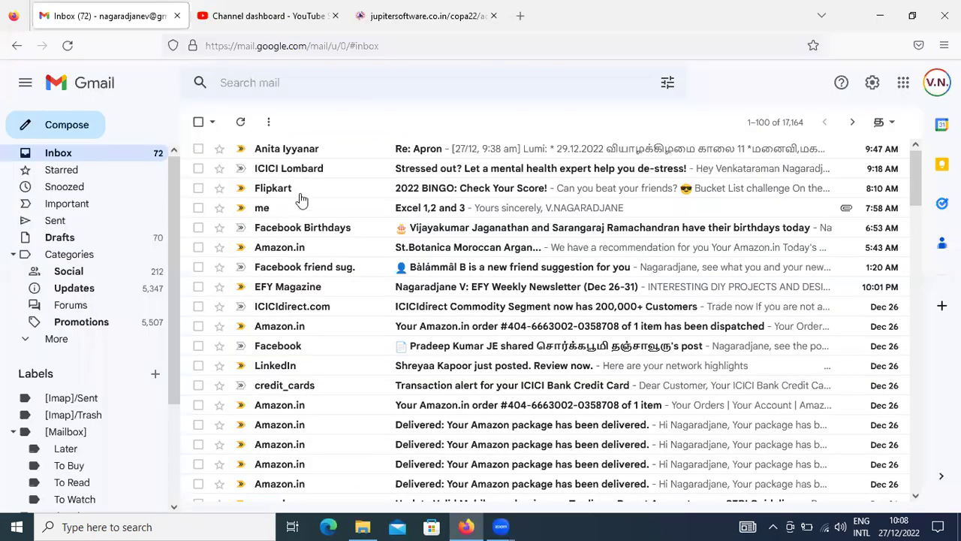
click(441, 213)
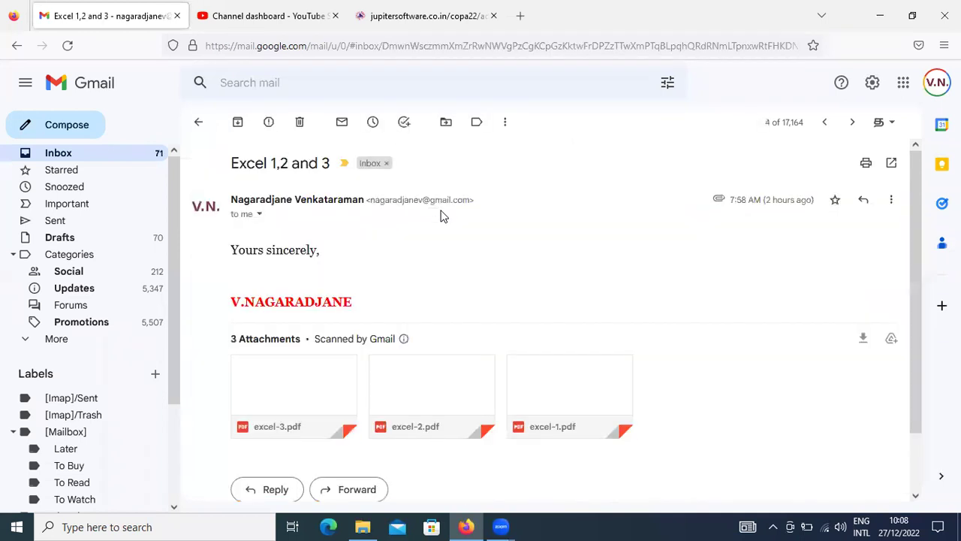
mouse_move(396, 424)
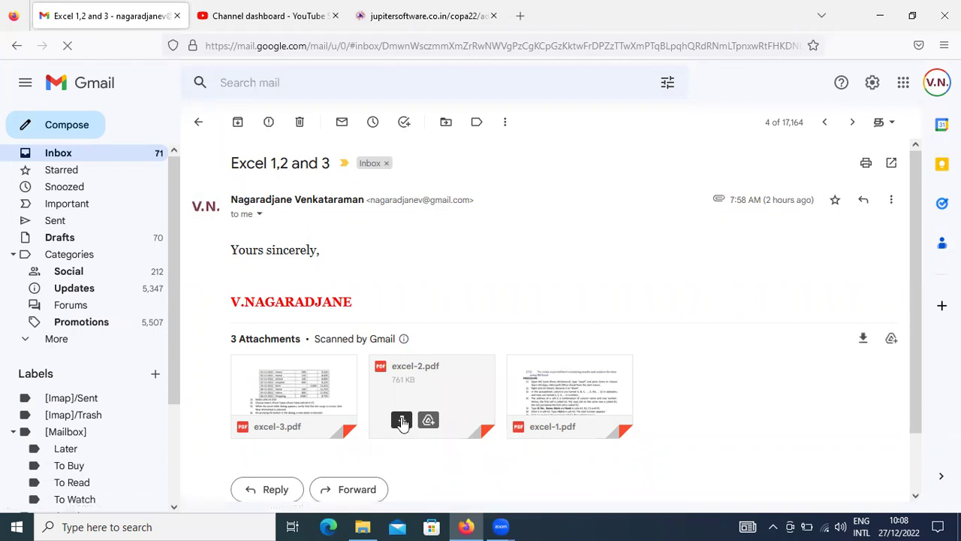
click(539, 422)
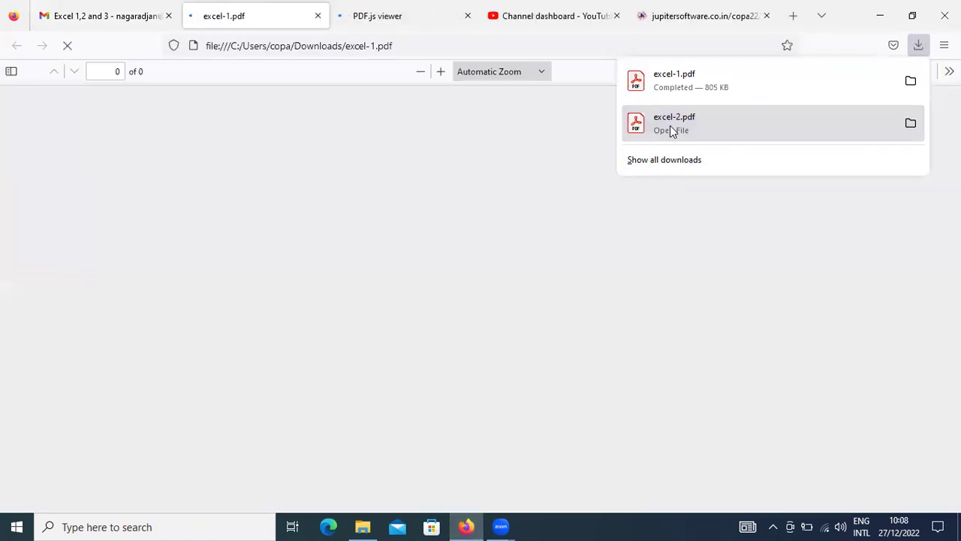
Step: Preview the downloaded excel-2.pdf, close its tab, and switch to File Explorer
click(671, 129)
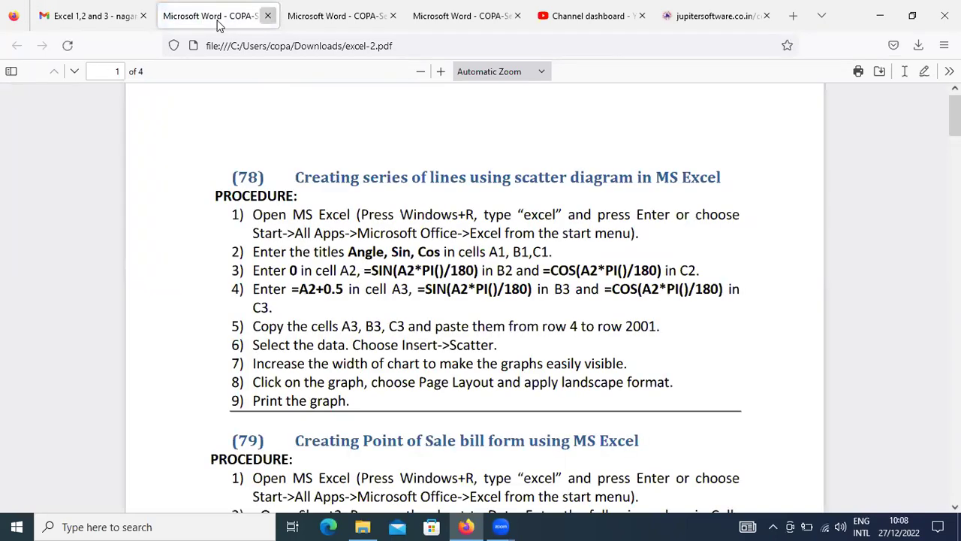
click(267, 16)
key(alt+Tab)
key(alt+Tab)
key(alt+Tab)
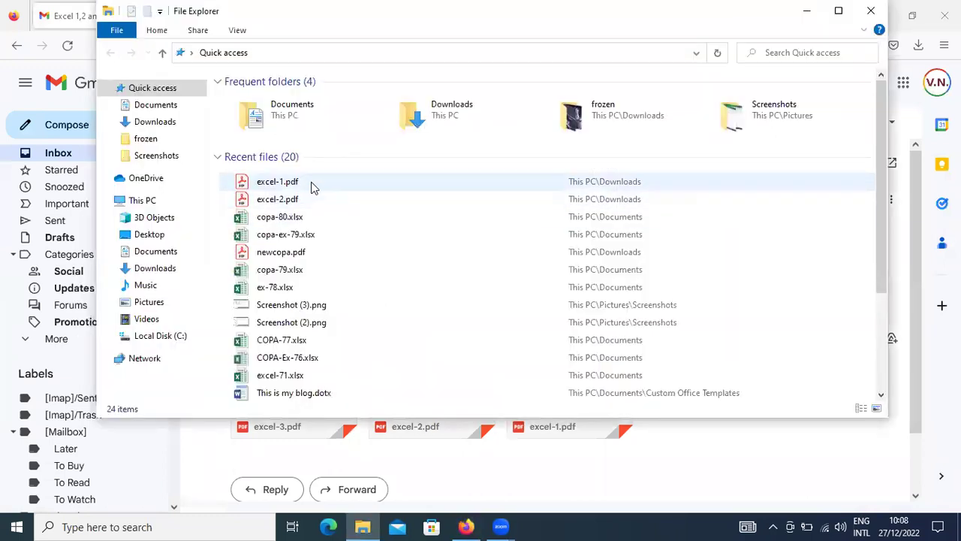
Step: Open excel-2.pdf from Recent files and scroll to section (81) Working with Strings
click(311, 199)
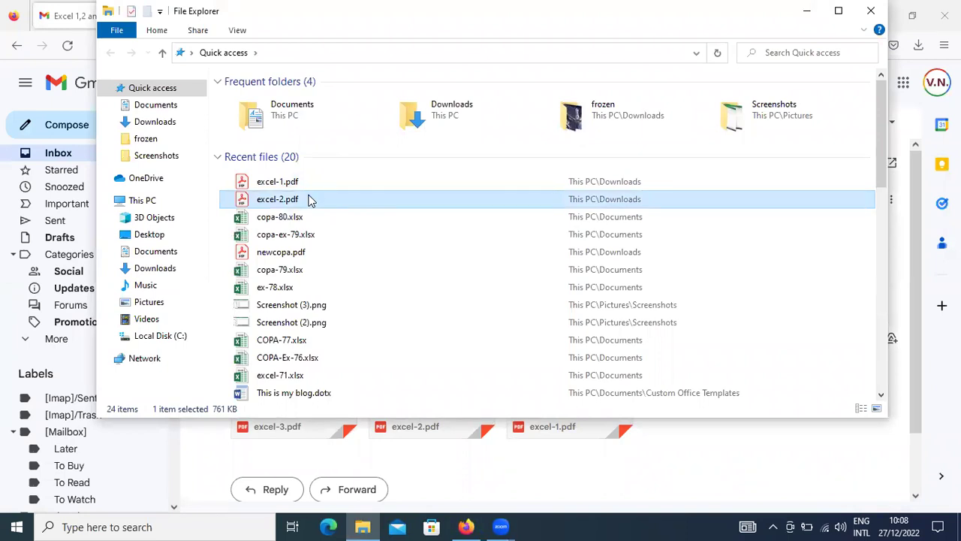
double_click(311, 199)
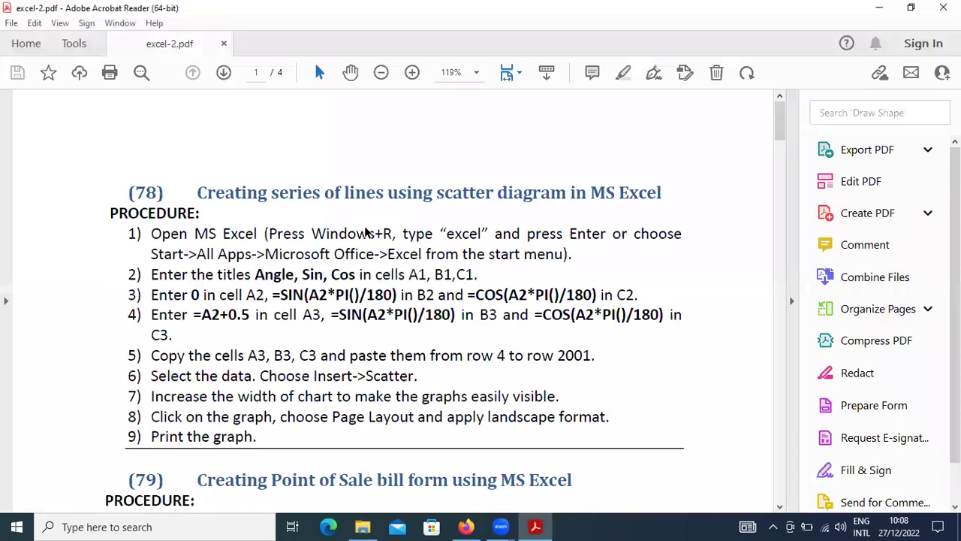
scroll(367, 233, down, 10)
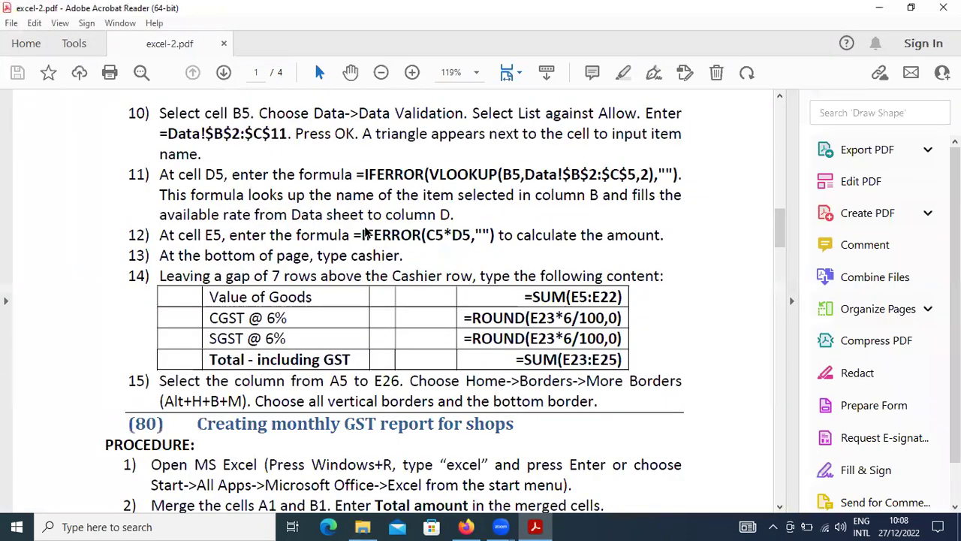
scroll(367, 233, down, 3)
scroll(368, 233, down, 3)
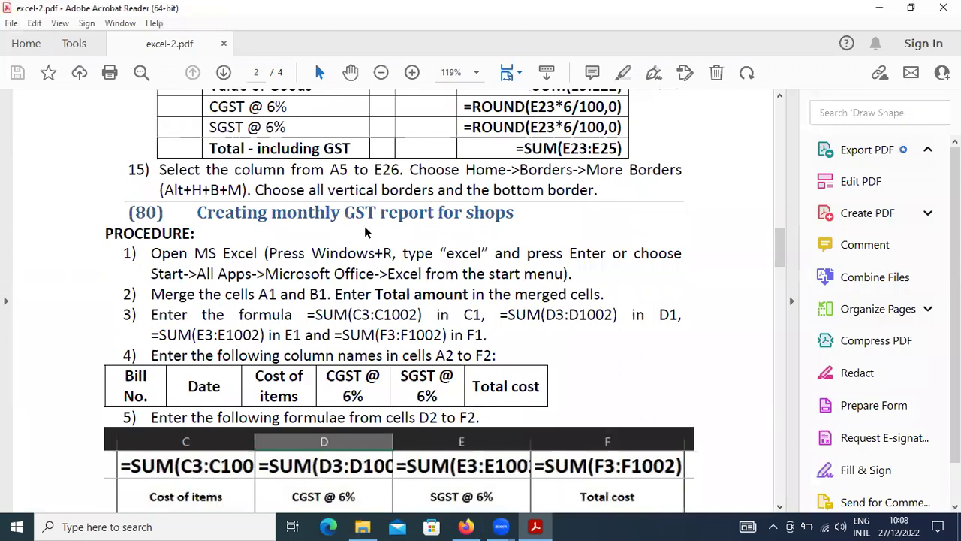
scroll(365, 232, down, 5)
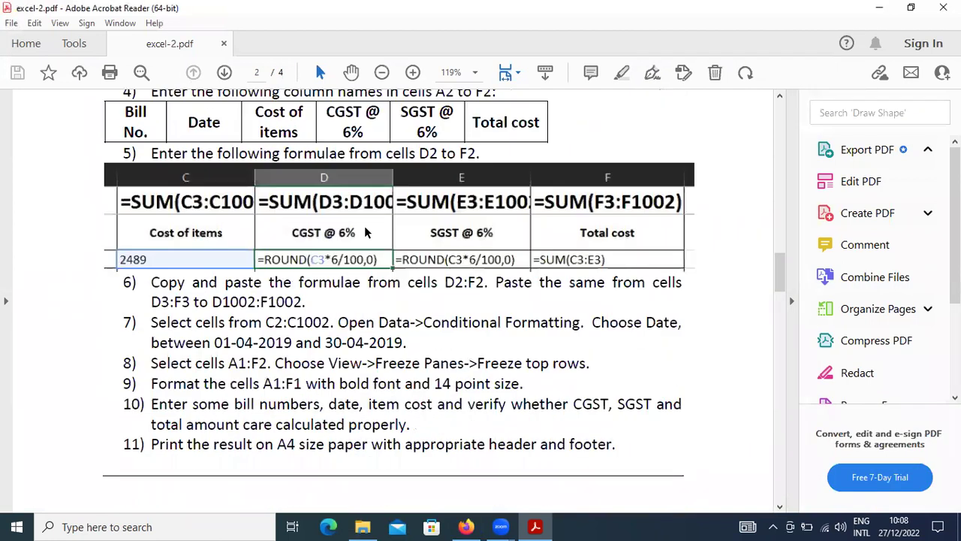
scroll(365, 232, down, 4)
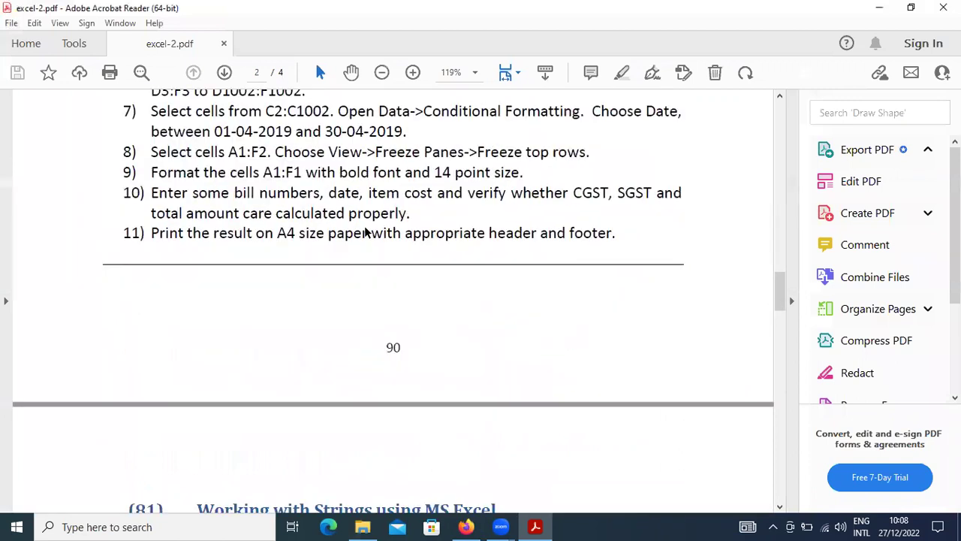
scroll(365, 232, down, 6)
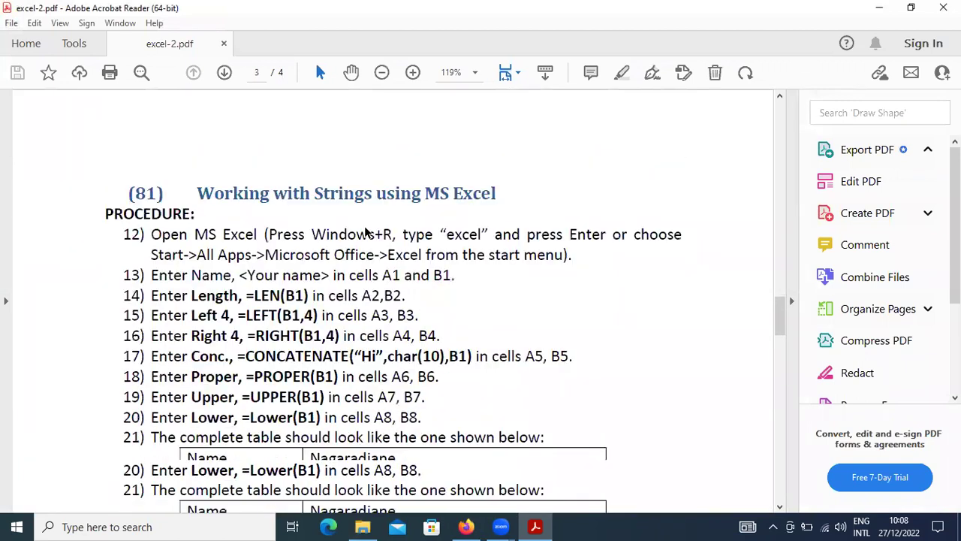
scroll(365, 232, down, 1)
scroll(365, 232, down, 4)
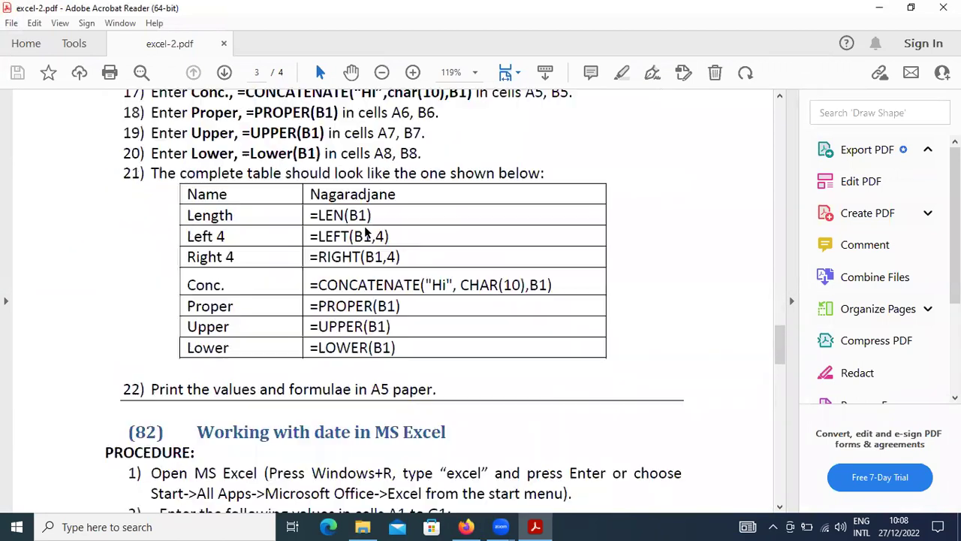
scroll(366, 232, up, 2)
scroll(366, 232, up, 1)
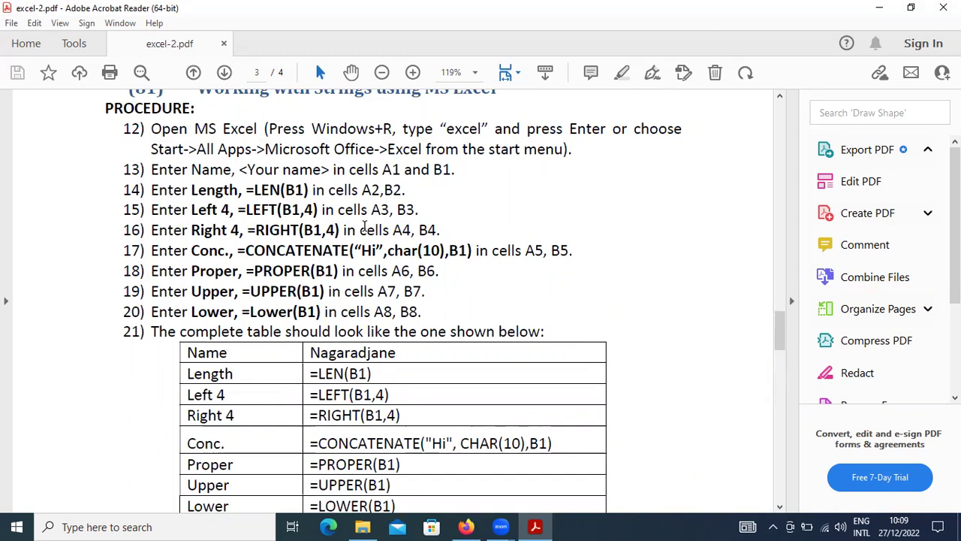
Step: Cycle through open windows with Alt+Tab, ending on the Gmail message
key(alt+Tab)
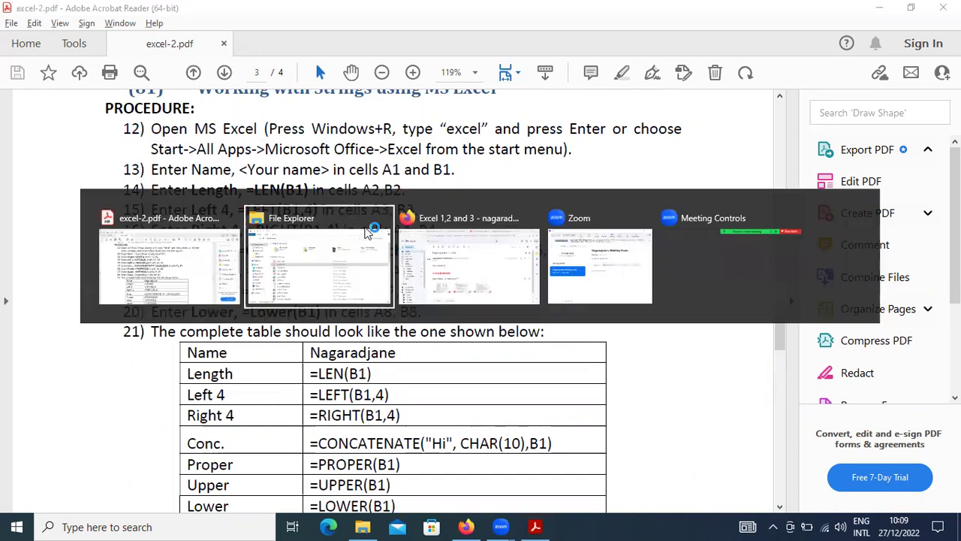
key(alt+Tab)
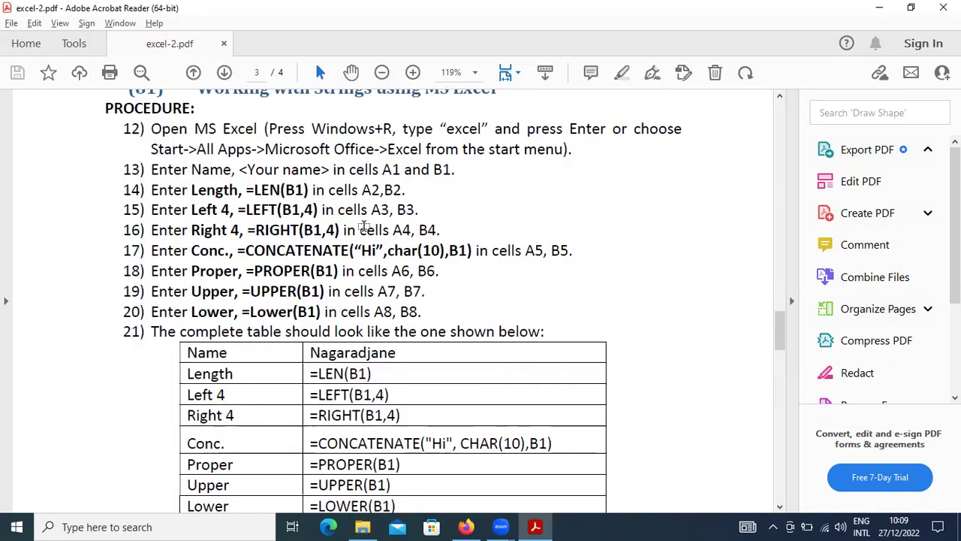
key(alt+Tab)
key(Tab)
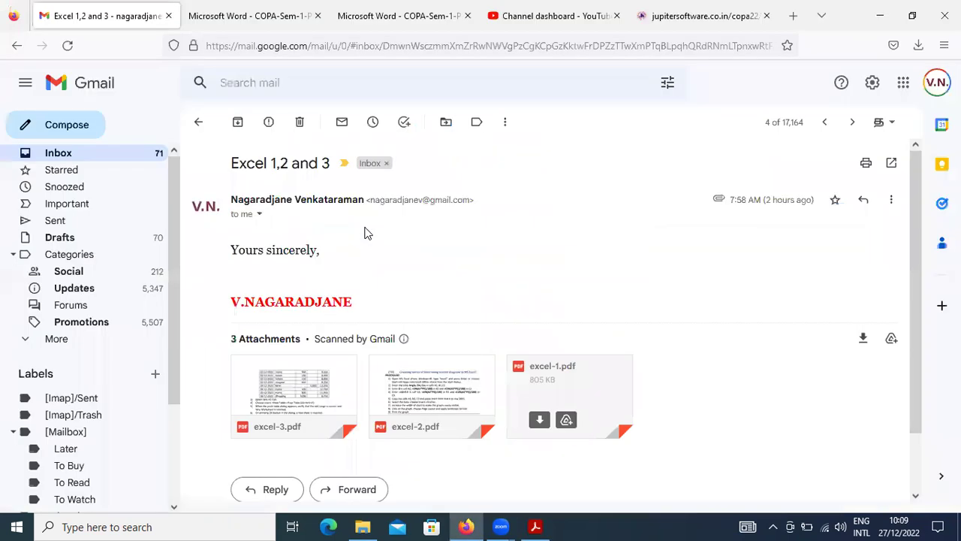
key(alt+Tab)
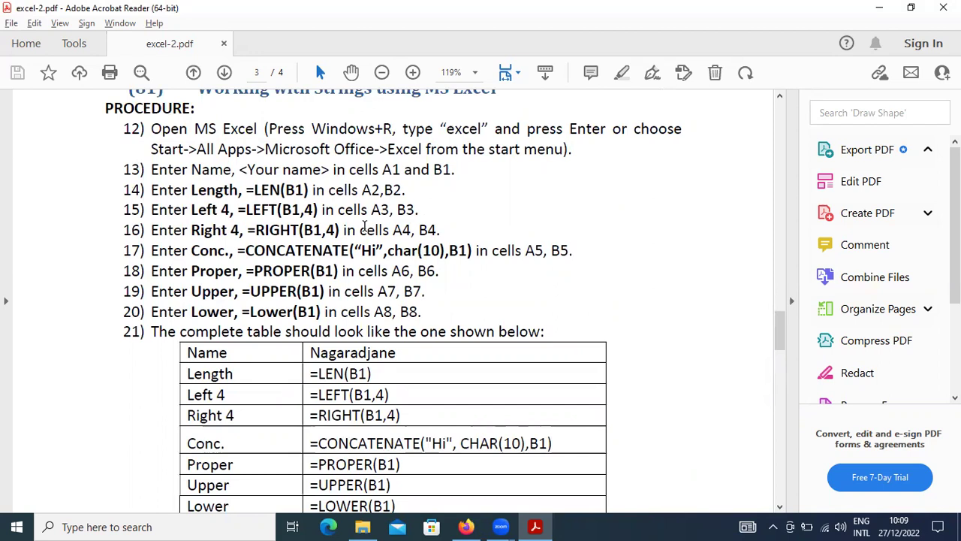
Step: Launch Excel via Win+R, dismiss the activation warning, and start a blank workbook at A1
key(super+r)
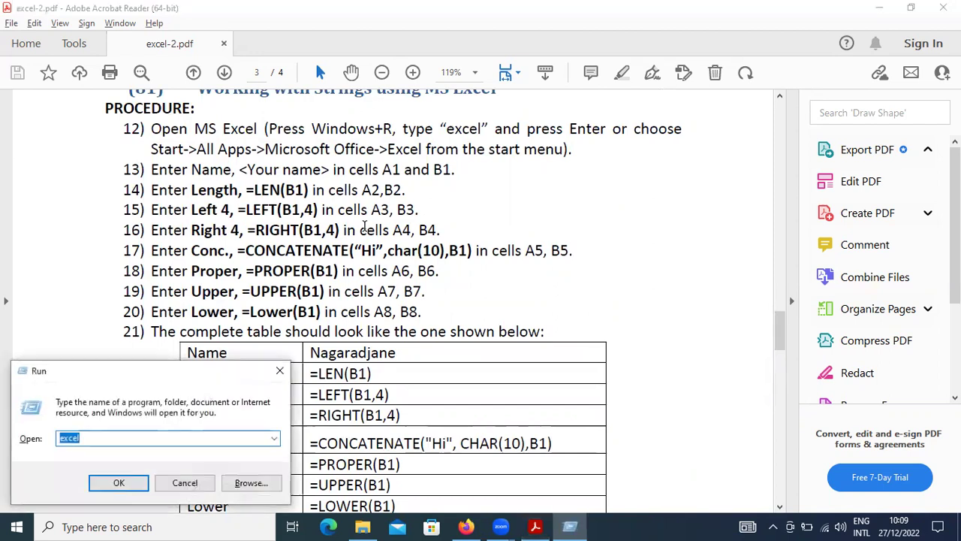
key(Return)
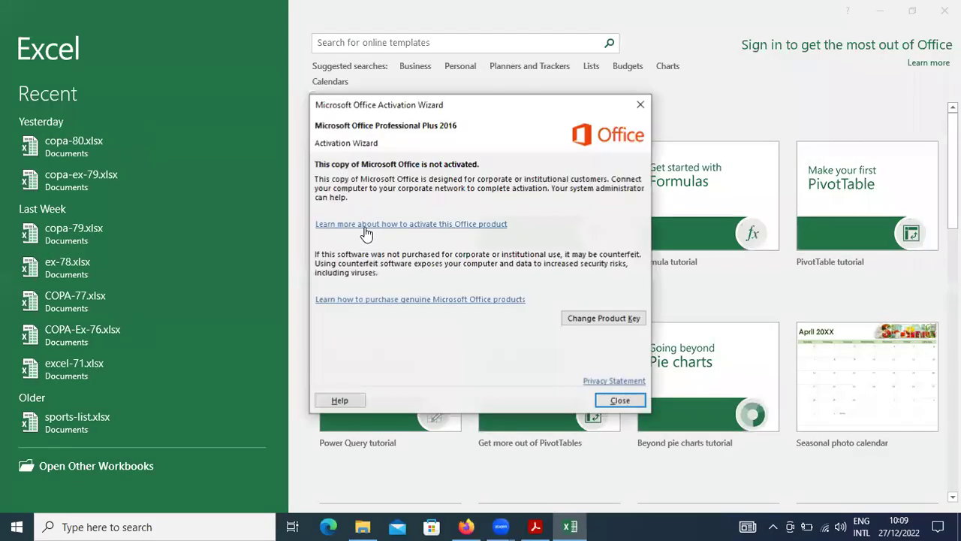
click(620, 402)
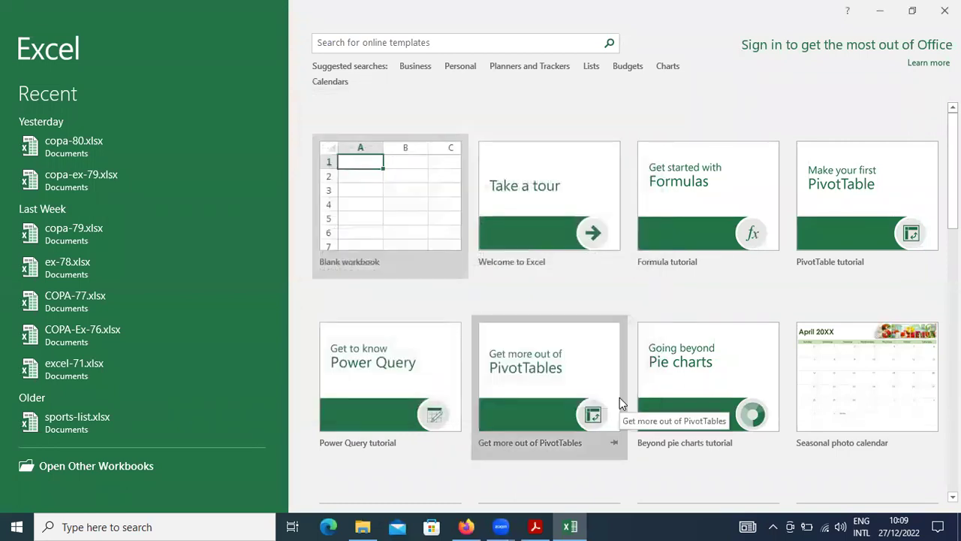
click(410, 205)
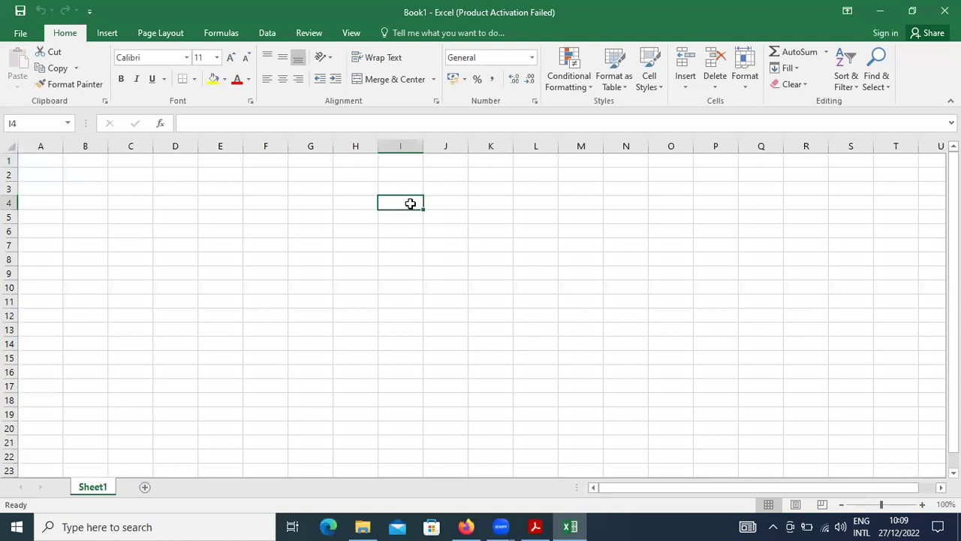
key(Up)
key(Up)
key(Up)
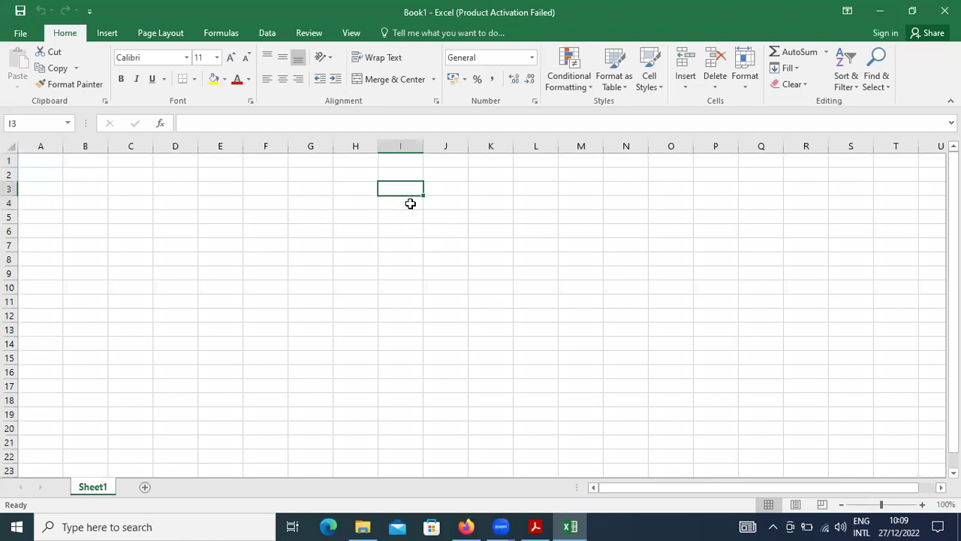
key(Left)
key(Home)
key(Left)
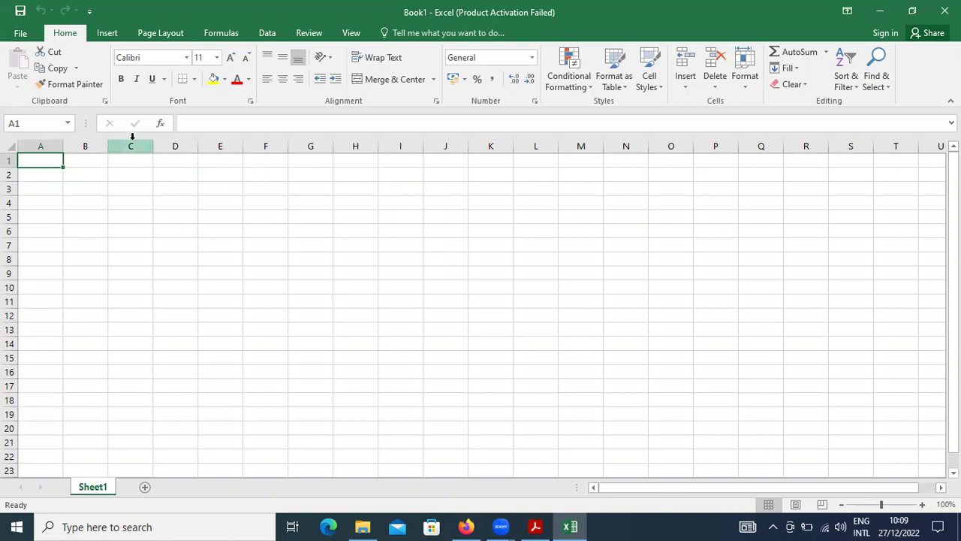
Step: Make column A bold and widen columns A and B for the long formulas
drag(62, 149, 81, 149)
click(63, 147)
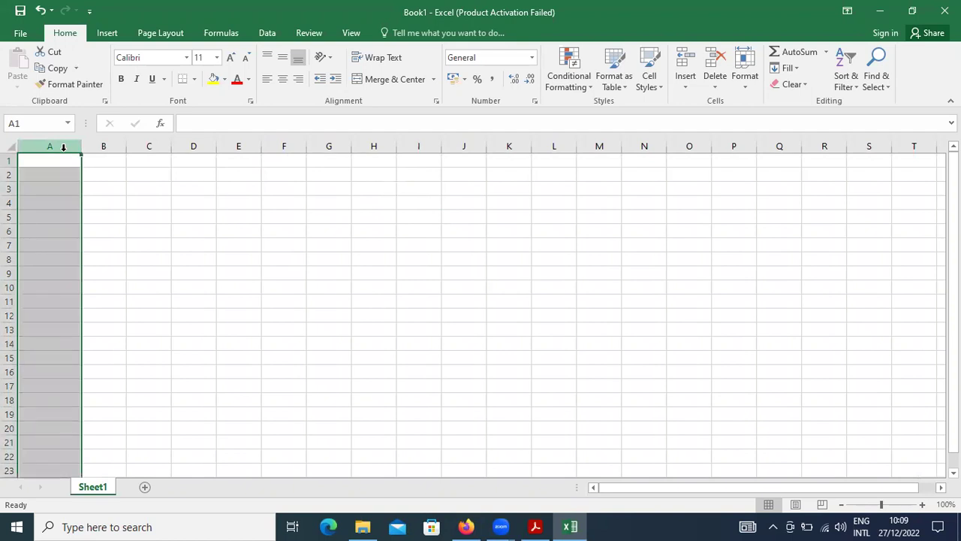
click(120, 79)
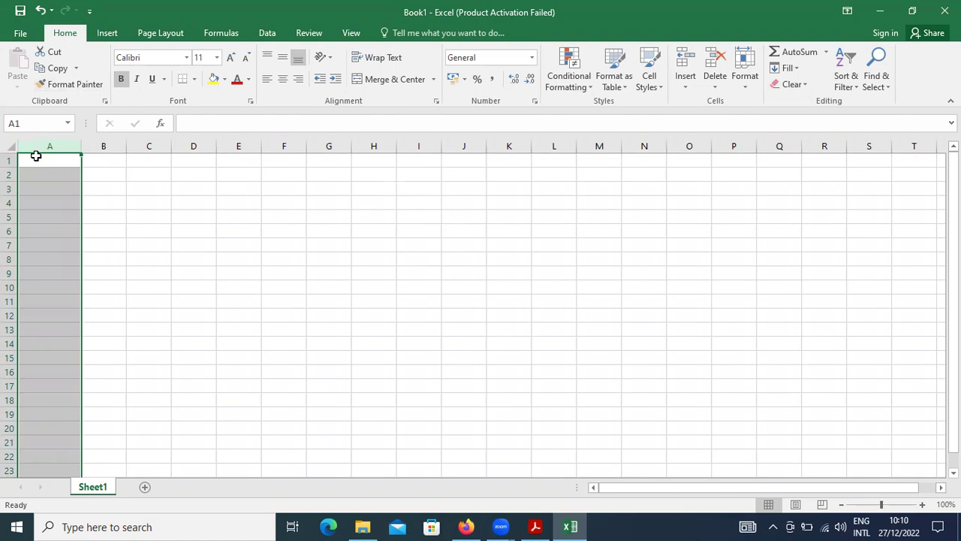
click(105, 175)
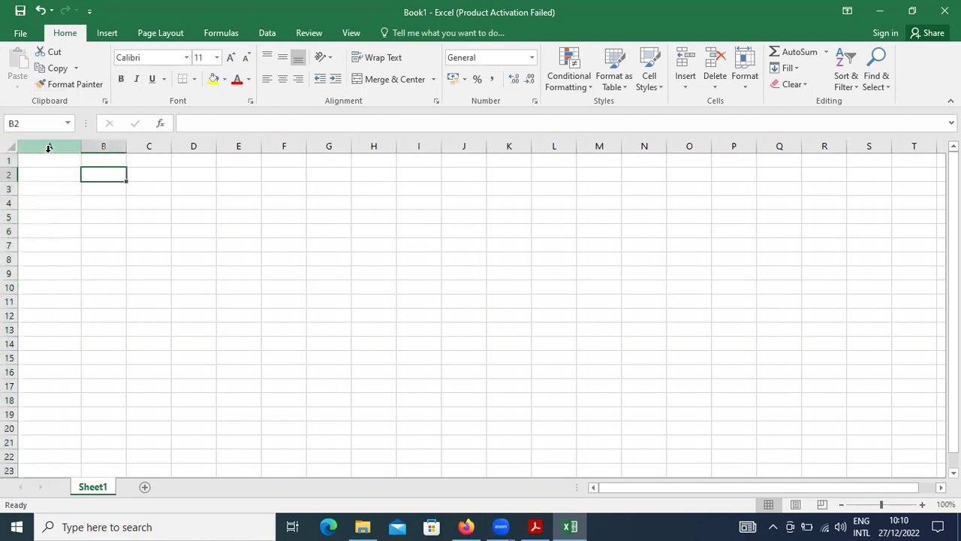
click(48, 147)
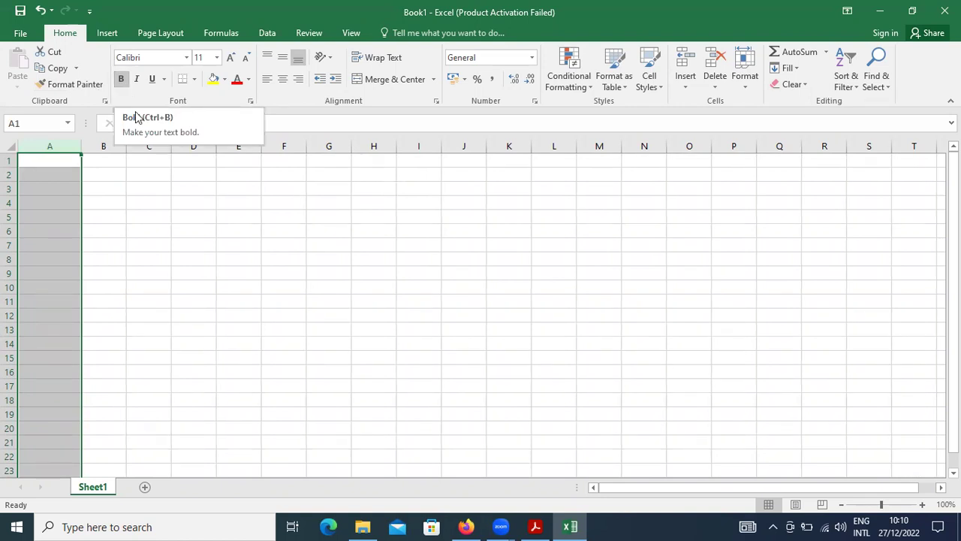
click(62, 163)
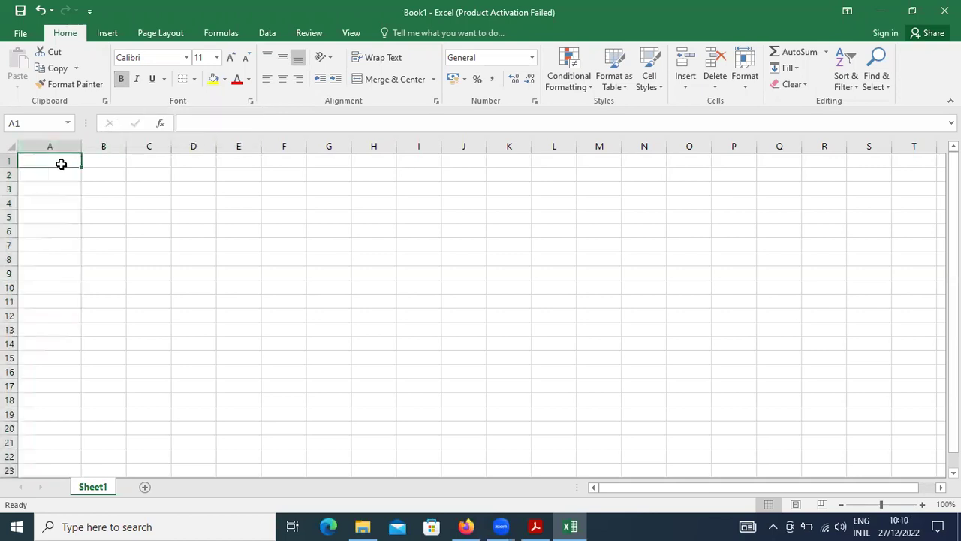
drag(78, 148, 127, 167)
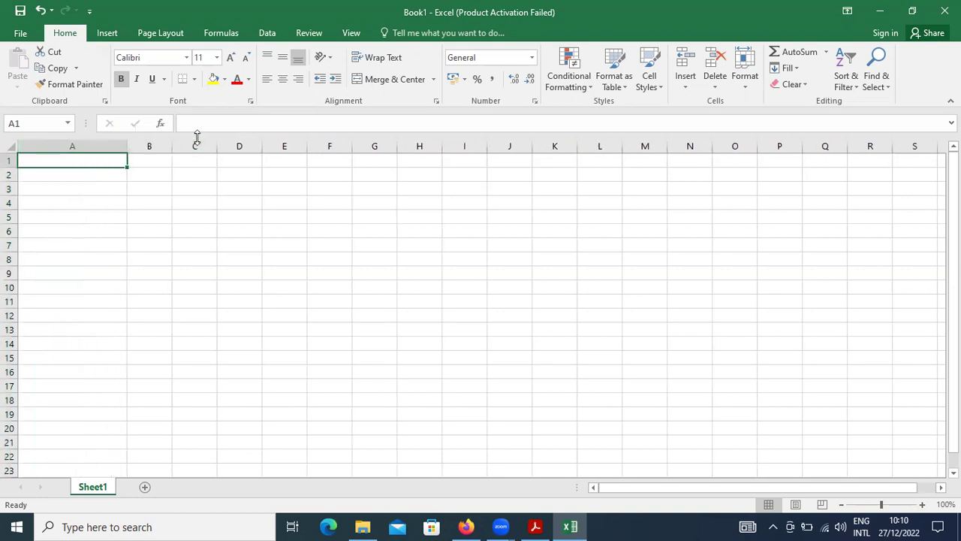
drag(172, 145, 301, 185)
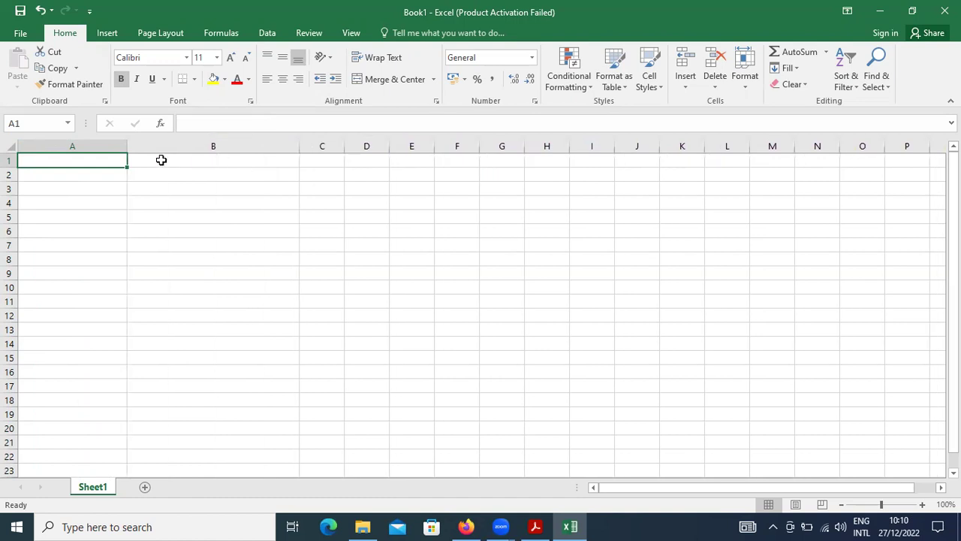
Step: Finish the 'Name' label in A1 and enter the sample person's name in B1
text(Name)
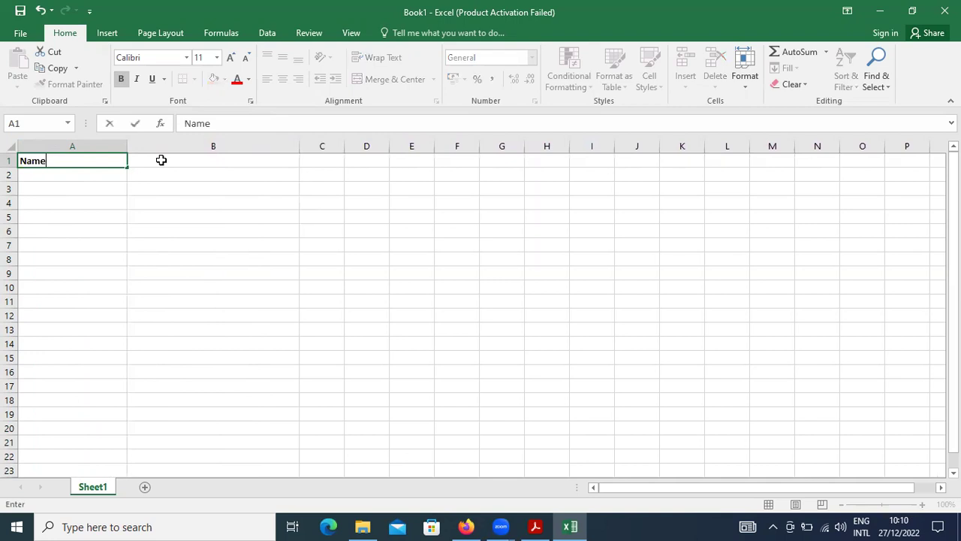
click(162, 160)
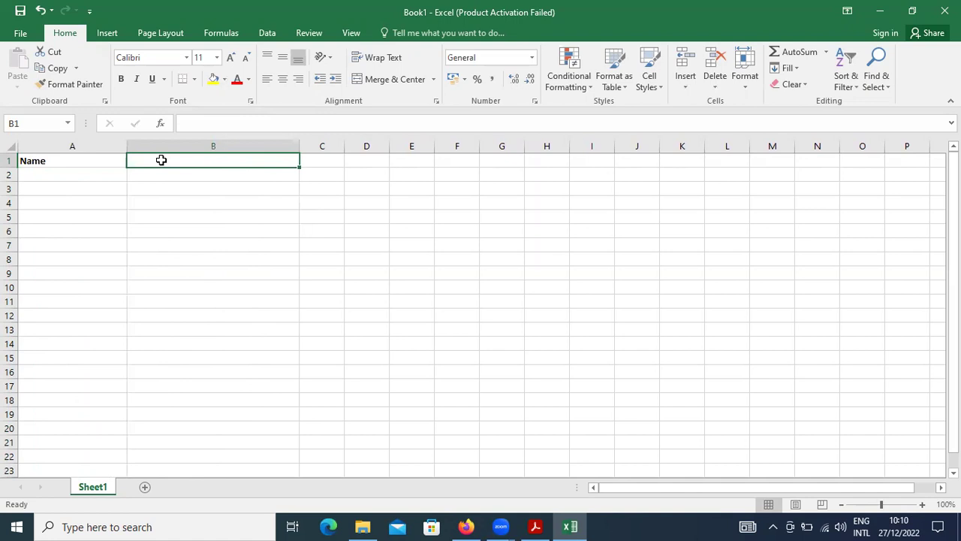
text(Par)
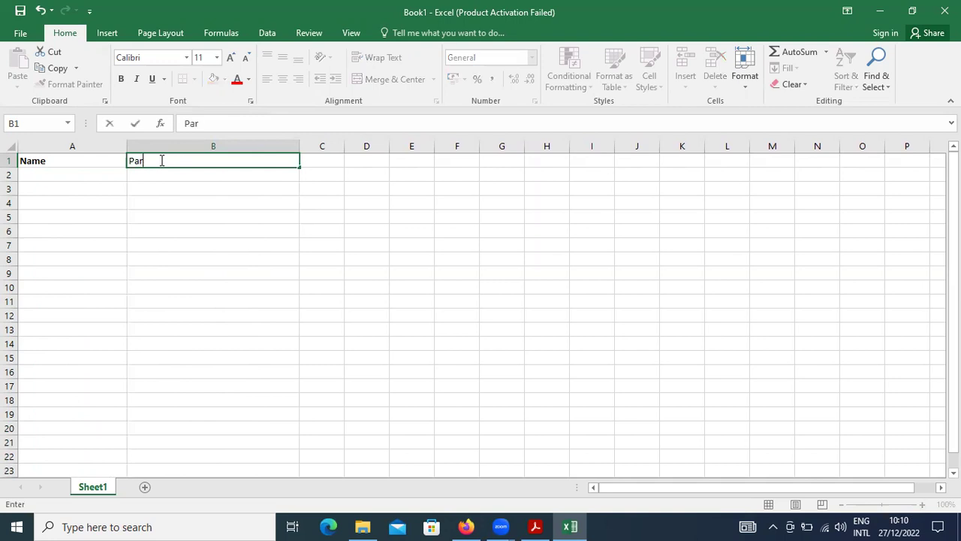
text(ameswari)
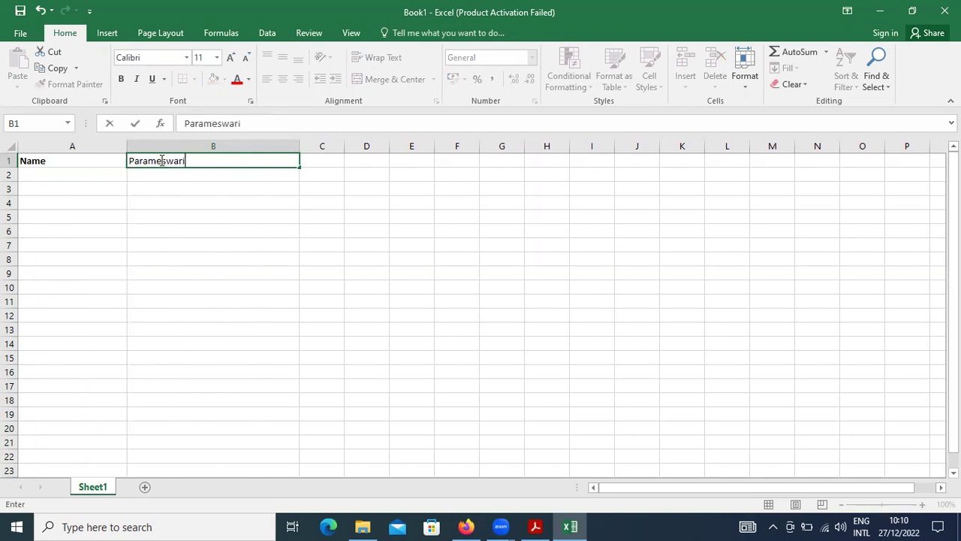
key(Return)
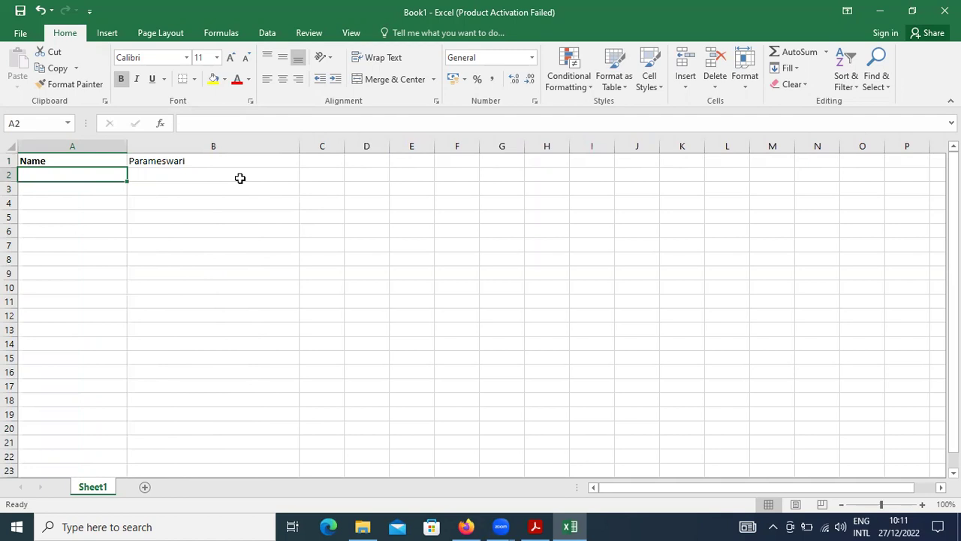
Step: Label A2 'Length' and enter =LEN(B1) in B2, returning 11
text(Length)
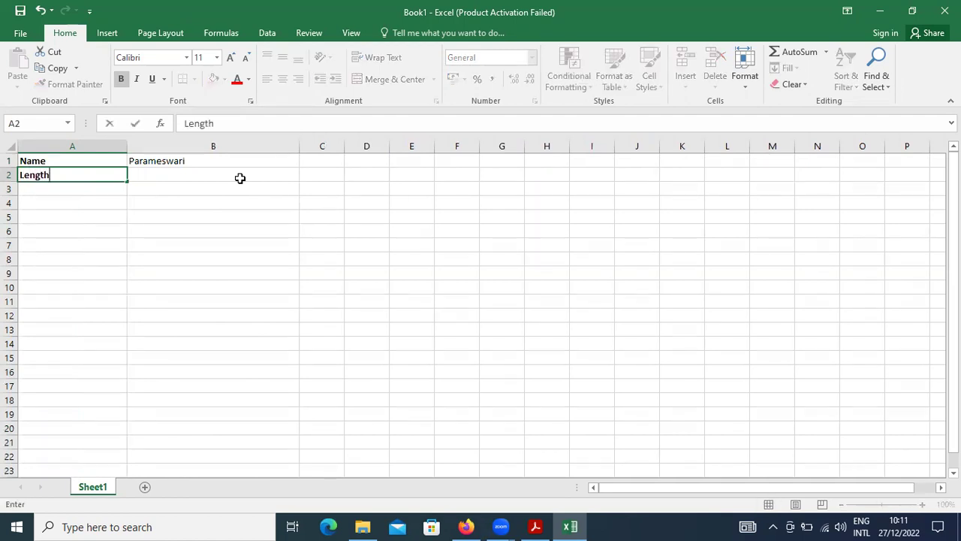
key(Tab)
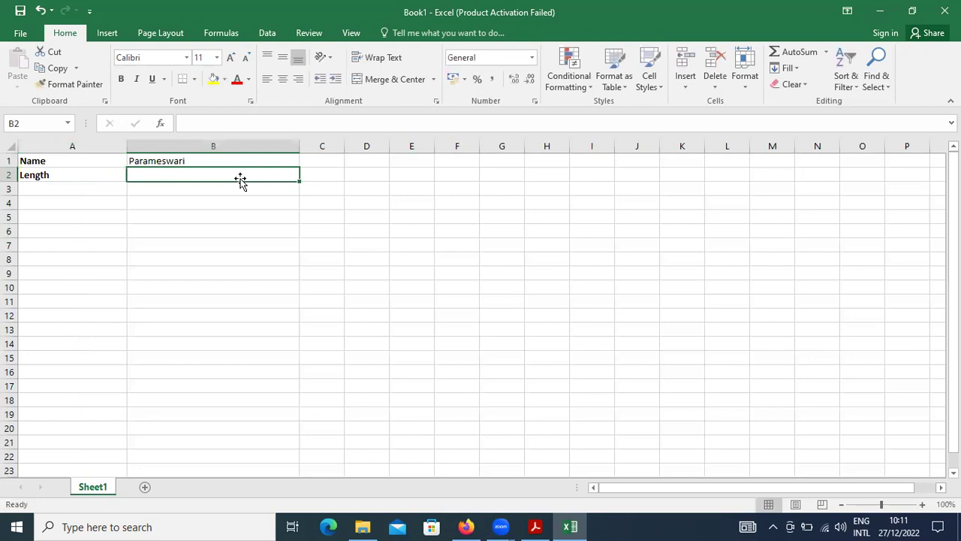
text(=len)
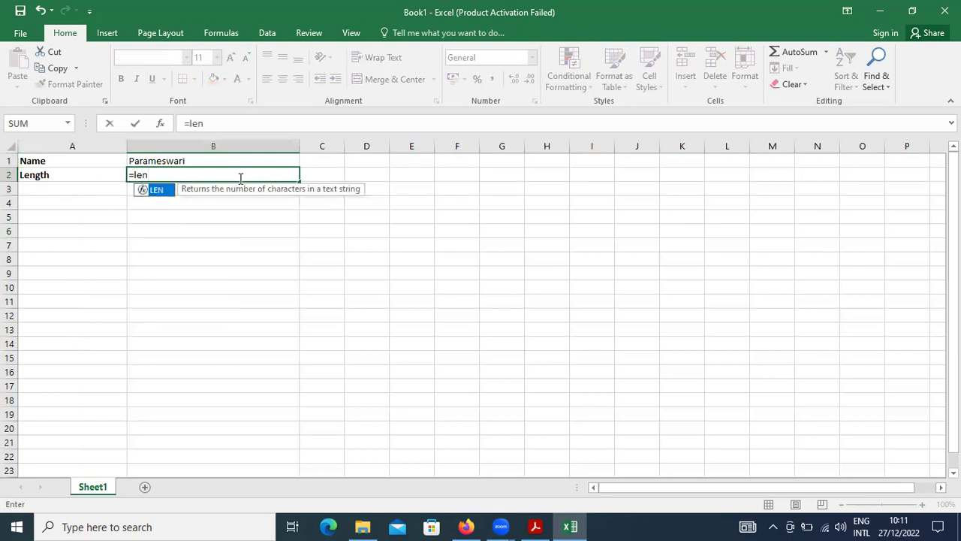
text(()
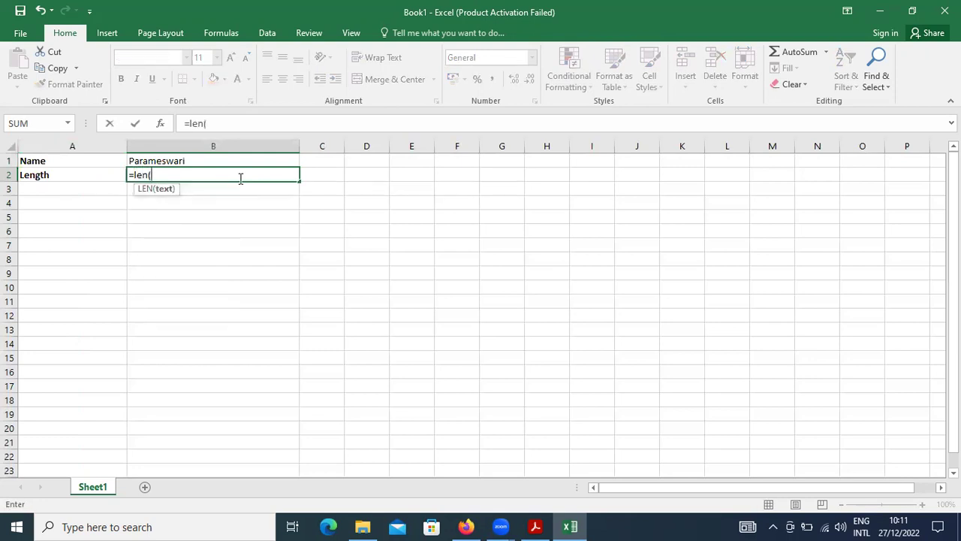
text(b1)
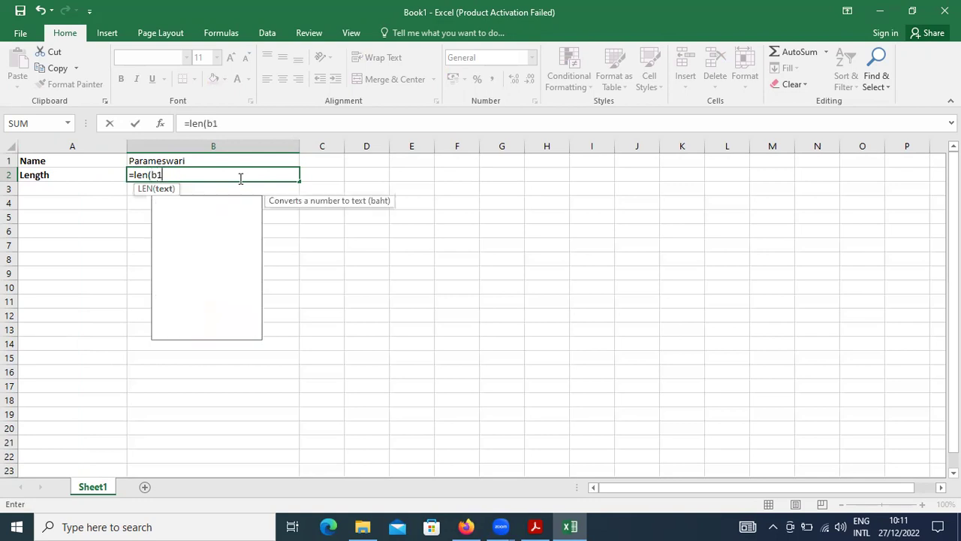
text())
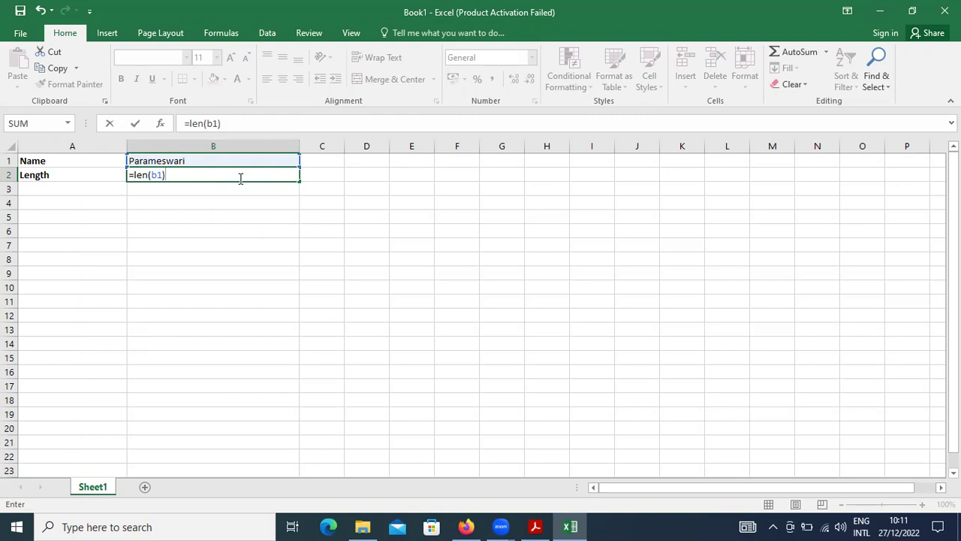
key(Return)
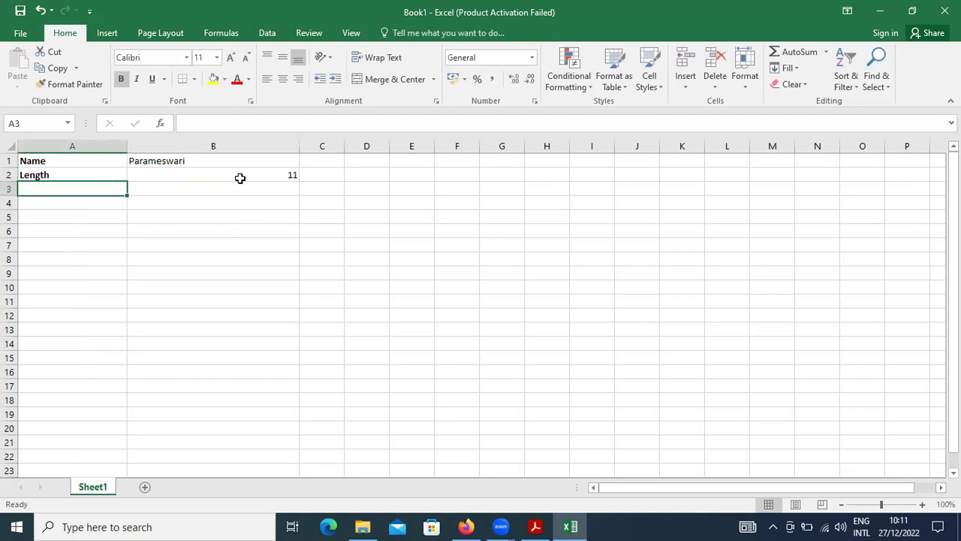
key(alt+Tab)
key(alt+Tab)
Step: Label A3 'Left 5' and enter =LEFT(B1,5) in B3 for the name's first five letters
text(Lef)
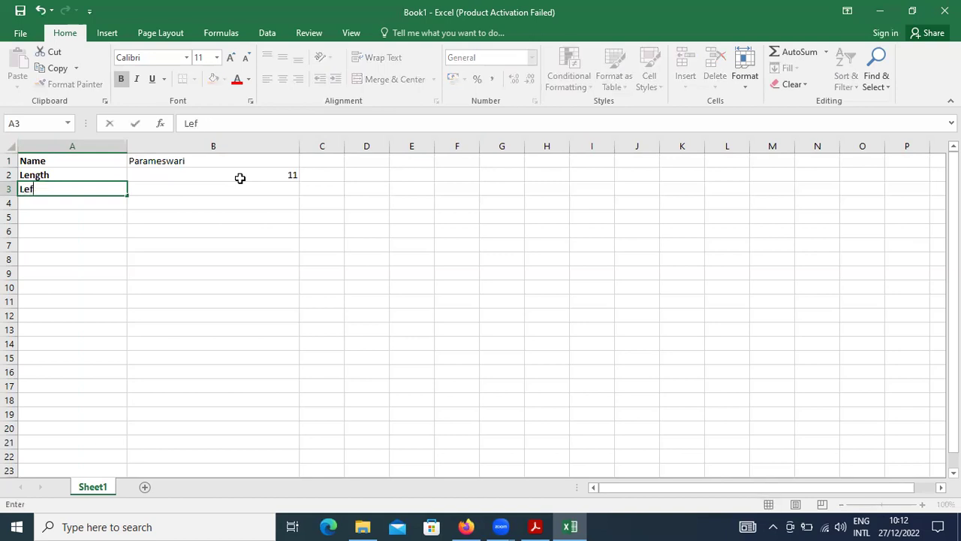
text(t 5)
key(Tab)
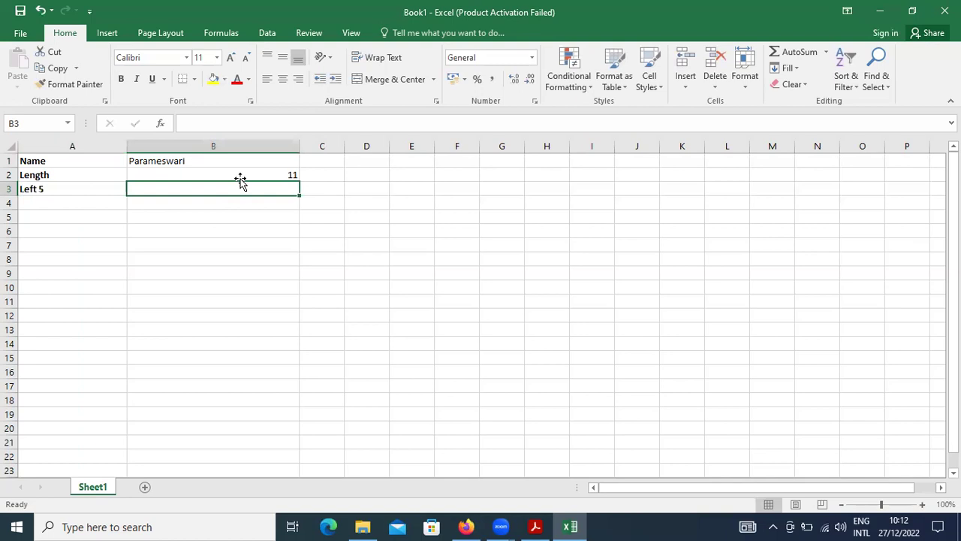
text(=lef)
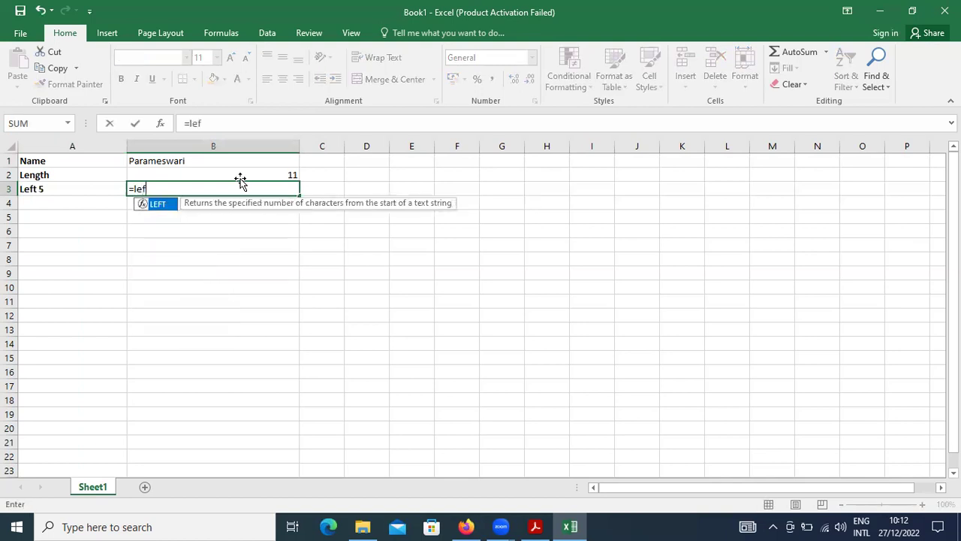
text(t()
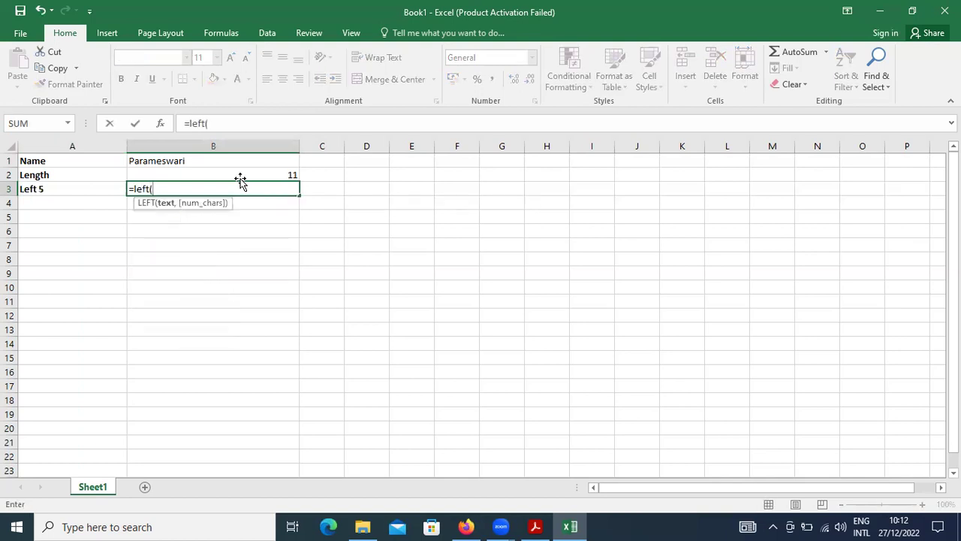
text(b1,5)
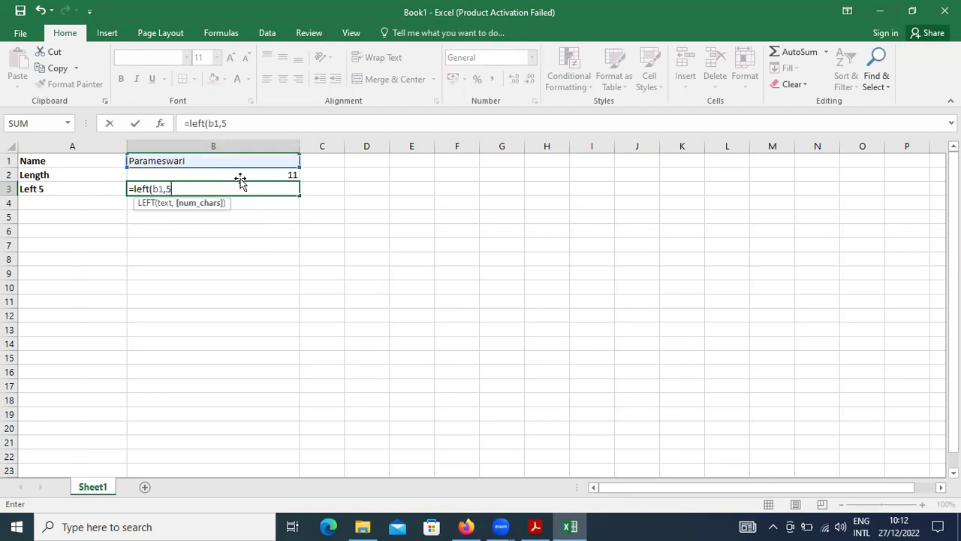
text())
key(Return)
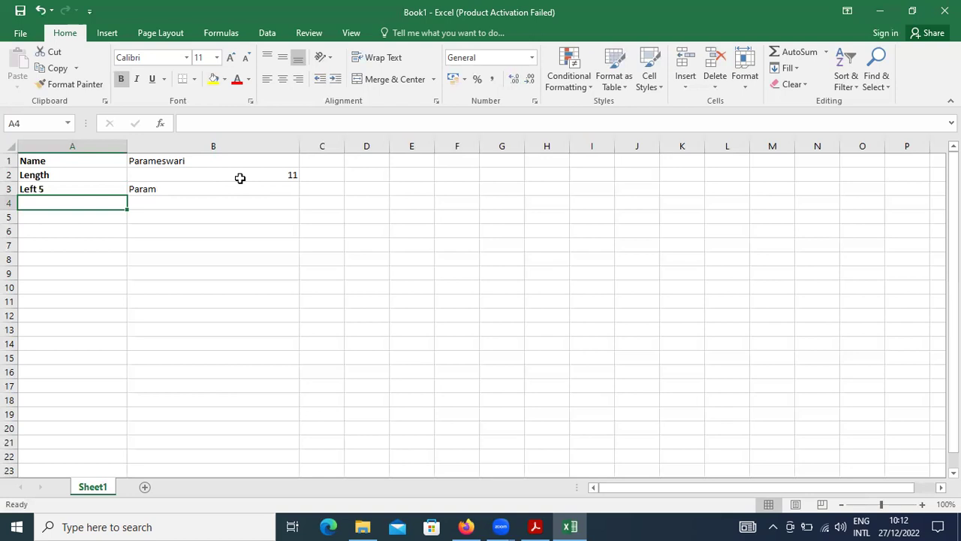
key(Up)
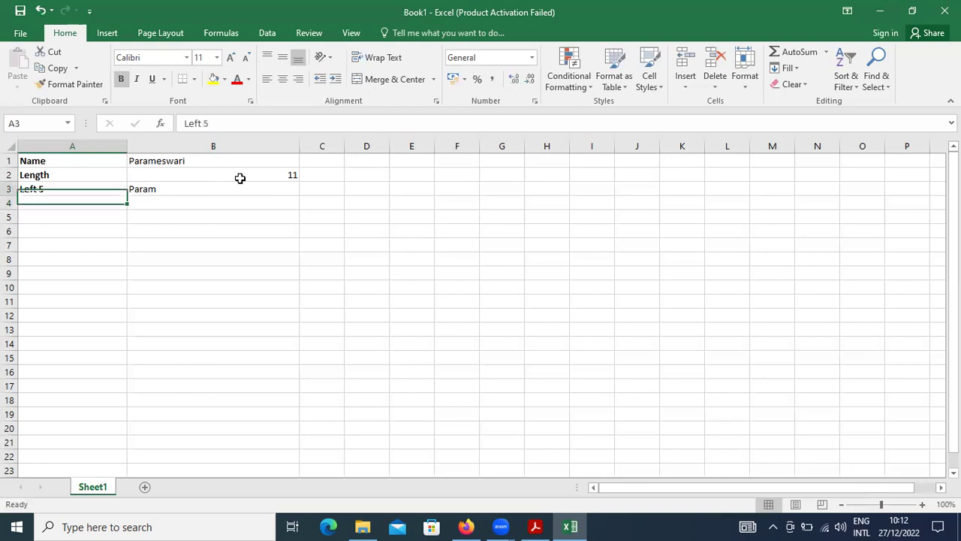
key(Right)
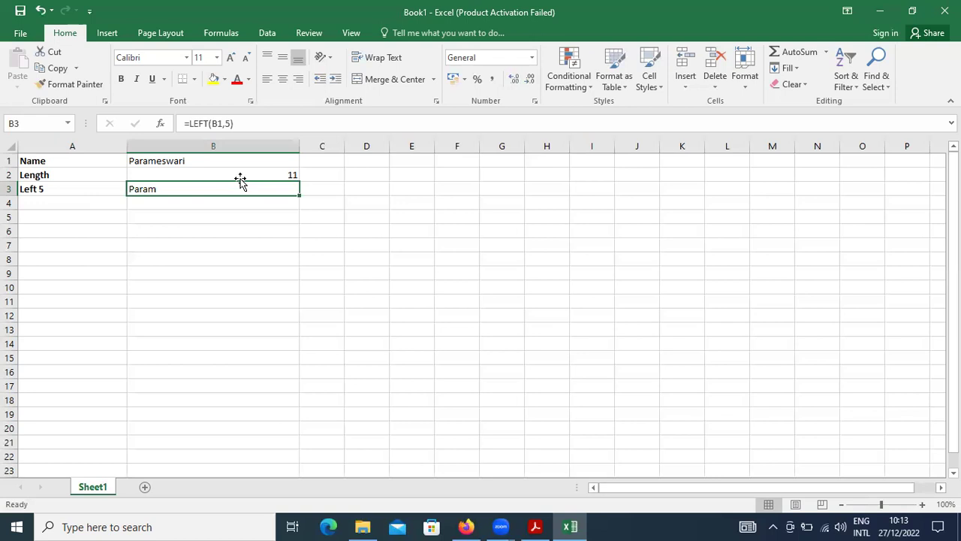
key(Return)
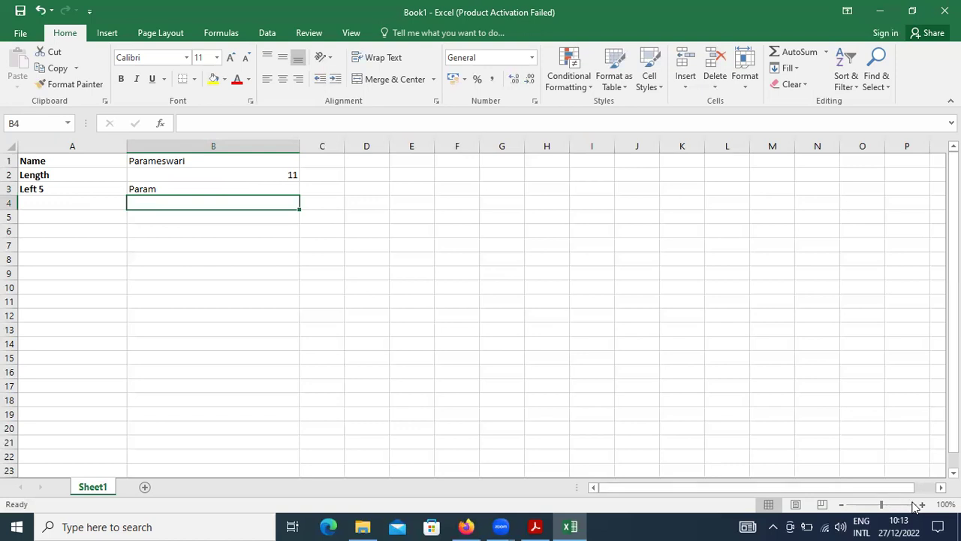
Step: Zoom the sheet to 120%, label A4 'Right 5' and enter =RIGHT(B1) in B4
click(923, 505)
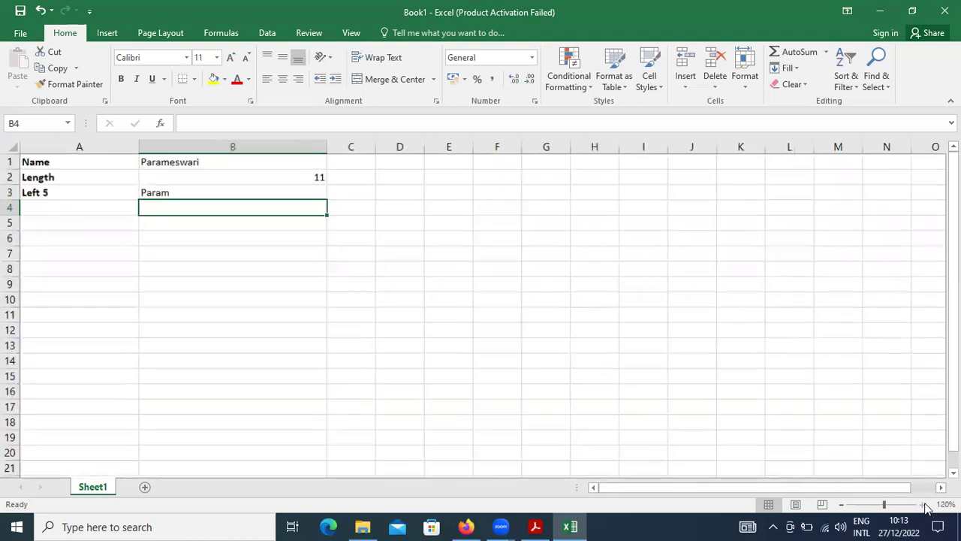
click(923, 504)
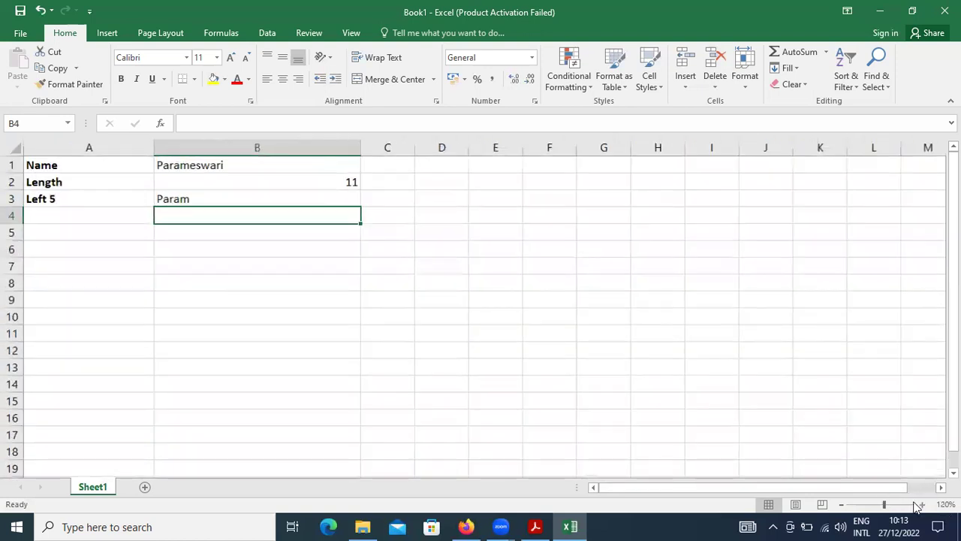
click(91, 218)
text(Rig)
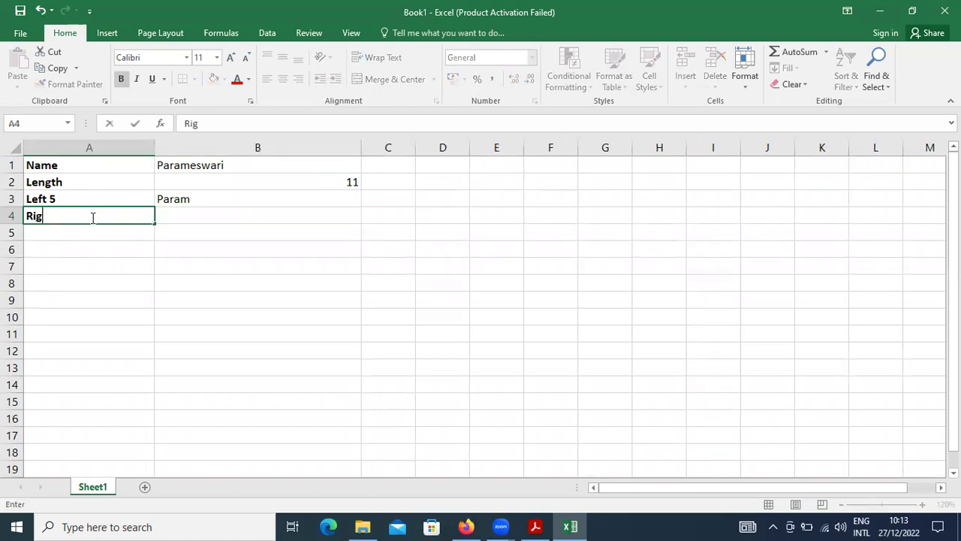
text(ht 5)
key(Tab)
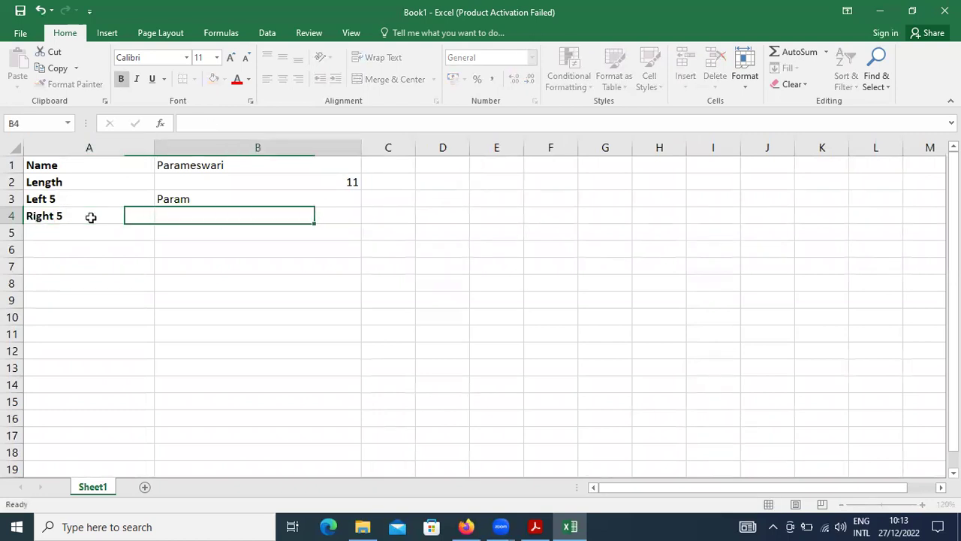
text(=right)
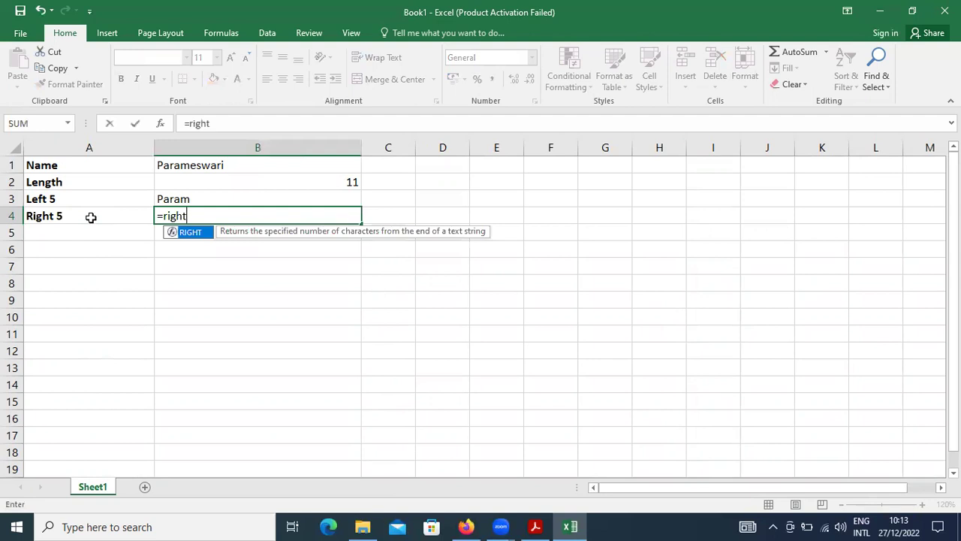
text(()
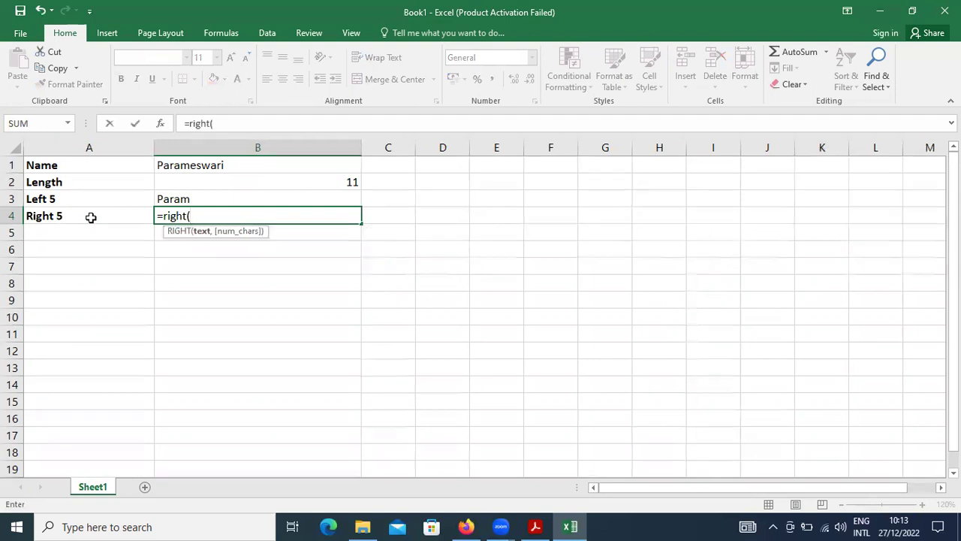
text(b1))
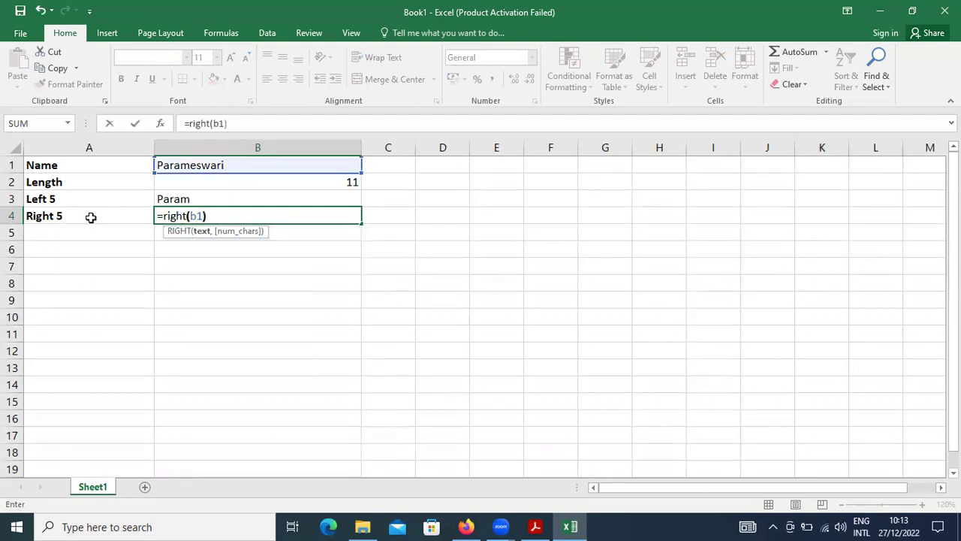
key(Return)
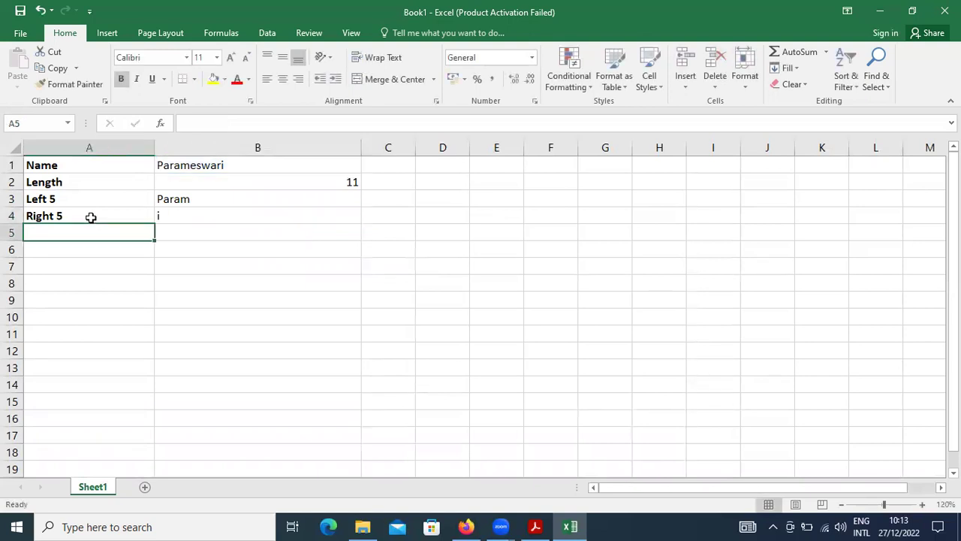
Step: Correct the B4 formula to =RIGHT(B1,4) so it returns the last four characters
key(Up)
key(Right)
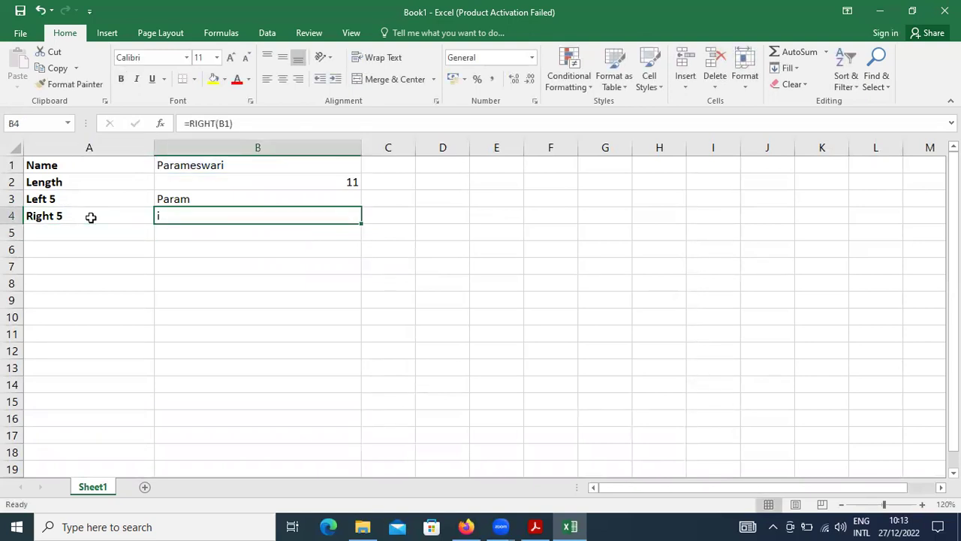
click(233, 124)
text(,5)
key(Return)
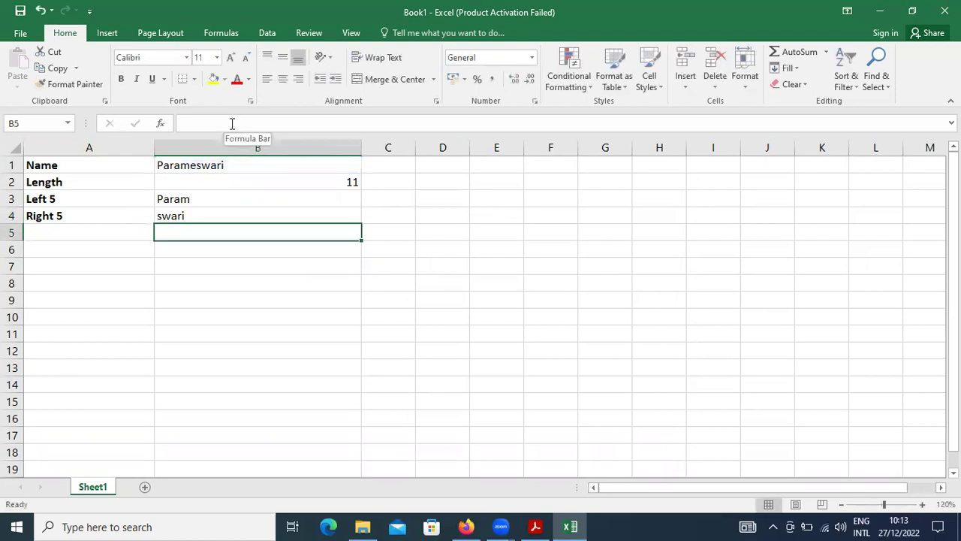
key(Left)
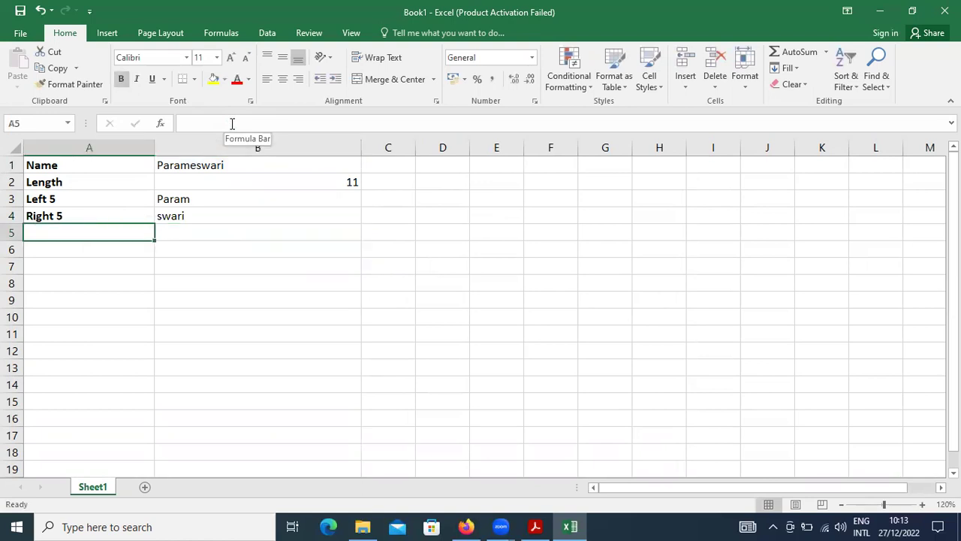
key(Up)
key(Right)
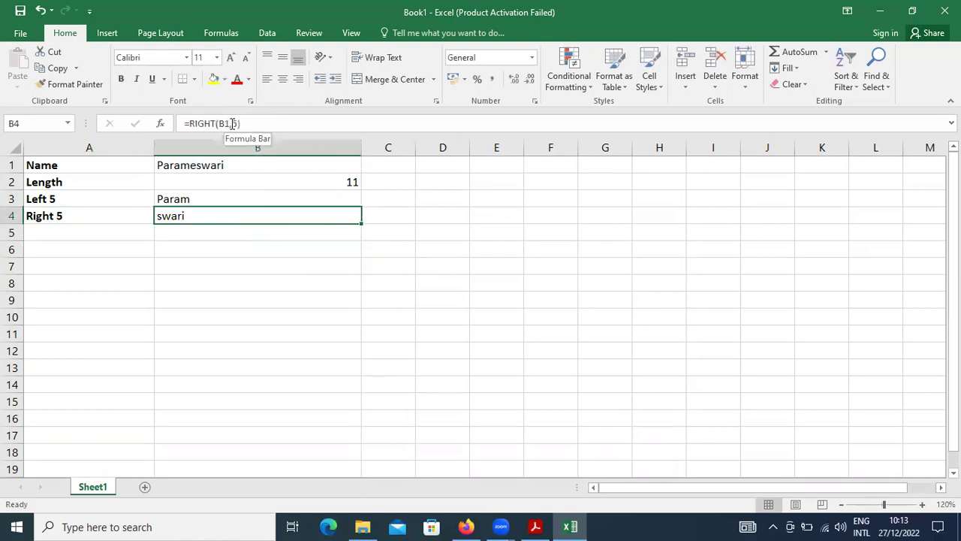
click(236, 120)
key(BackSpace)
text(4)
key(Return)
Step: Change the A4 label from 'Right 5' to 'Right 4'
key(Up)
key(Left)
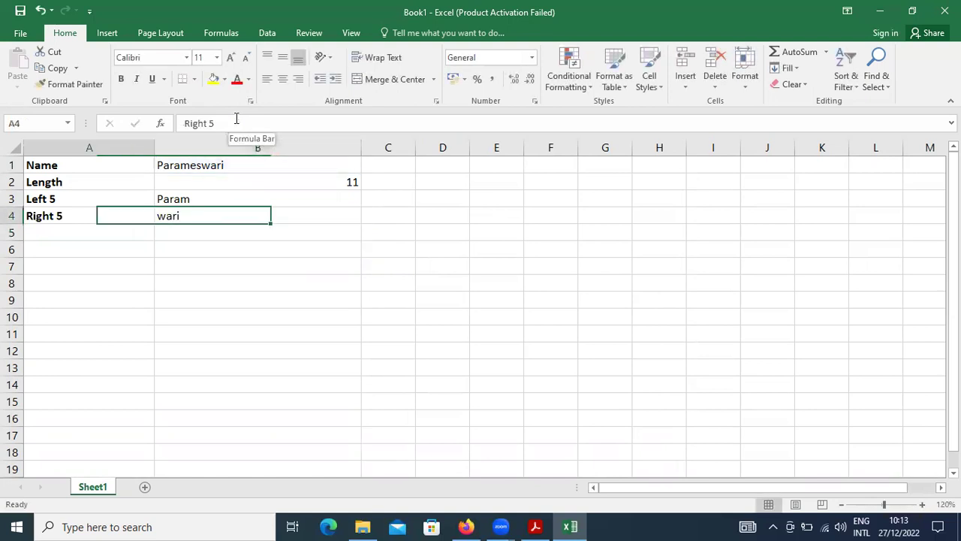
click(236, 120)
key(BackSpace)
text(4)
key(Return)
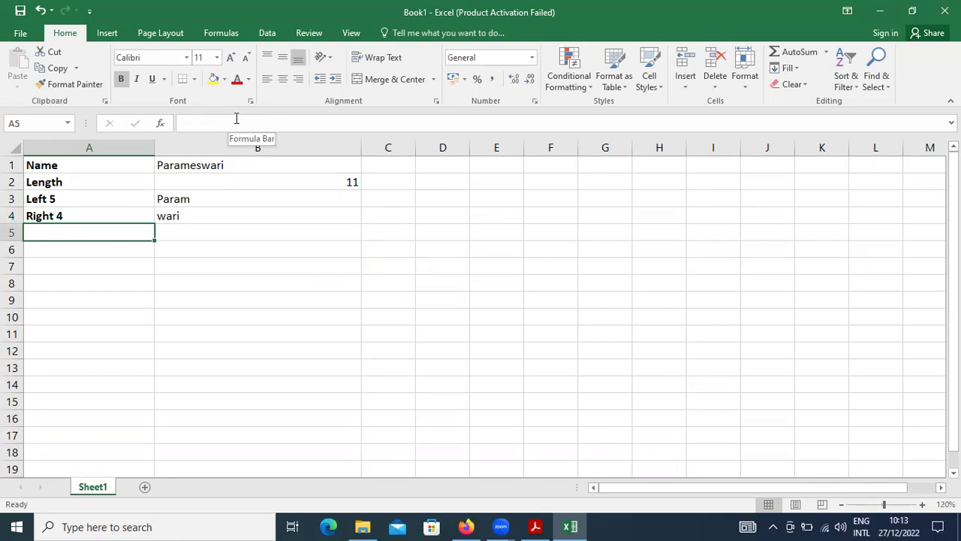
key(alt+Tab)
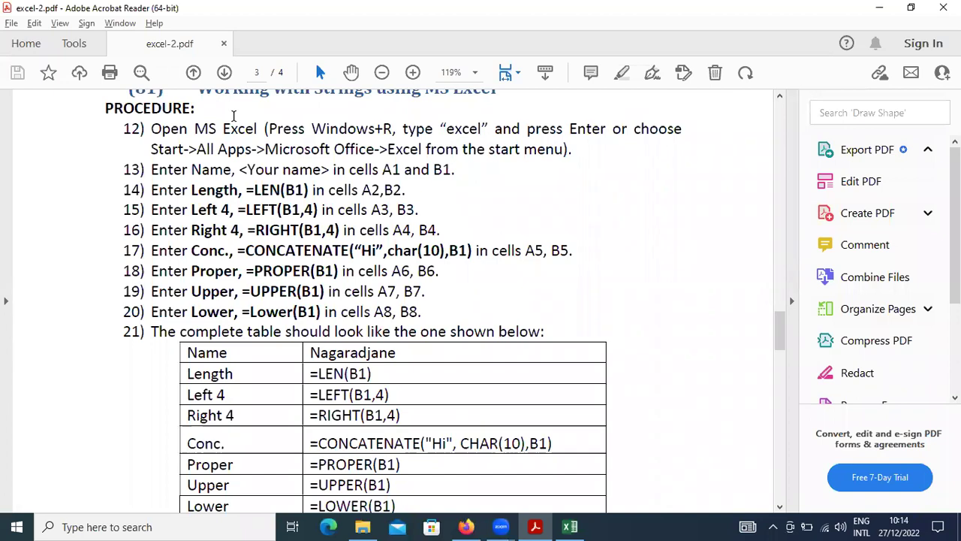
Step: Check the concatenation steps in the instructions PDF, then start the row 5 label in A5
key(alt+Tab)
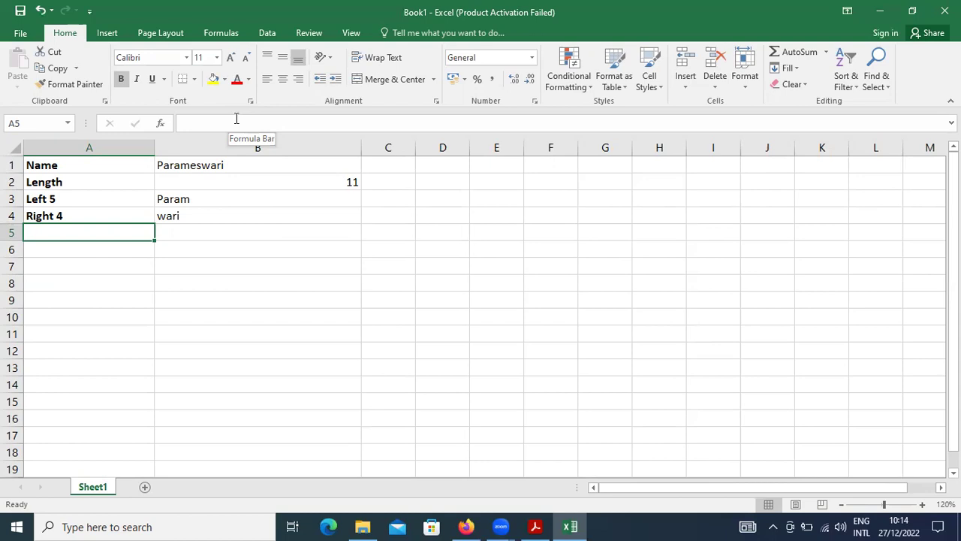
key(alt+Tab)
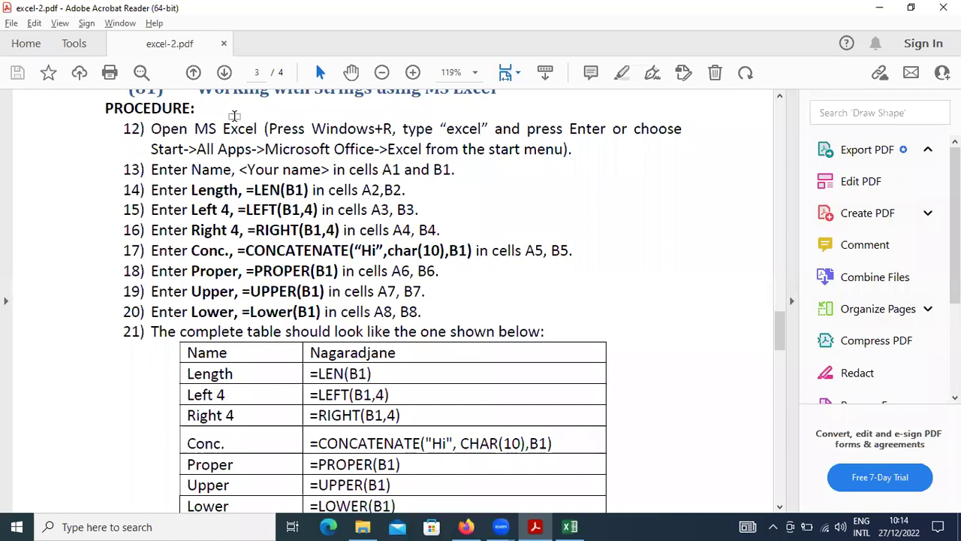
key(alt+Tab)
text(Concate)
Step: Label A5 'Concat' and begin =CONCATENATE("Hello ",B1,CHAR(10) in B5
key(BackSpace)
key(Tab)
text(=)
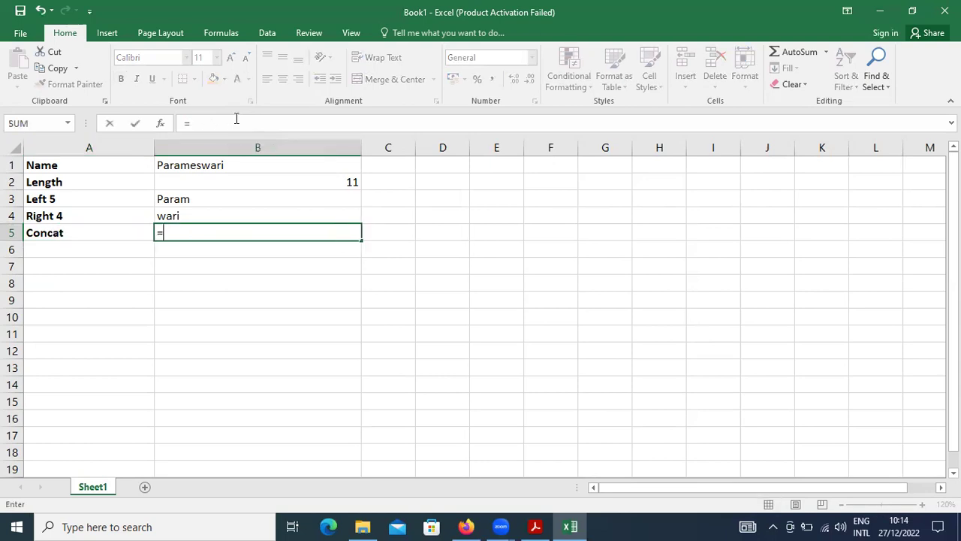
text(concatenate()
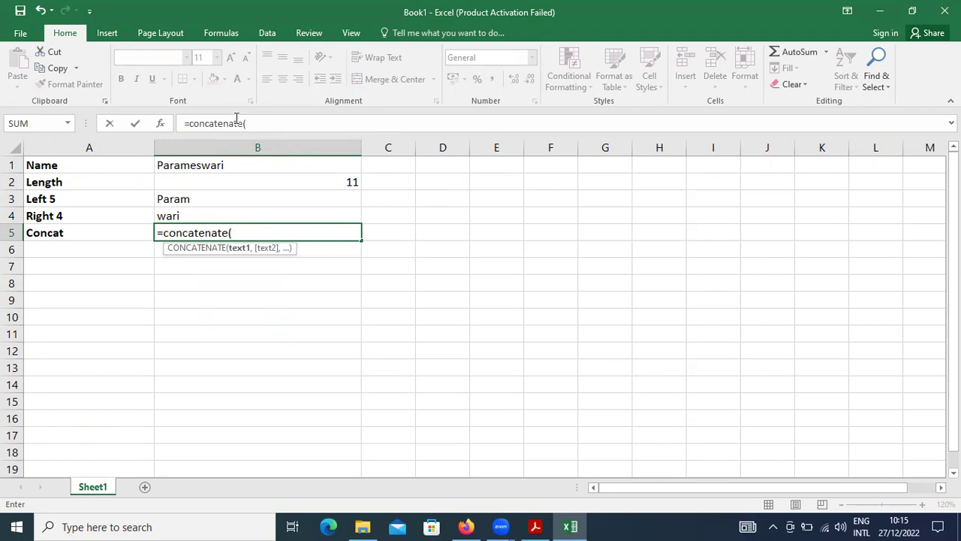
text("Hello ",)
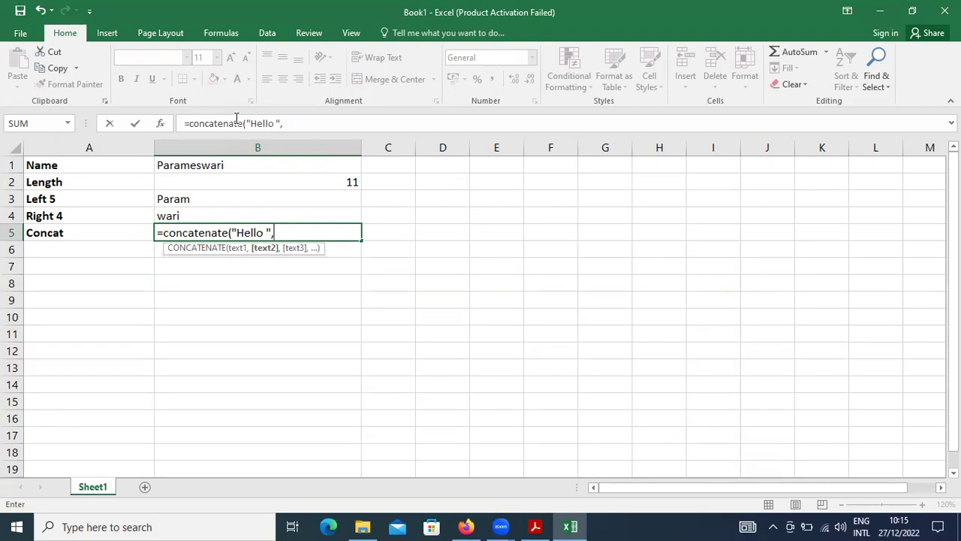
text(P)
key(Escape)
key(BackSpace)
text(b1,)
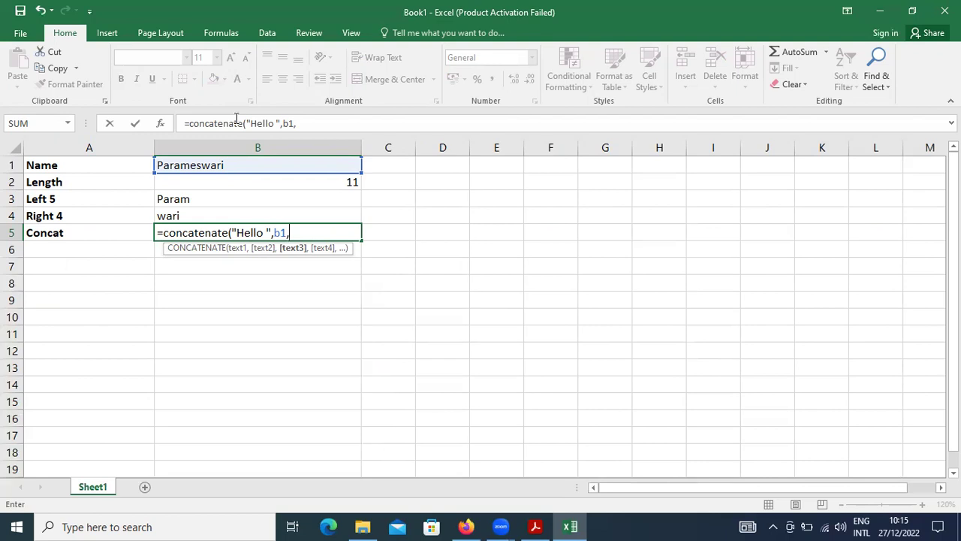
text(char(10))
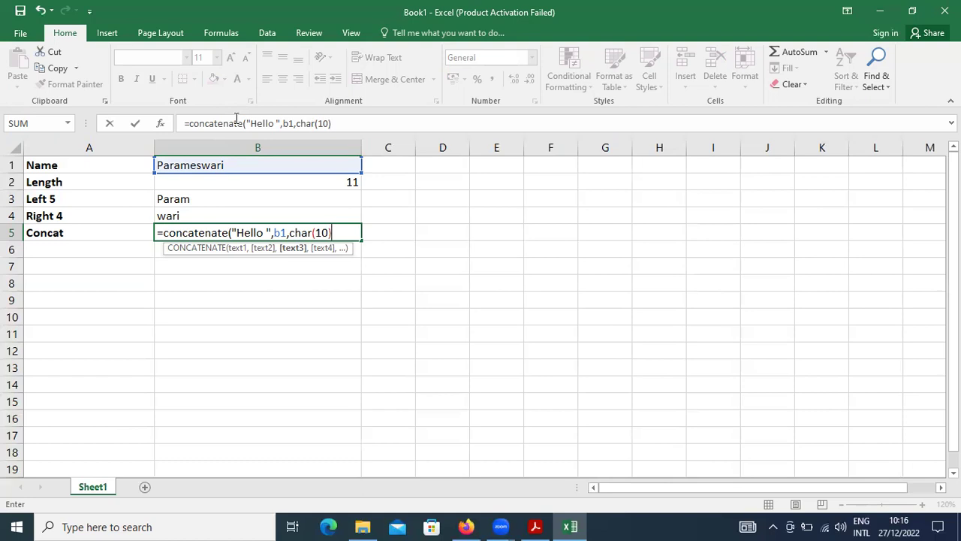
Step: Complete B5 as =CONCATENATE("Hello ",B1,CHAR(10),"How are you?") and commit it
text(,)
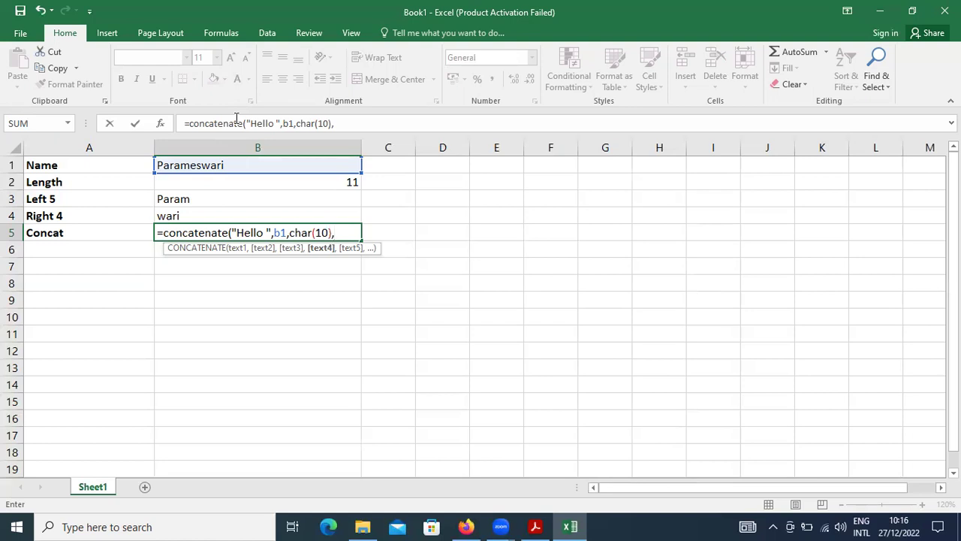
text("How are you?)
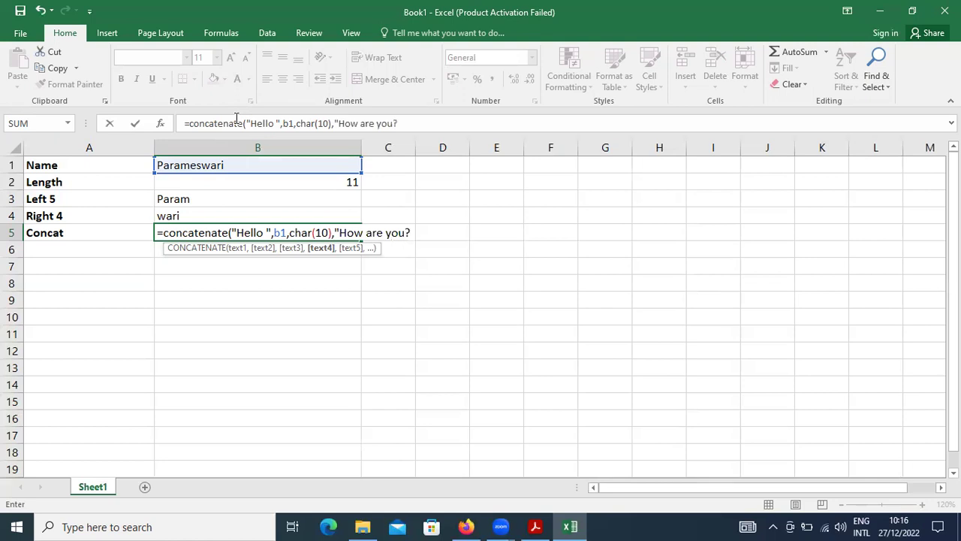
text("))
key(Return)
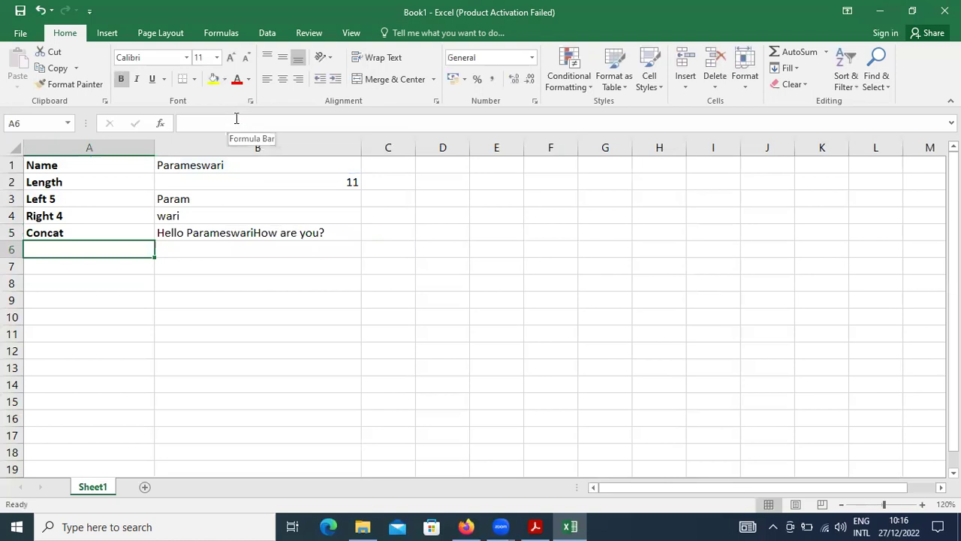
key(Up)
key(Right)
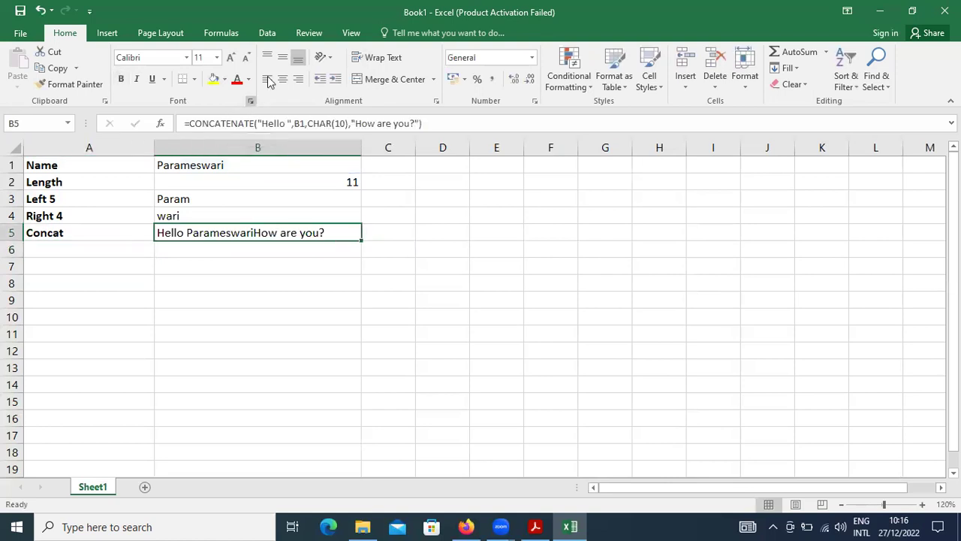
Step: Turn on Wrap Text for B5 so 'How are you?' drops to a second line
click(384, 59)
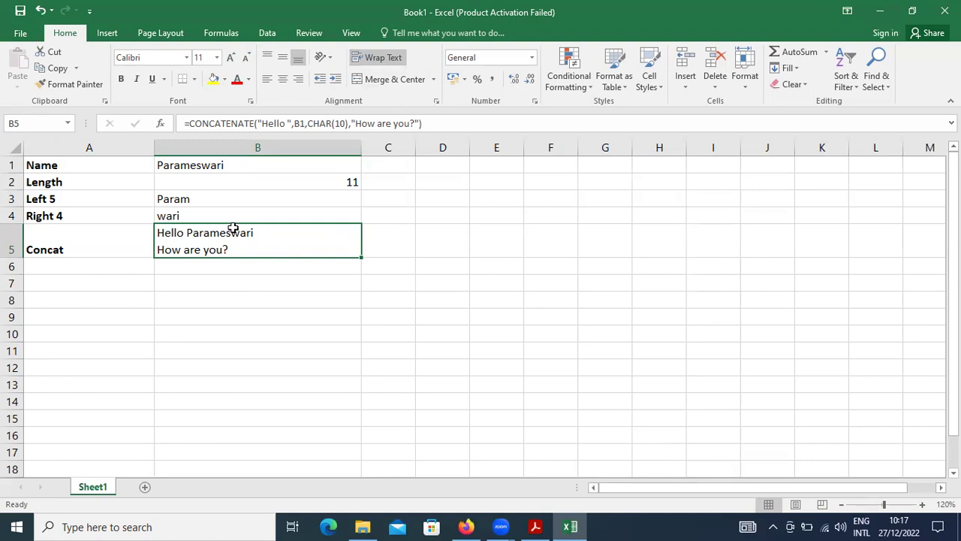
click(42, 267)
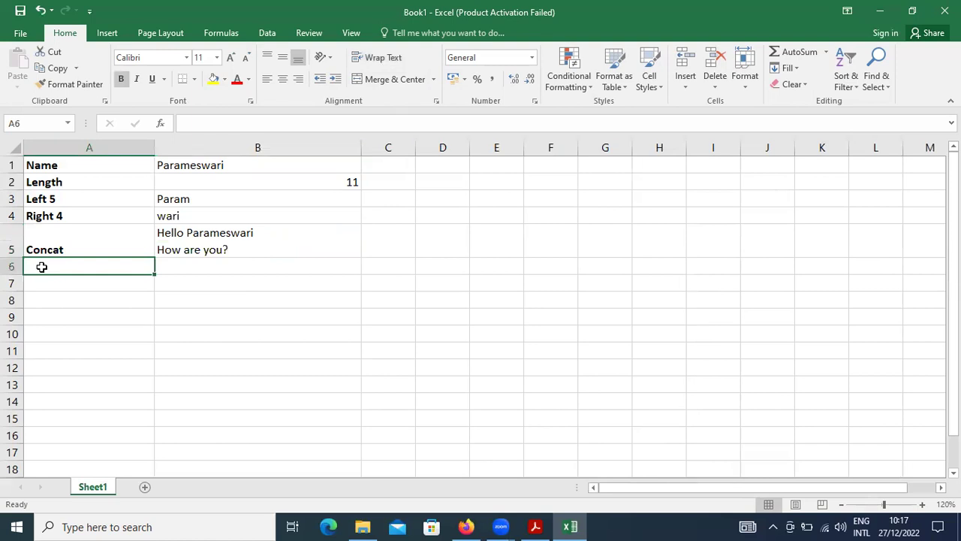
key(alt+Tab)
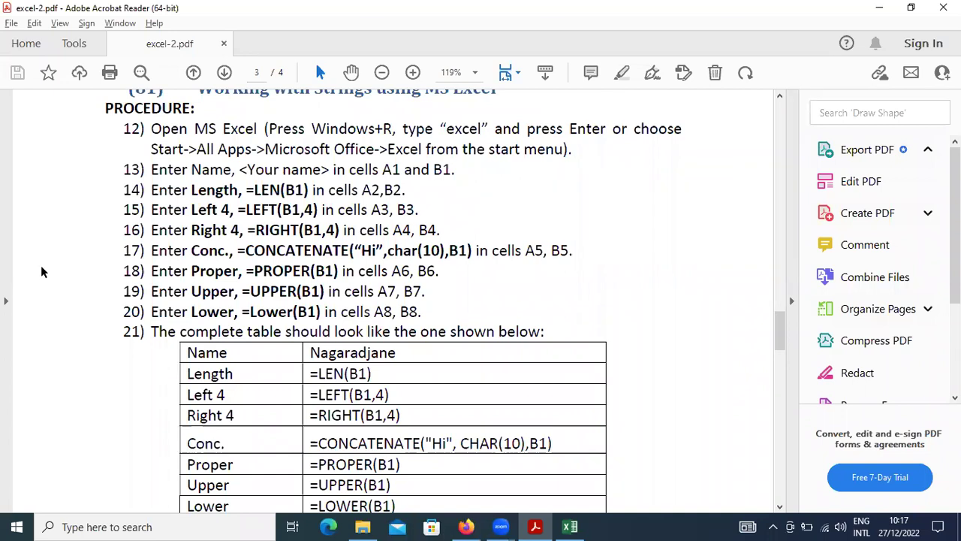
Step: Review the Proper, Upper and Lower steps in the PDF and return to Excel
key(alt+Tab)
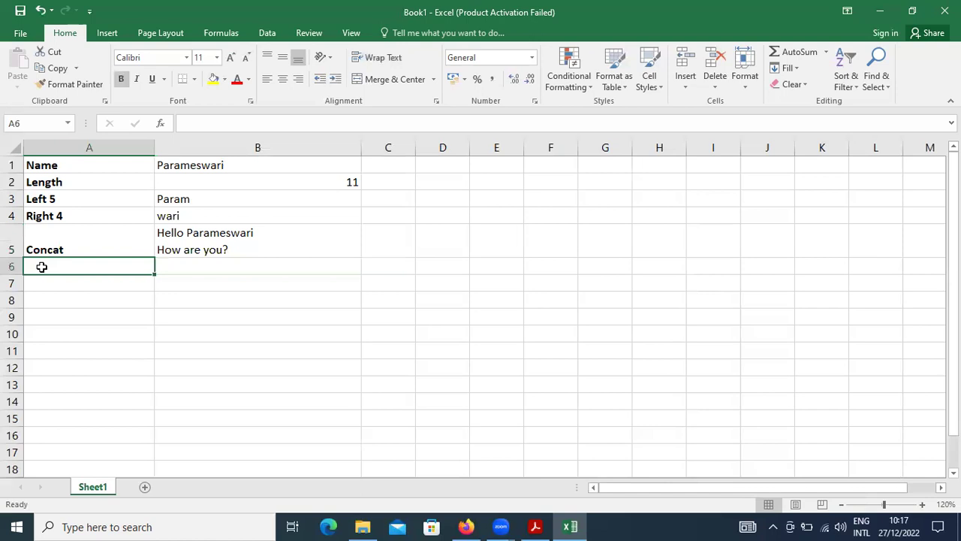
Step: Label A6 'Proper' and enter =PROPER(B1) in B6
text(Proper)
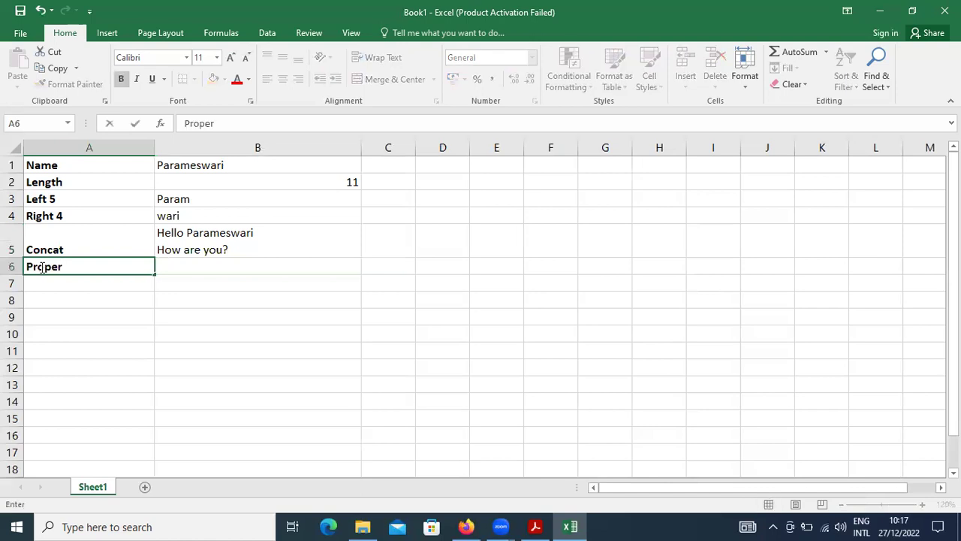
key(Tab)
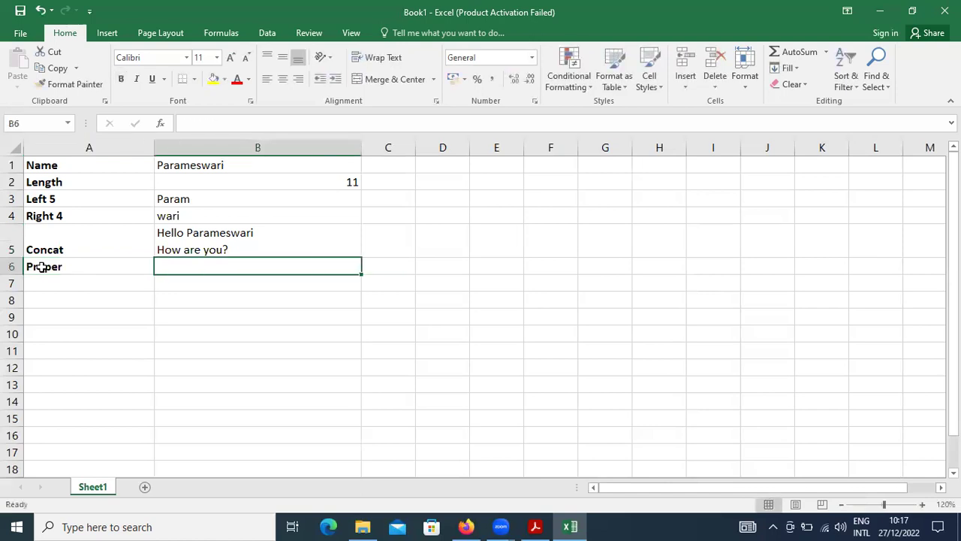
text(=p)
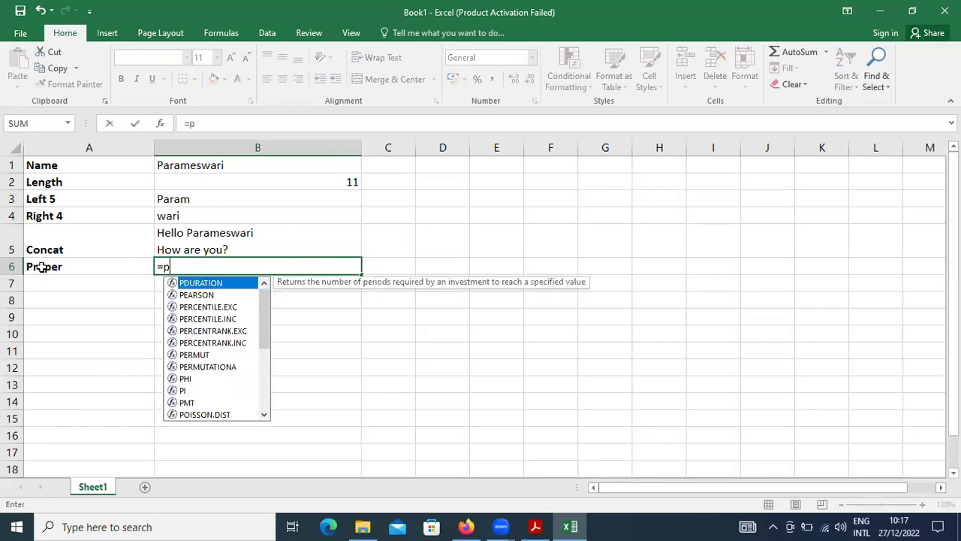
text(roper()
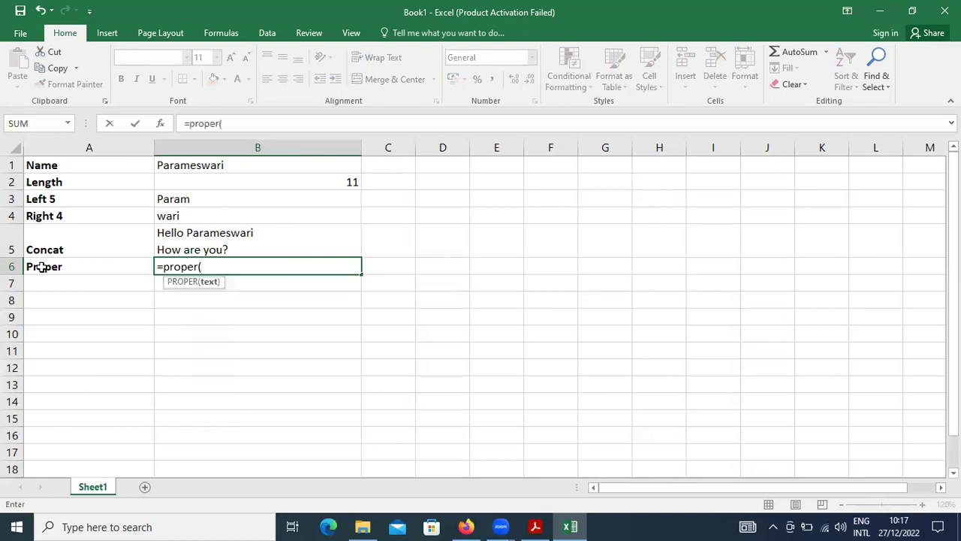
text(b1))
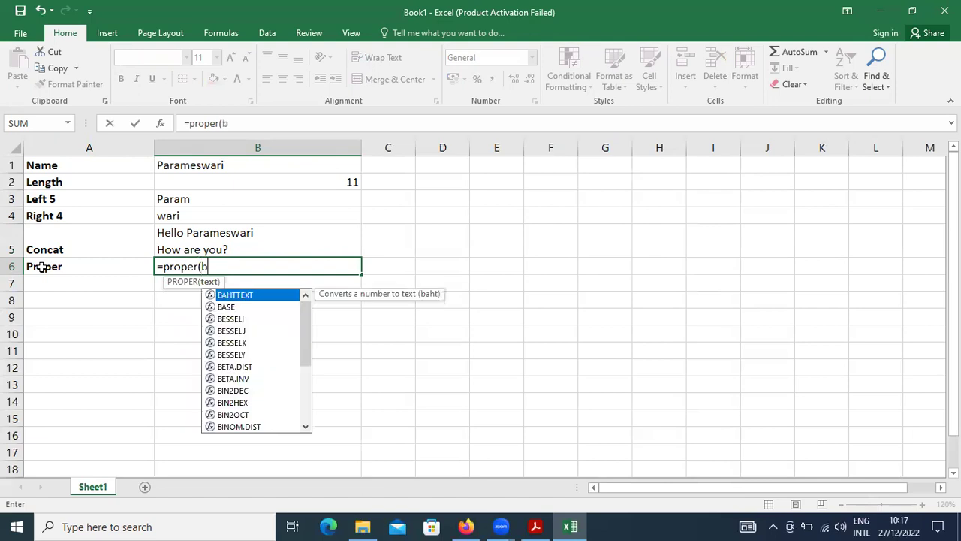
key(Return)
key(Up)
key(Up)
key(Up)
key(Up)
key(Up)
key(Up)
key(Right)
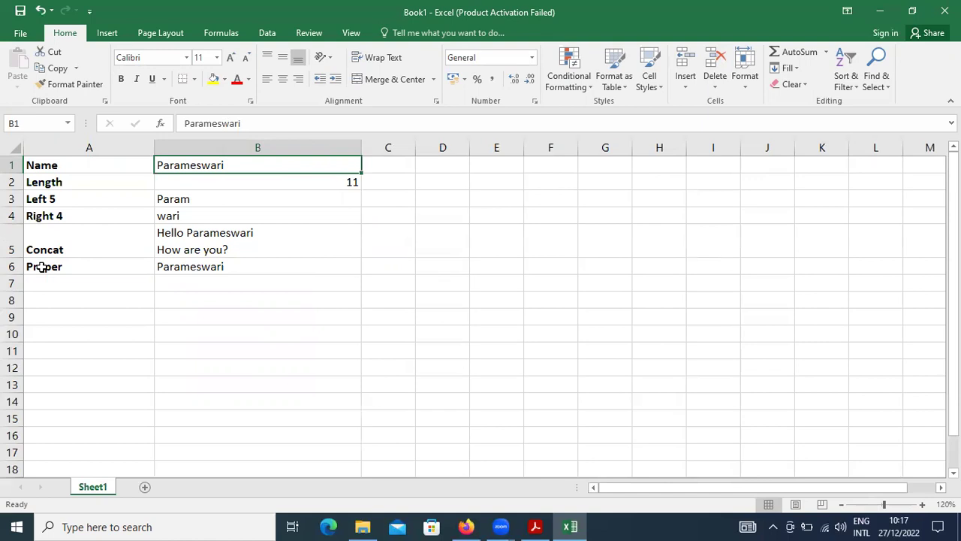
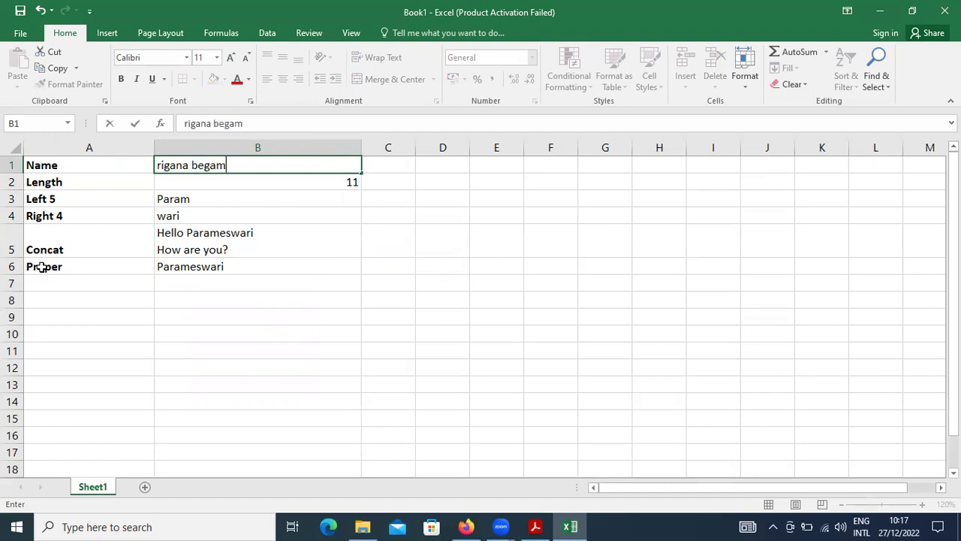
Step: Type a test name into B1 to check that every formula row recalculates
key(Return)
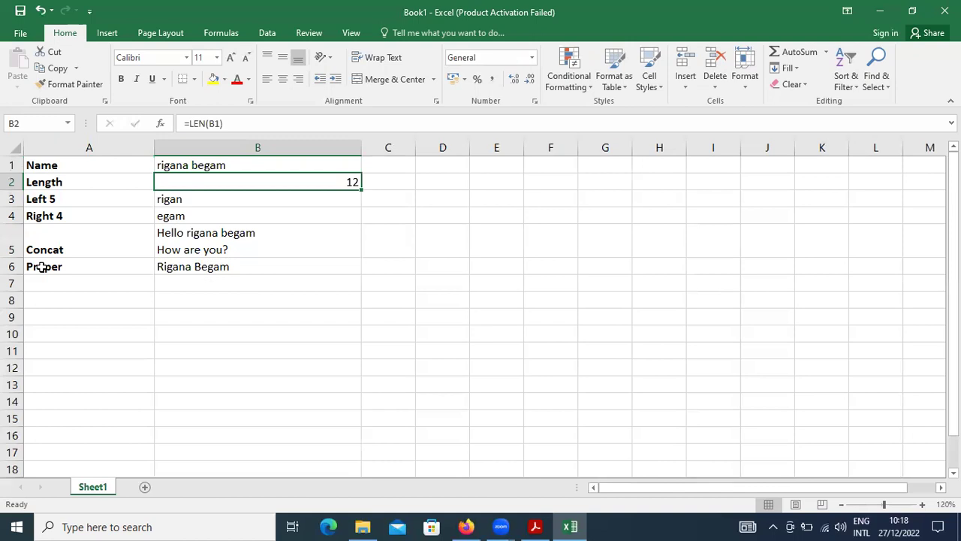
Step: Restore the original name in B1 and move below the results
key(Up)
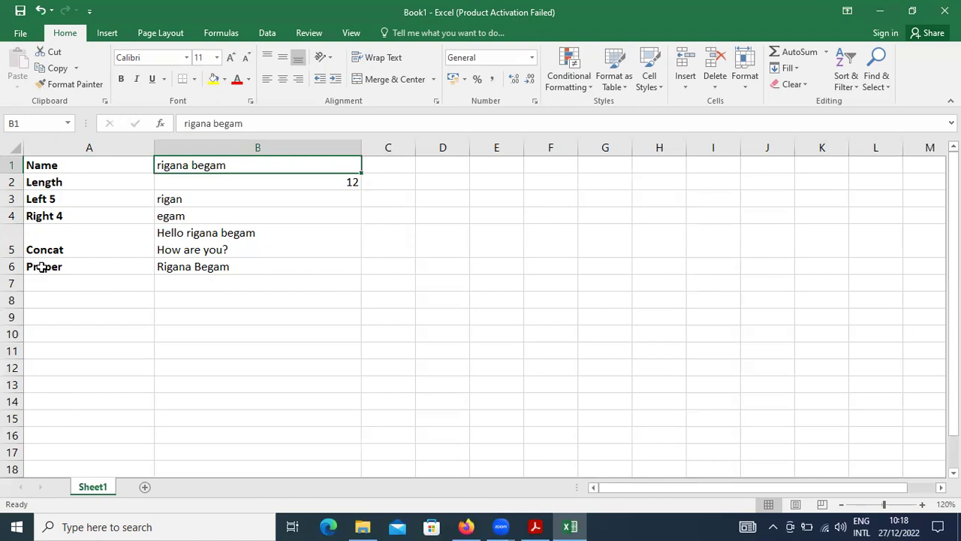
text(Para)
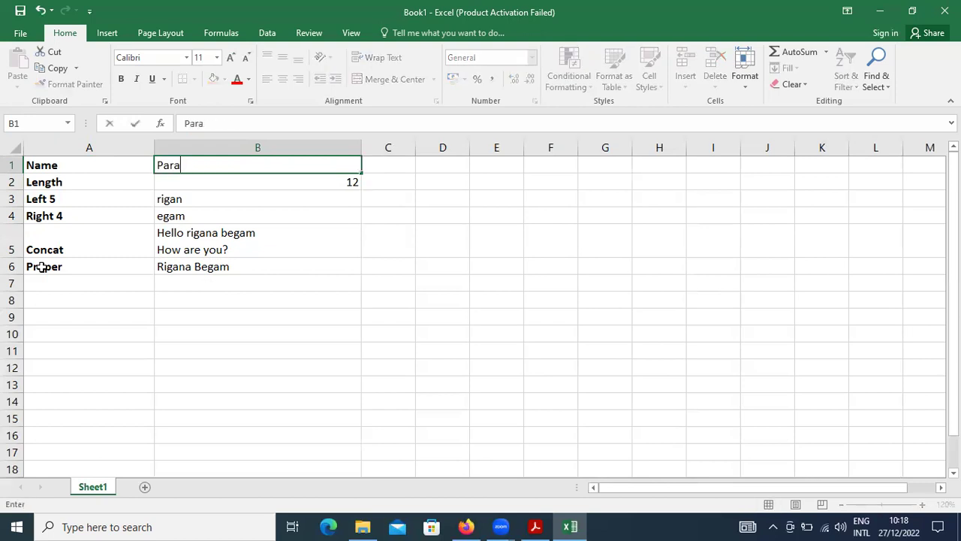
text(meswari)
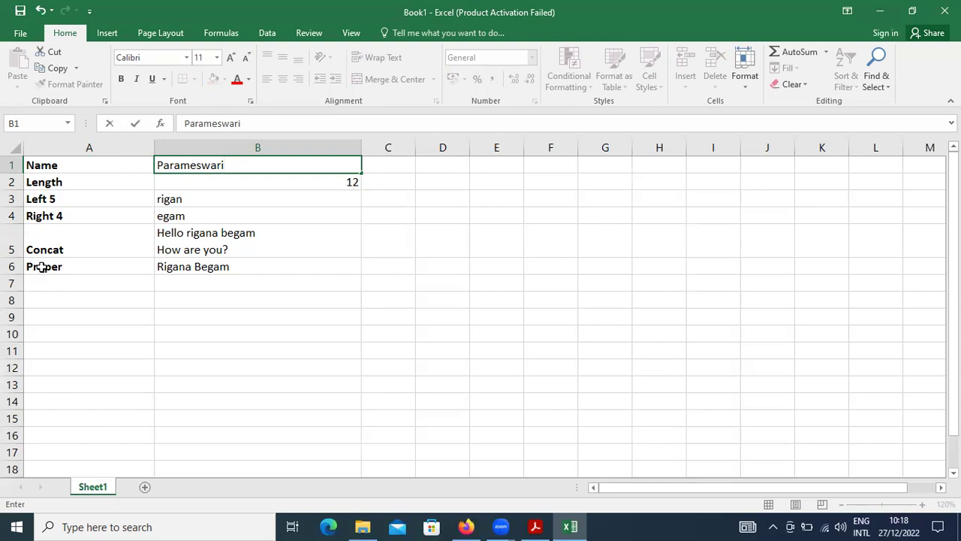
key(Return)
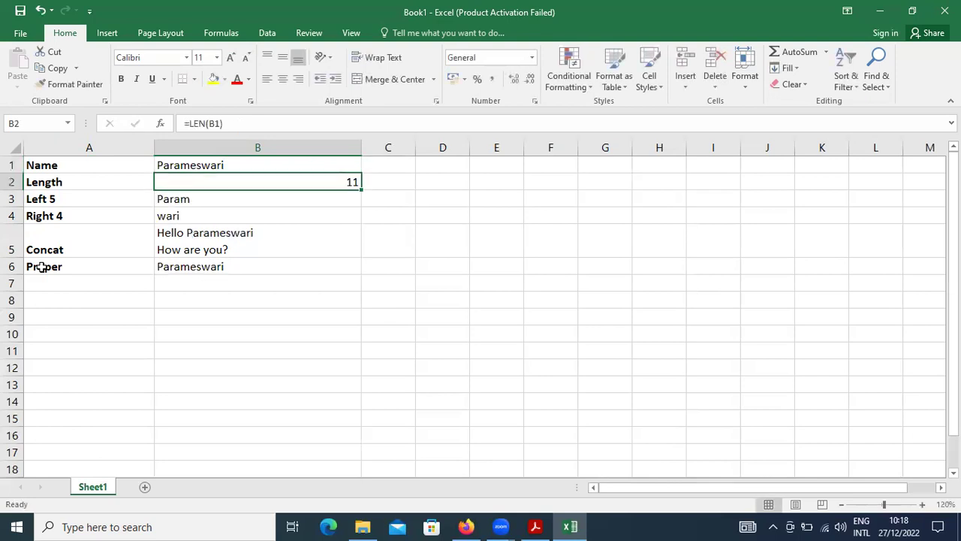
key(Down)
key(Down)
key(Down)
key(Down)
key(Down)
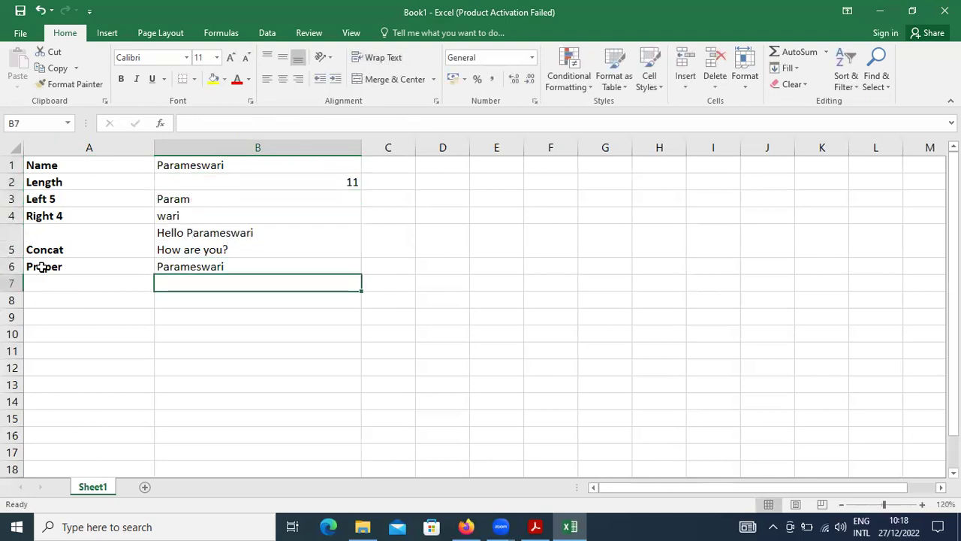
key(Left)
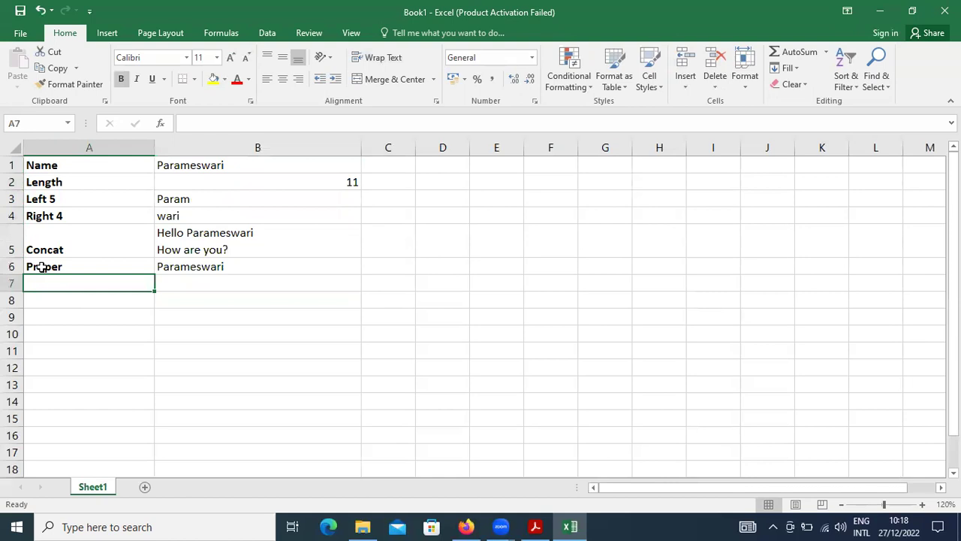
key(Up)
key(Up)
key(Up)
key(Up)
key(Up)
key(Up)
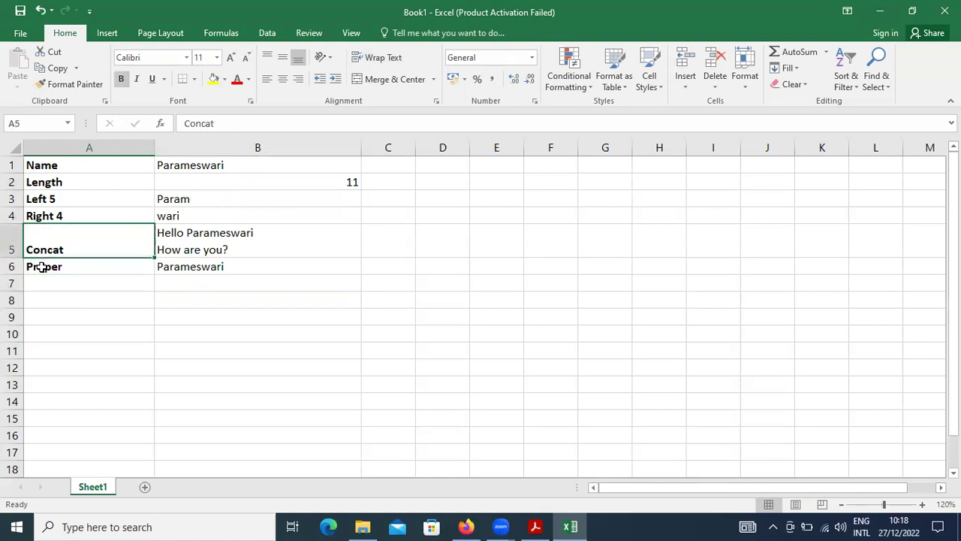
key(Right)
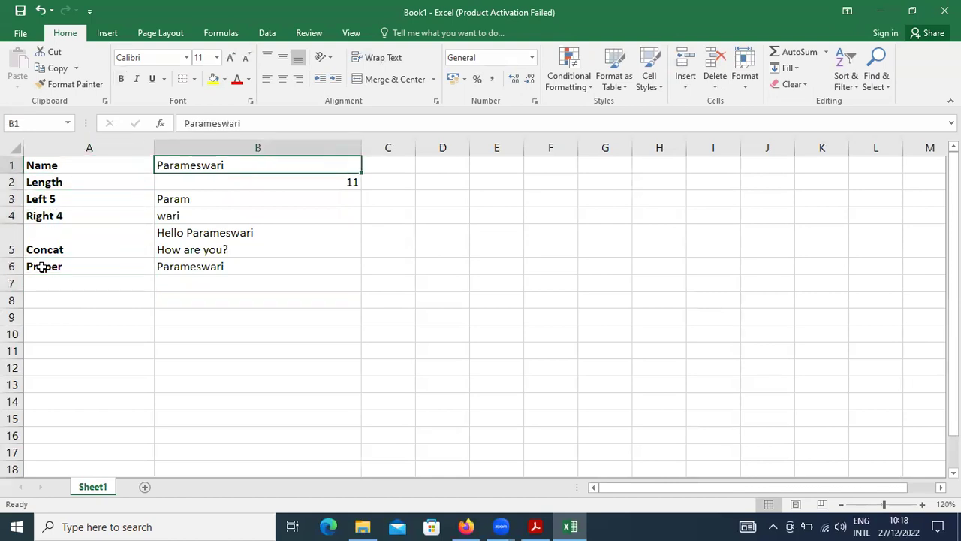
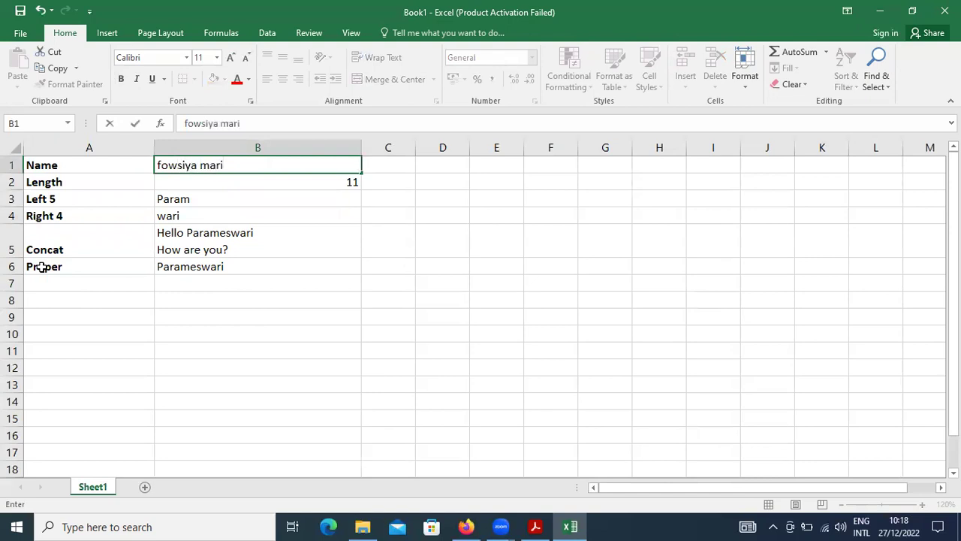
key(Return)
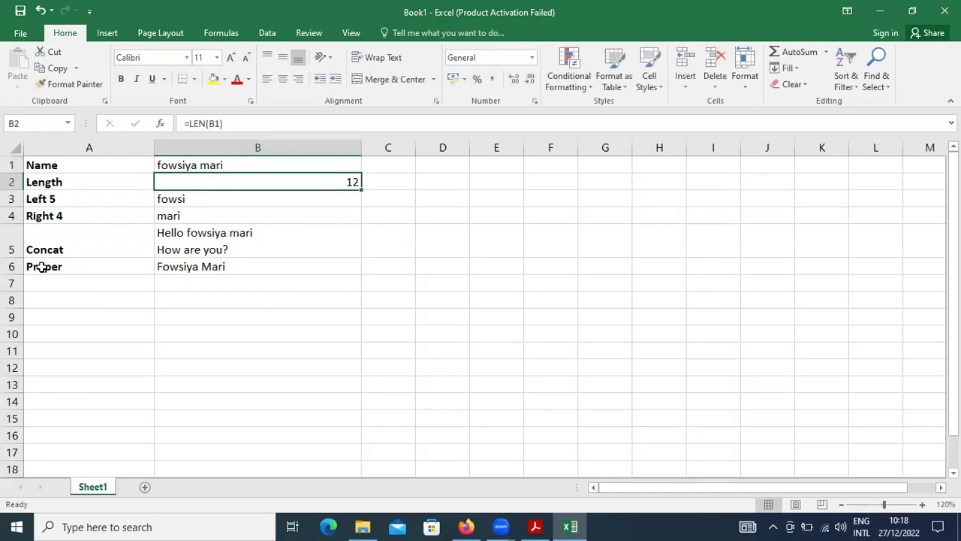
key(Down)
key(Down)
key(Down)
key(Down)
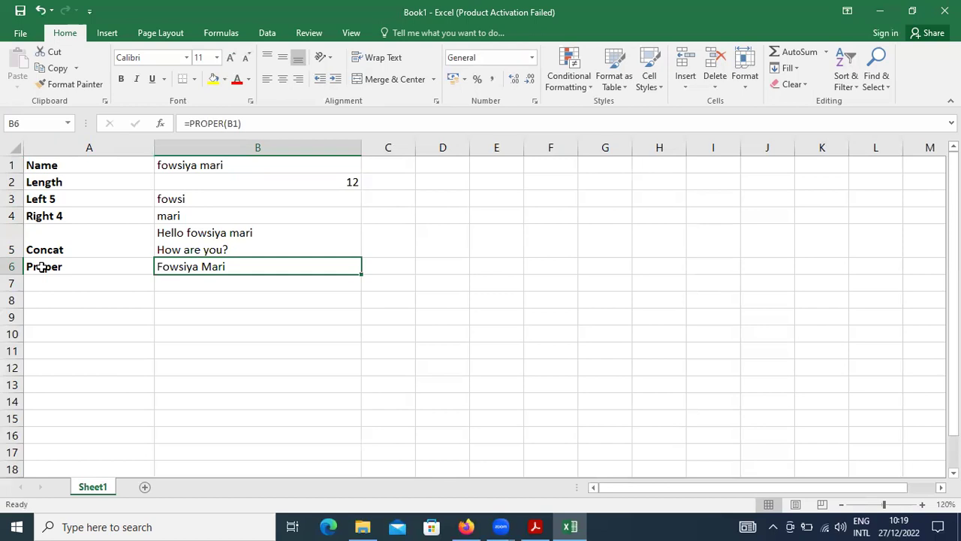
key(Up)
key(Up)
key(Up)
key(Up)
key(Up)
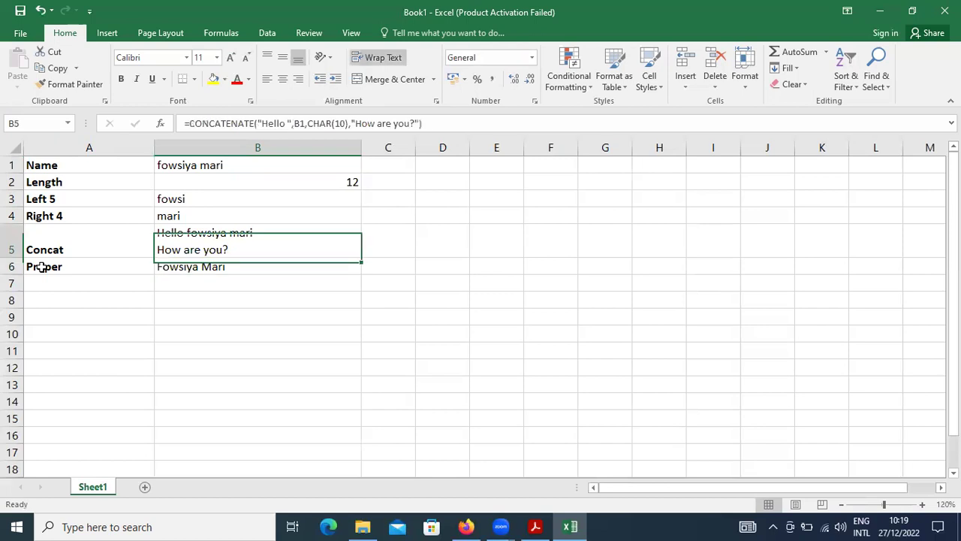
text(Par)
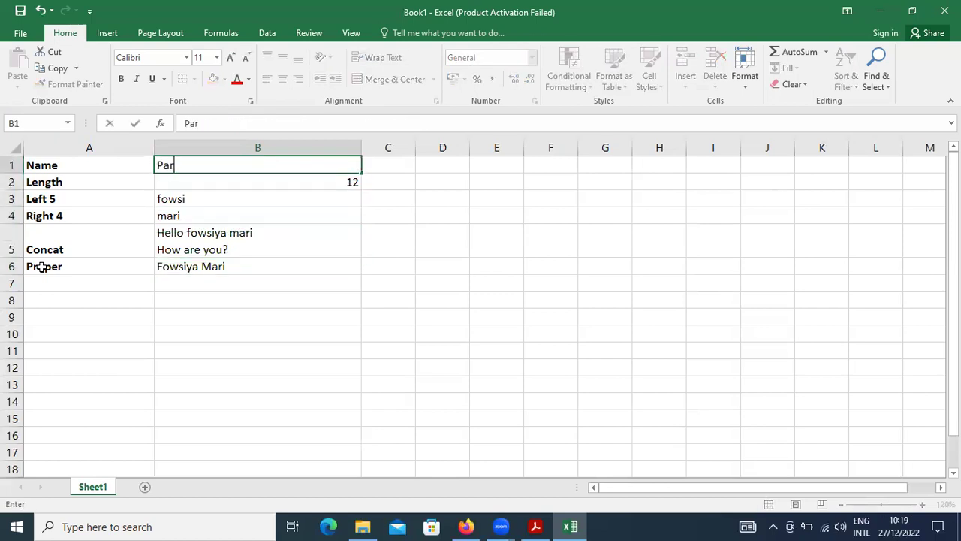
text(ameswari)
key(Return)
key(Down)
key(Down)
key(Down)
key(Down)
key(Down)
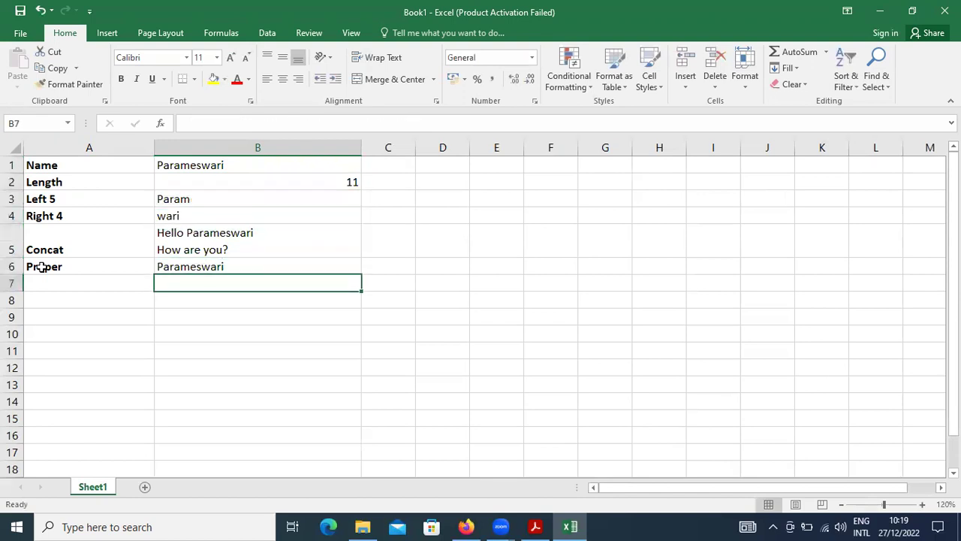
key(Left)
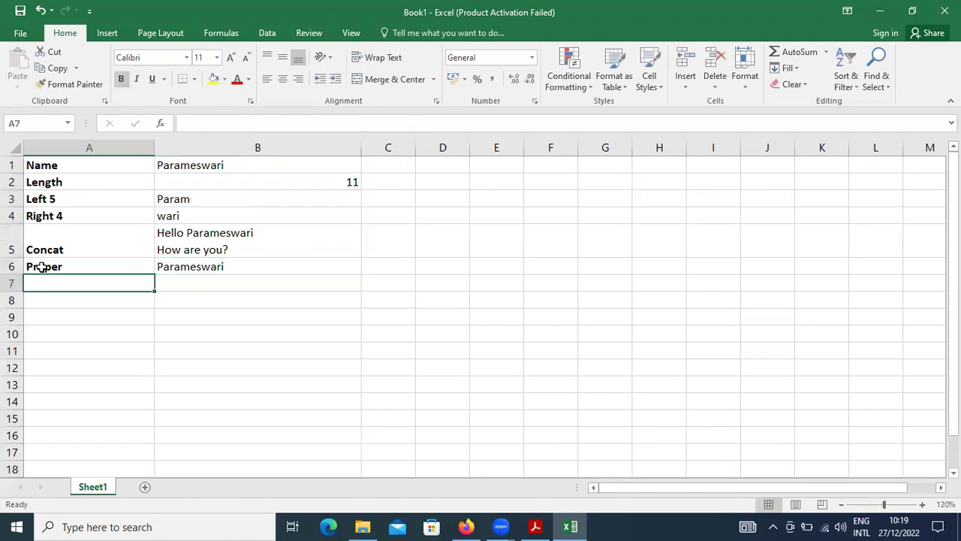
Step: Add the Upper row with =UPPER(B1) in row 7 and the Lower row with =LOWER(B1) in row 8
text(Upper)
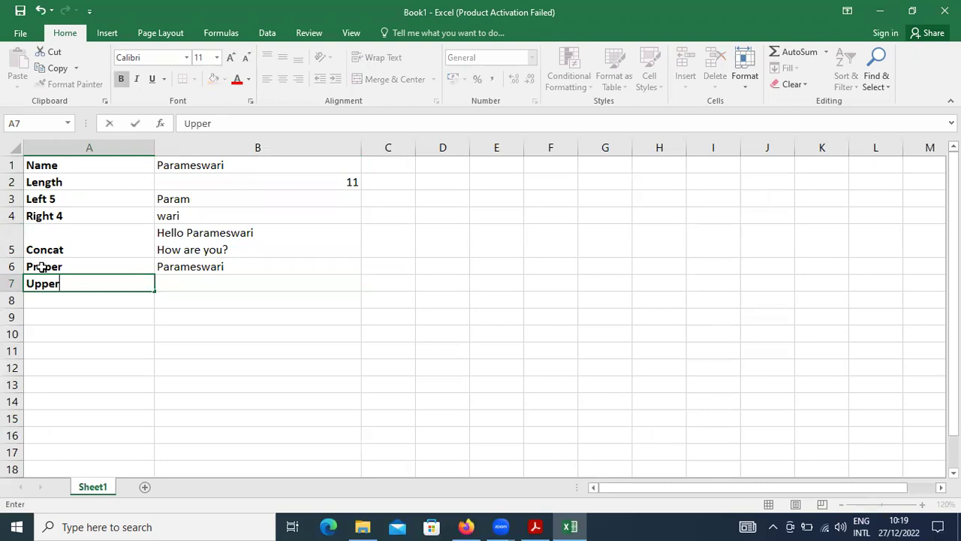
key(Tab)
text(=upper)
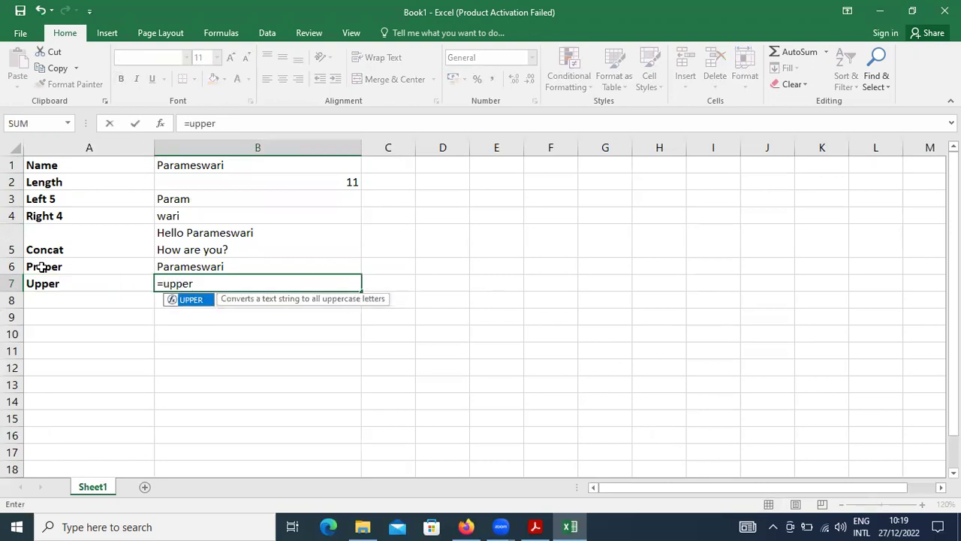
text((b1))
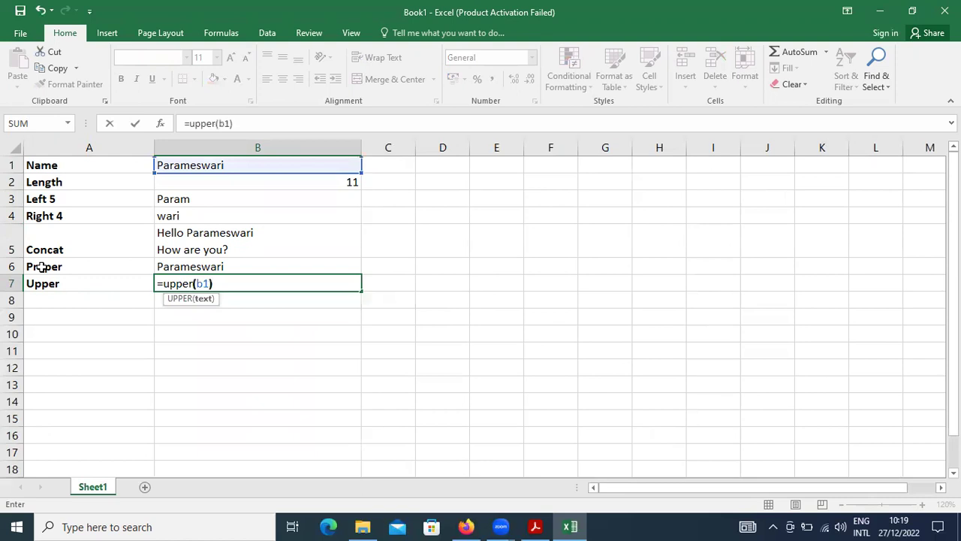
key(Return)
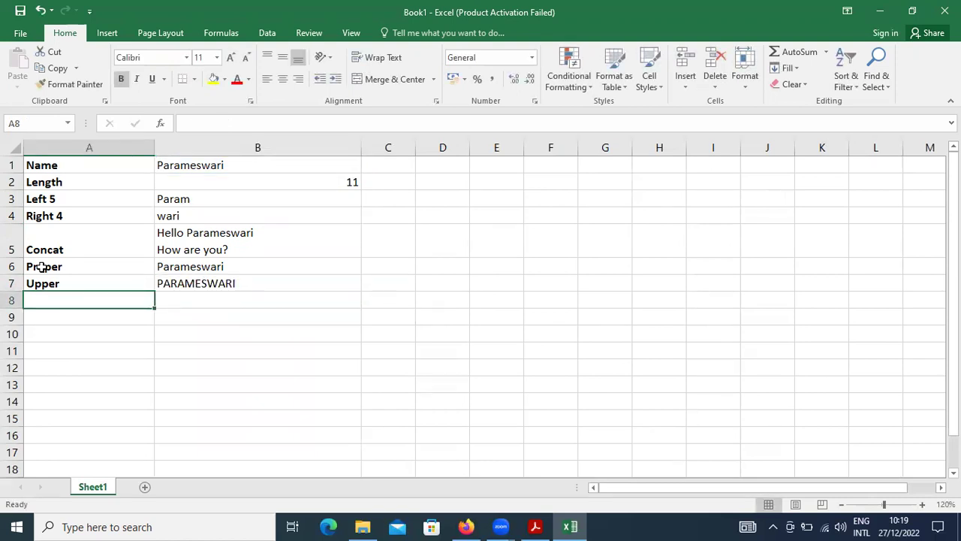
text(Lower)
key(Tab)
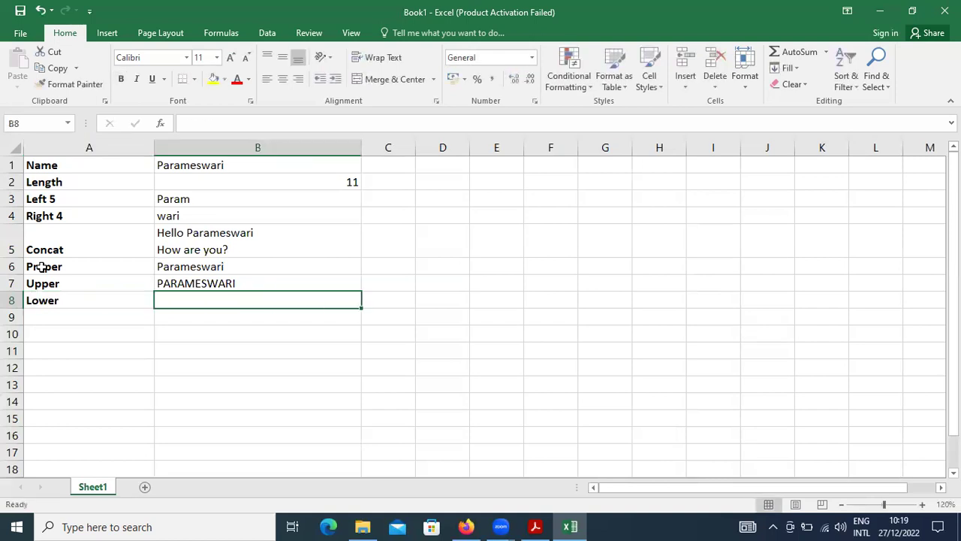
text(=lower)
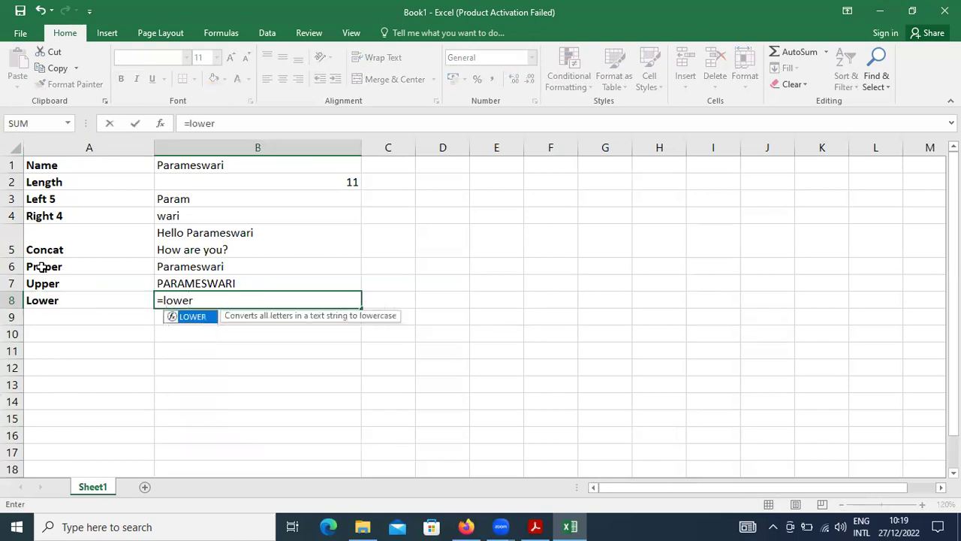
text(()
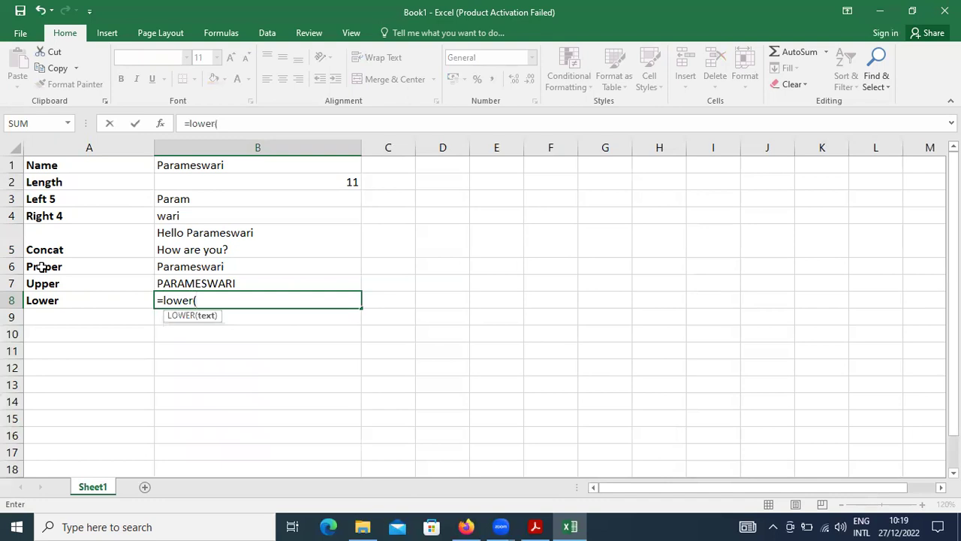
text(b1))
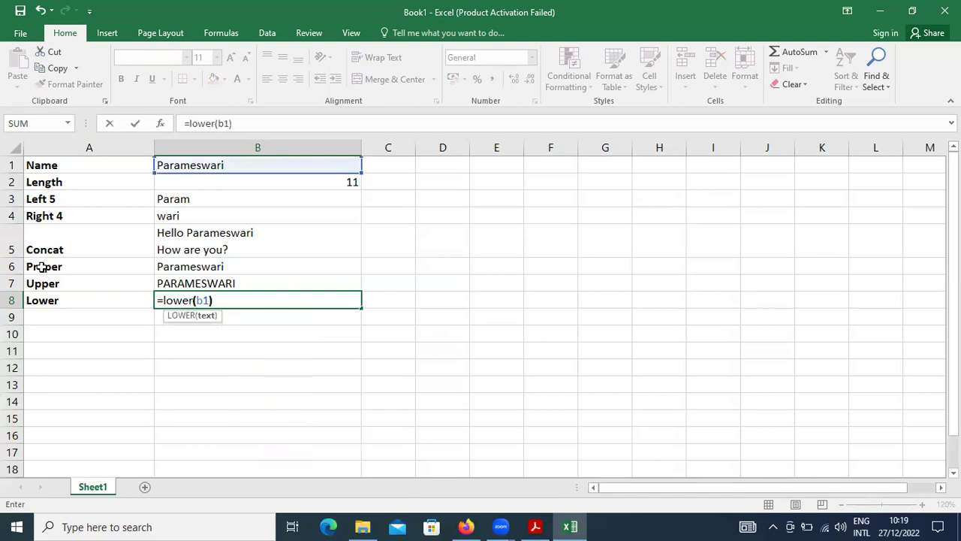
key(Return)
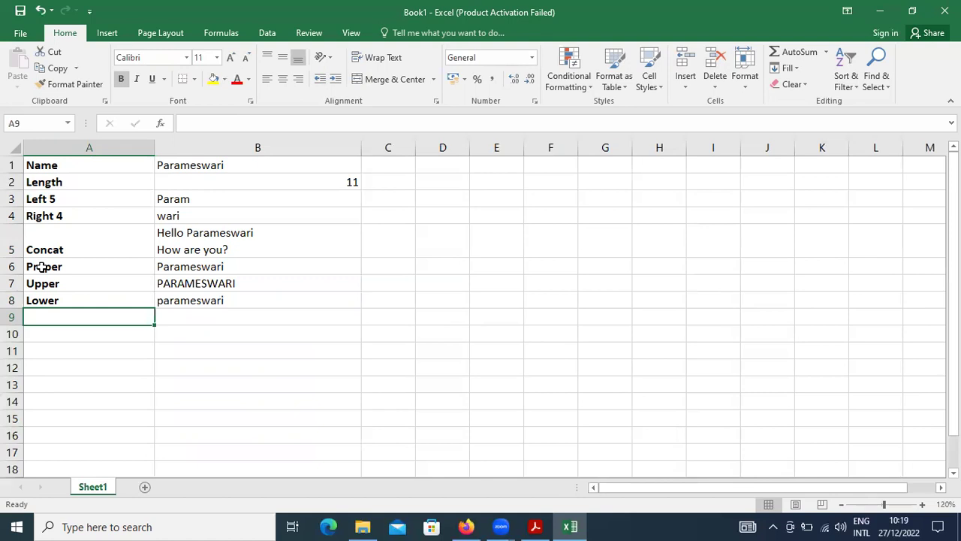
key(Right)
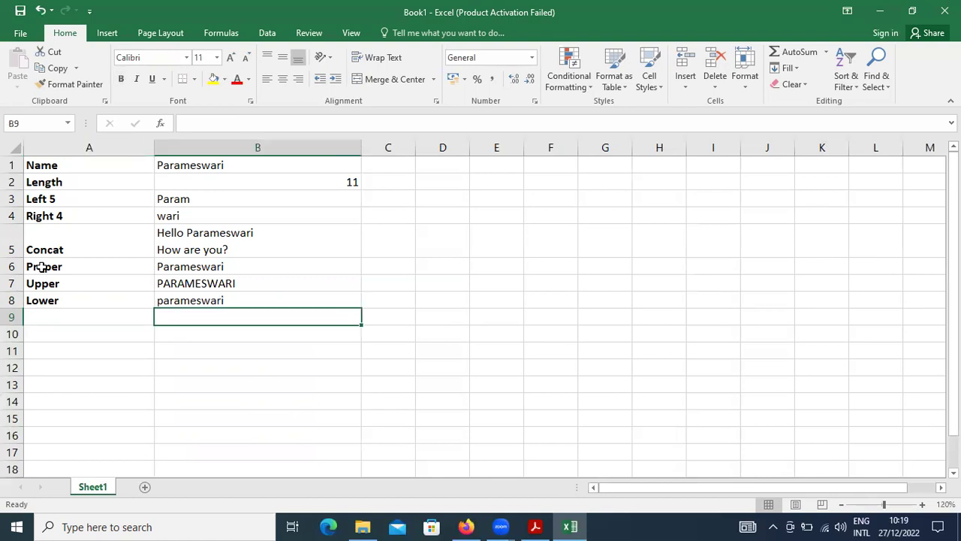
Step: Enter =MID(B1,4,4) in B9 to extract four characters starting at the fourth
text(=mi)
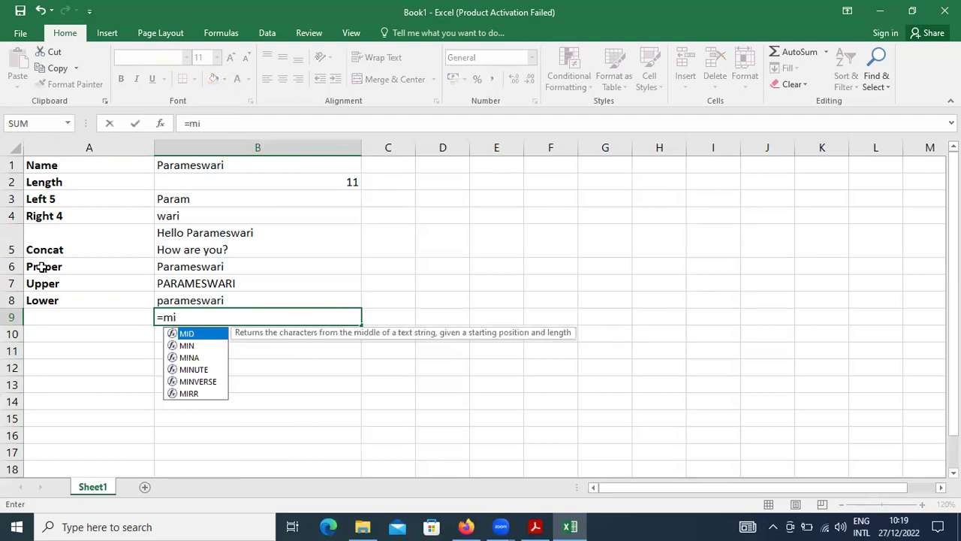
text(d)
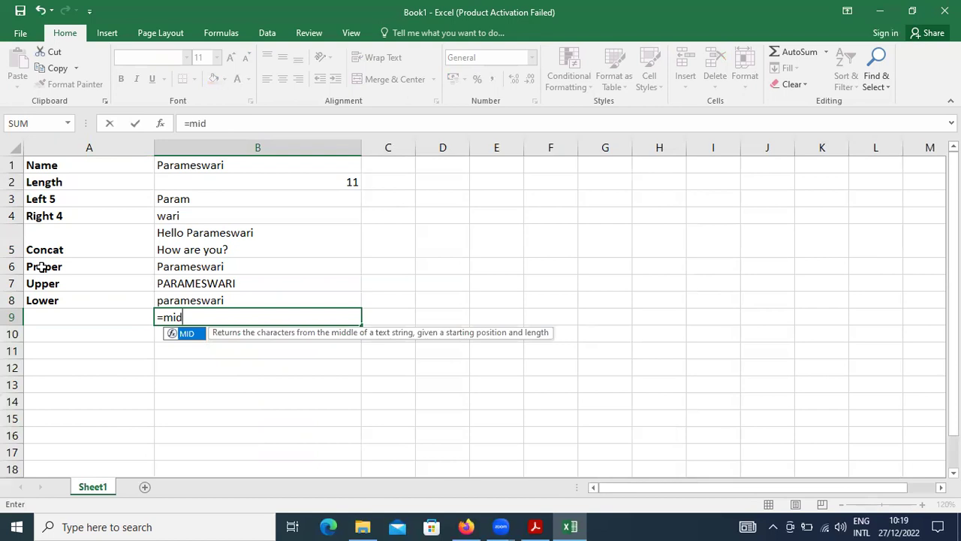
text(()
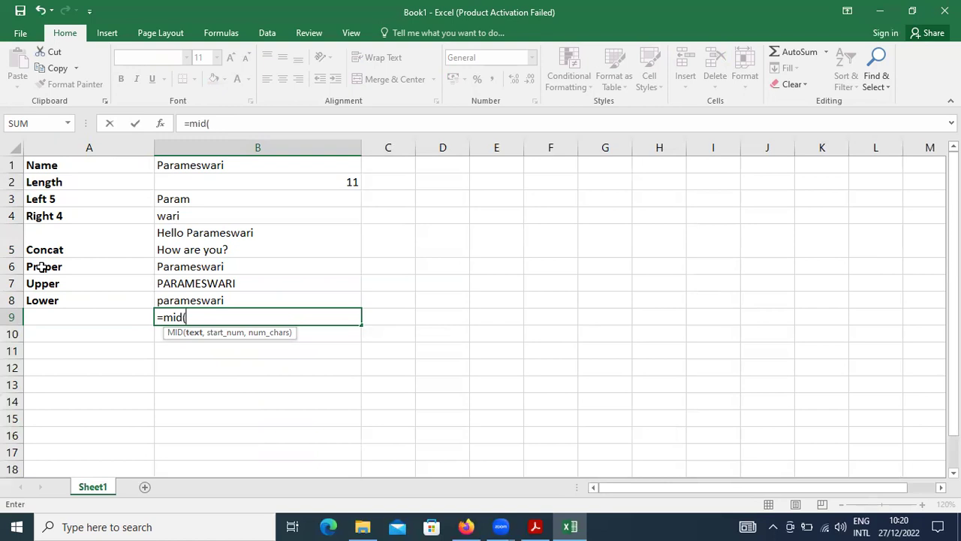
text(b1)
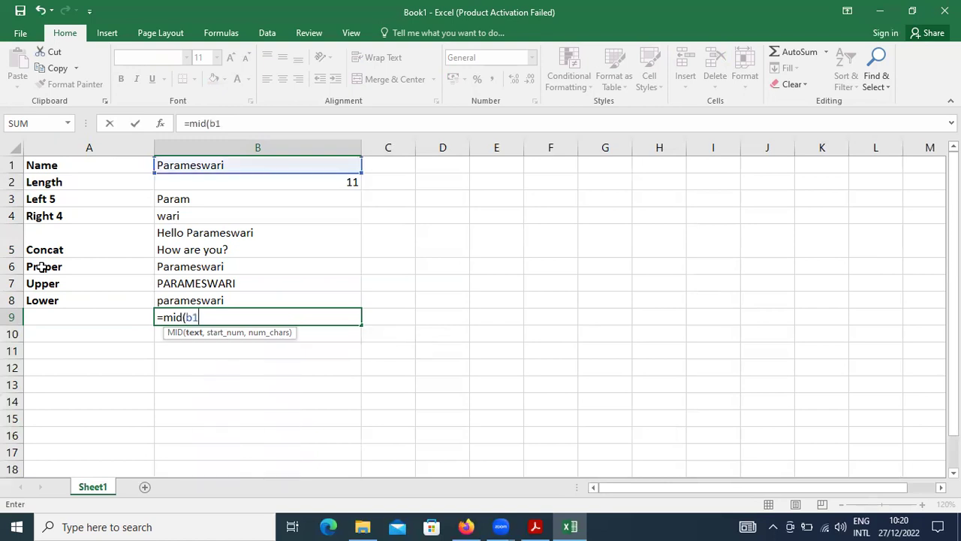
text(,)
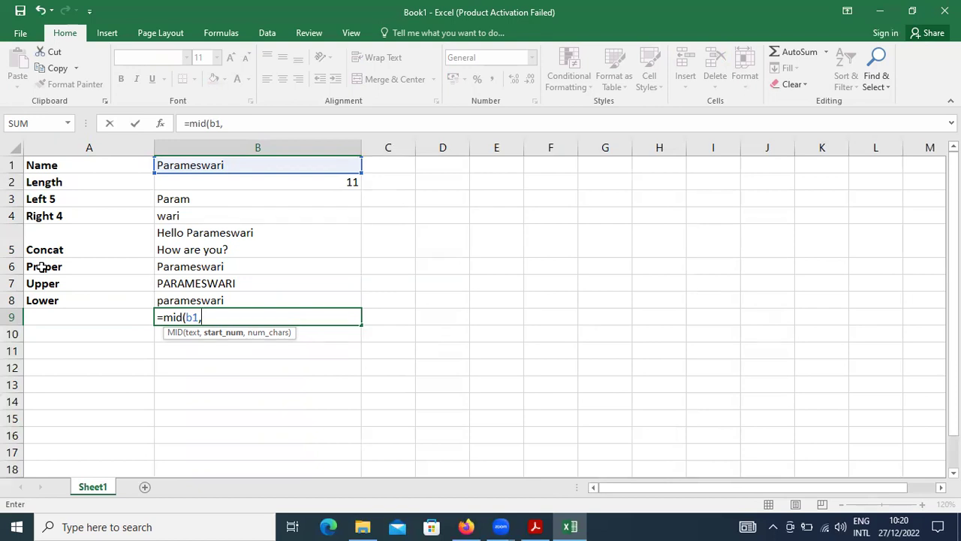
text(4,)
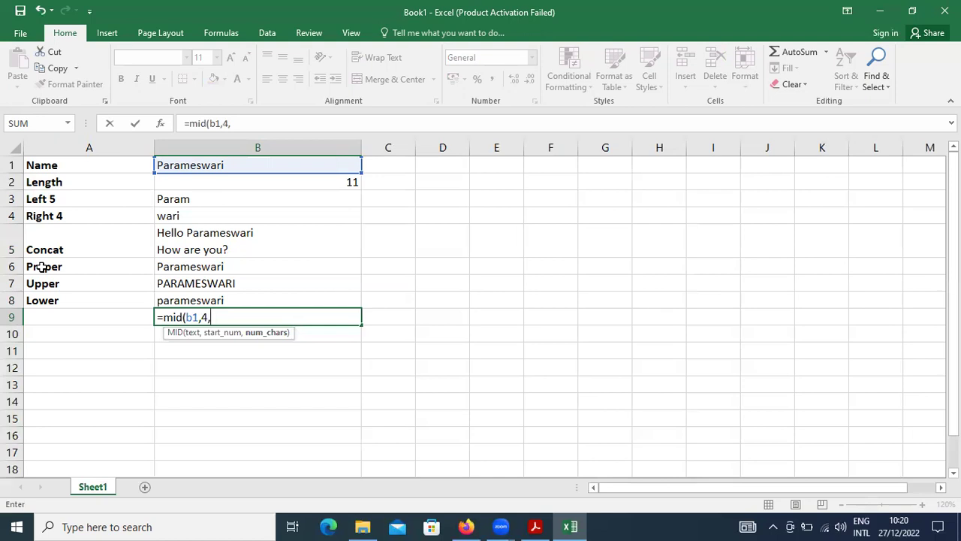
text(4))
key(Return)
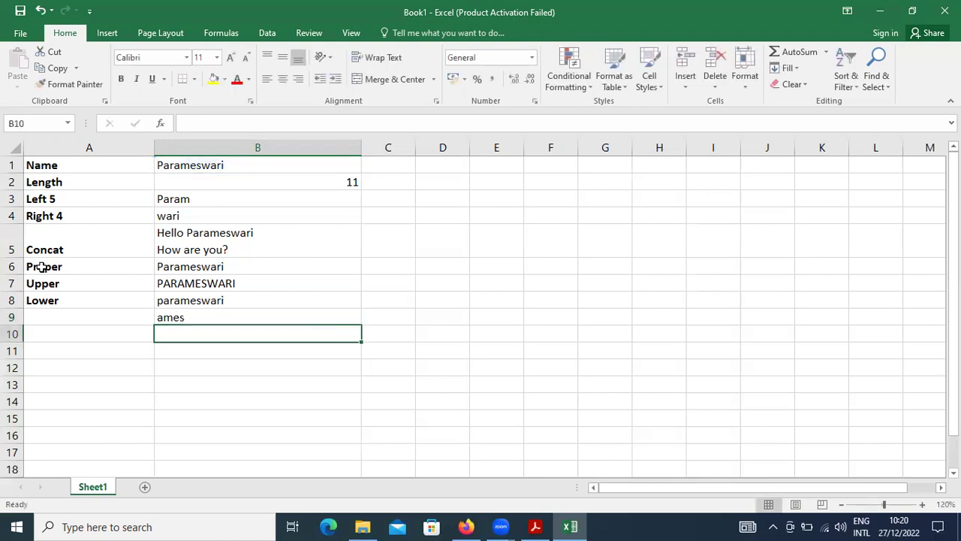
key(Up)
key(Left)
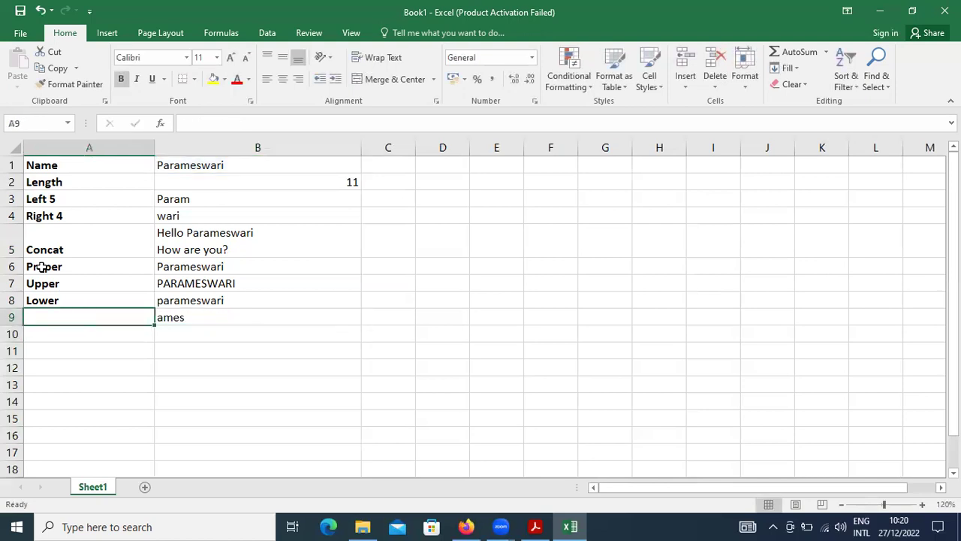
Step: Label A9 'Mid' and rewrite B9's formula as =MID(B1,9,3)
text(Mid)
key(Right)
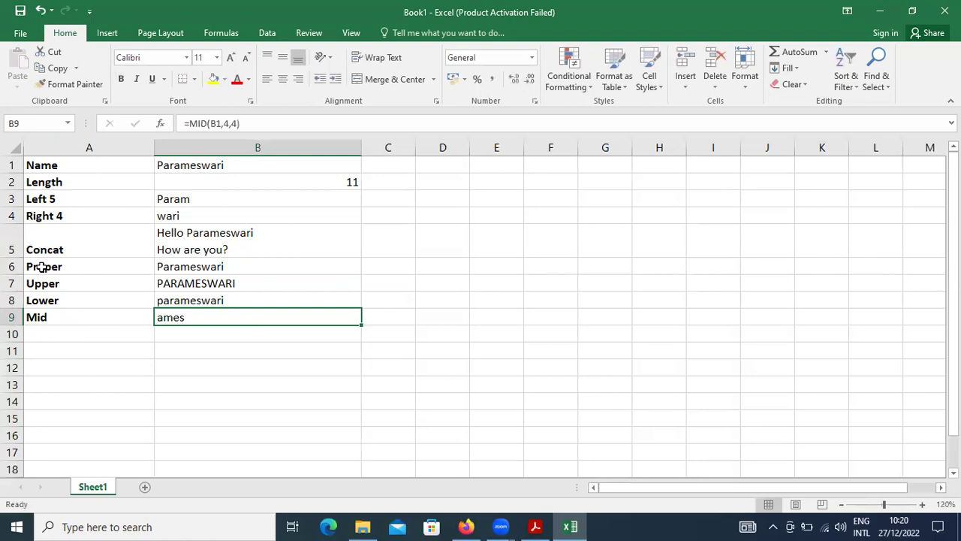
key(BackSpace)
text(=mid()
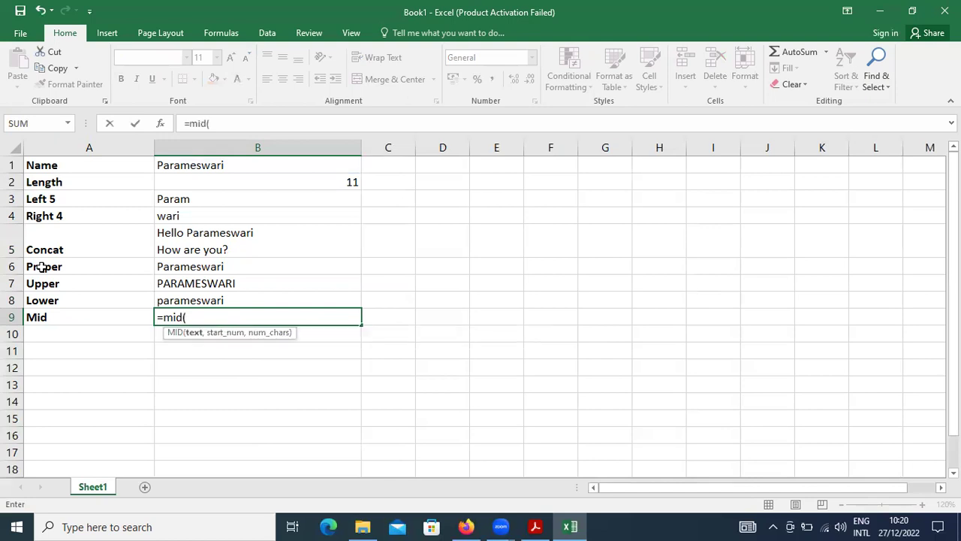
text(b1,)
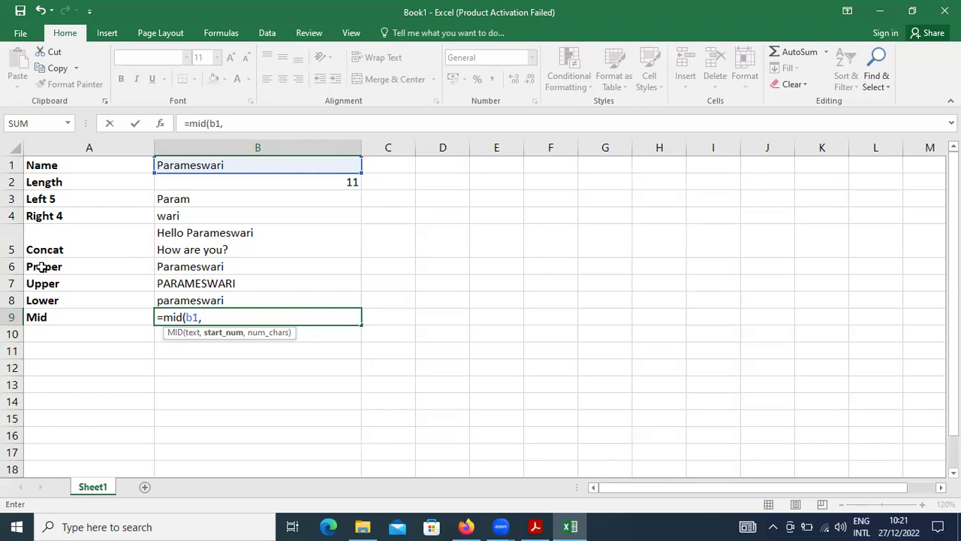
text(9,3))
key(Return)
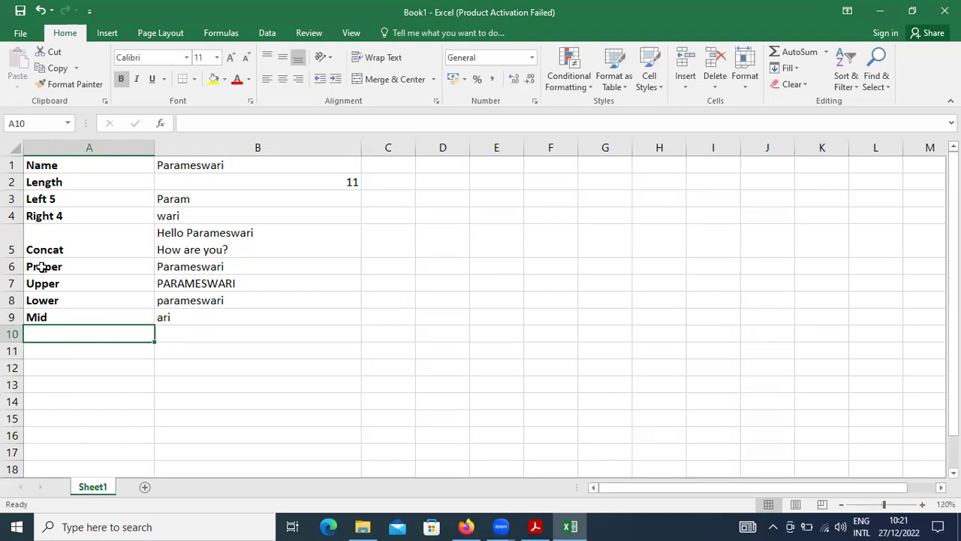
Step: Select the whole table range A1:B9
key(Up)
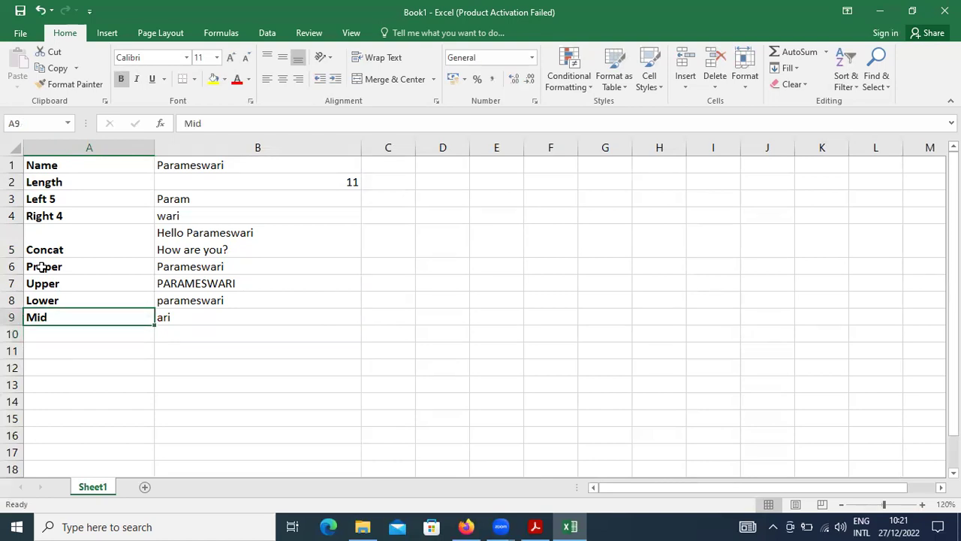
key(shift+Right)
key(shift+Up)
key(shift+Up)
key(shift+Up)
key(shift+Up)
key(shift+Up)
key(shift+Up)
key(shift+Up)
key(shift+Up)
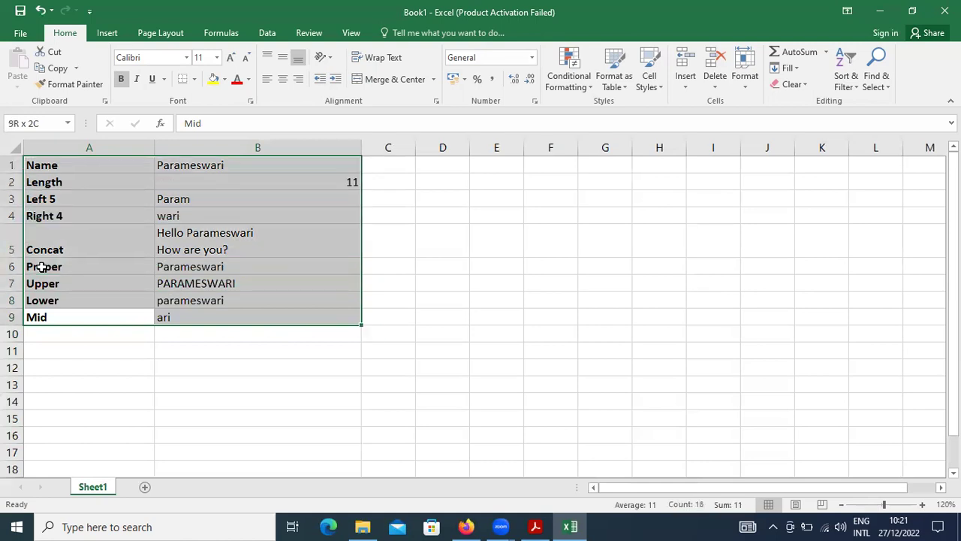
Step: Apply All Borders to every cell of the A1:B9 table
click(194, 80)
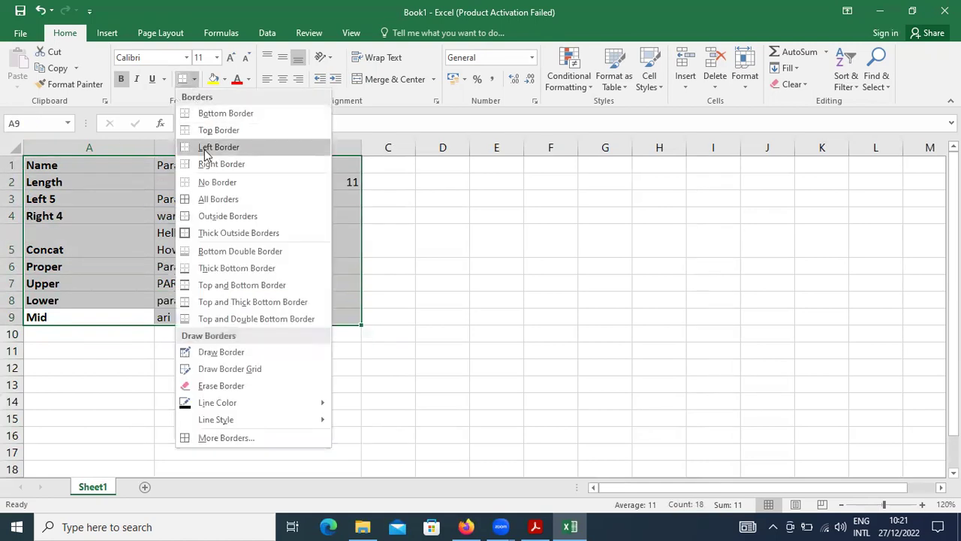
click(205, 199)
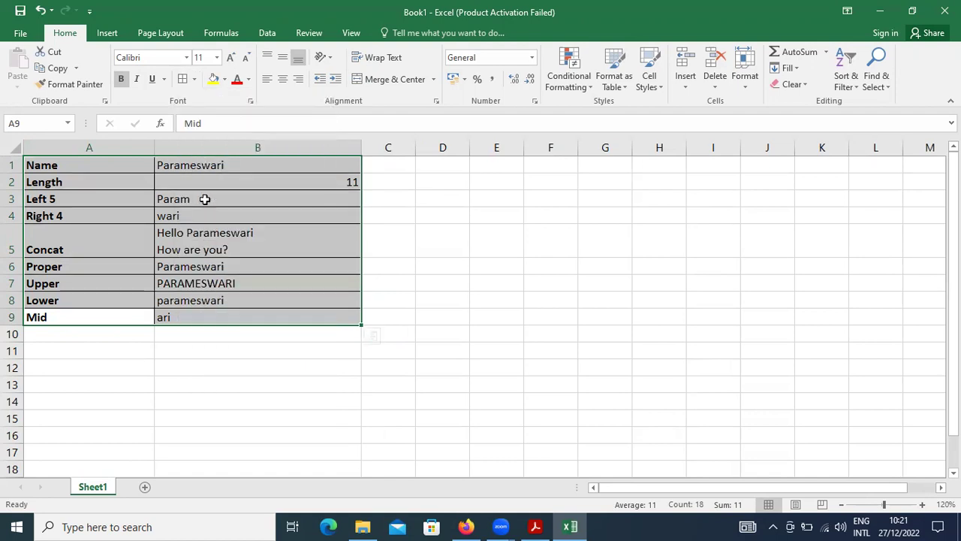
click(259, 300)
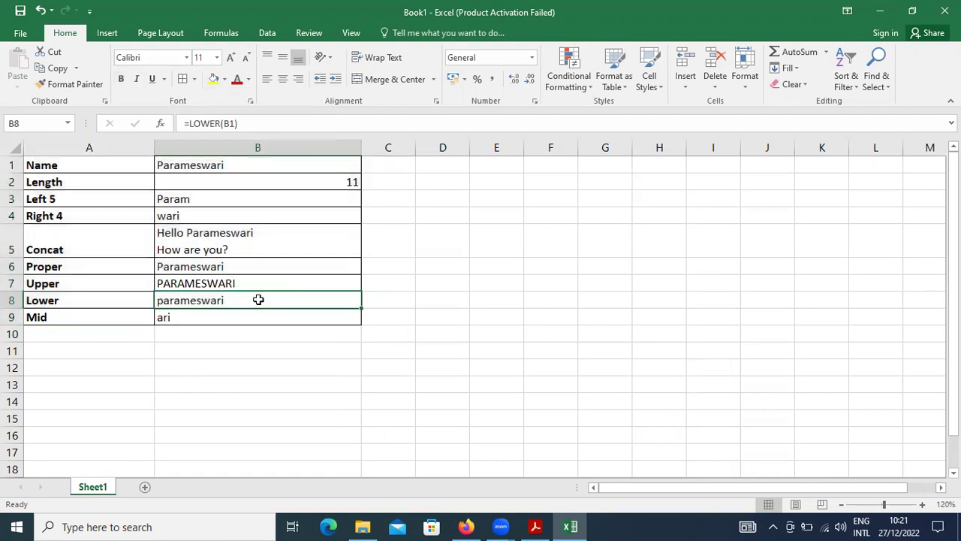
Step: In Page Setup, set Landscape orientation and centre the page horizontally
key(alt)
key(p)
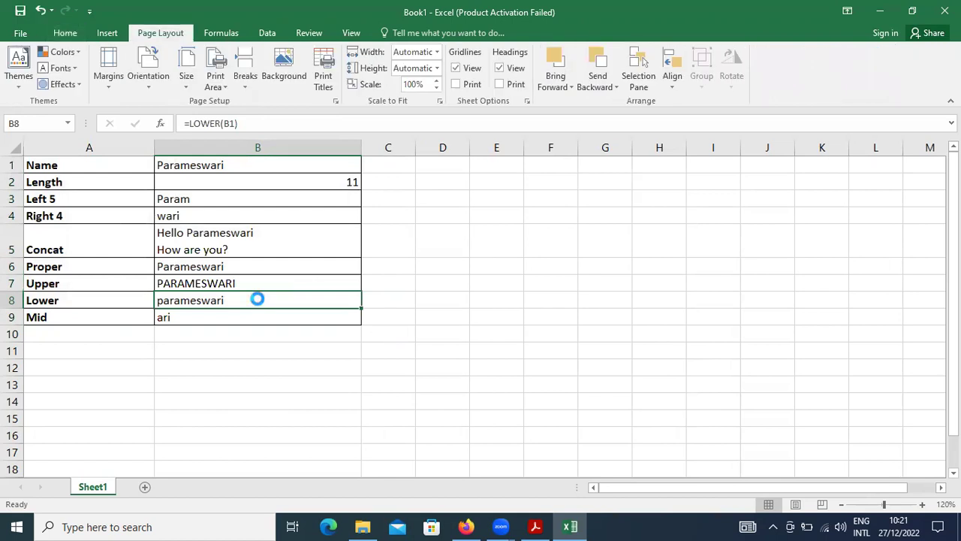
key(s)
key(p)
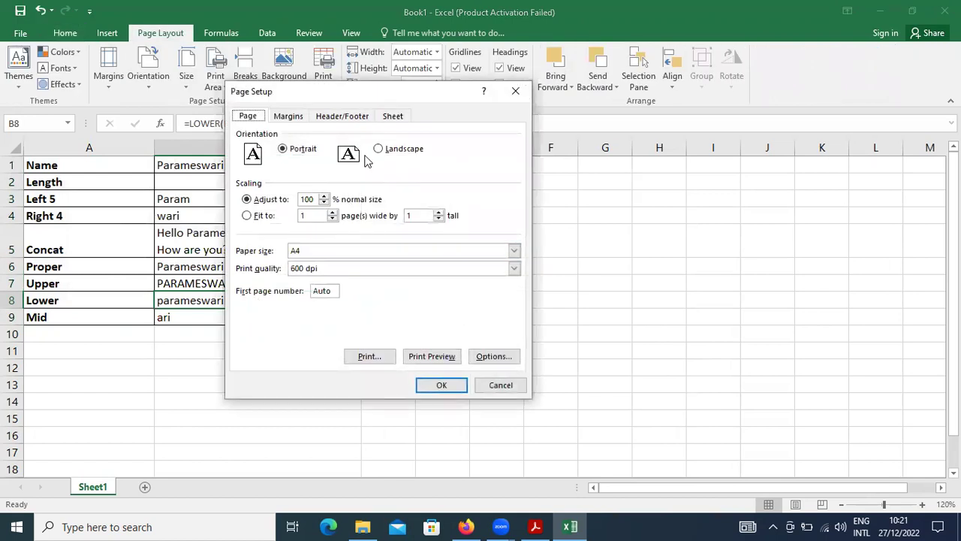
click(378, 149)
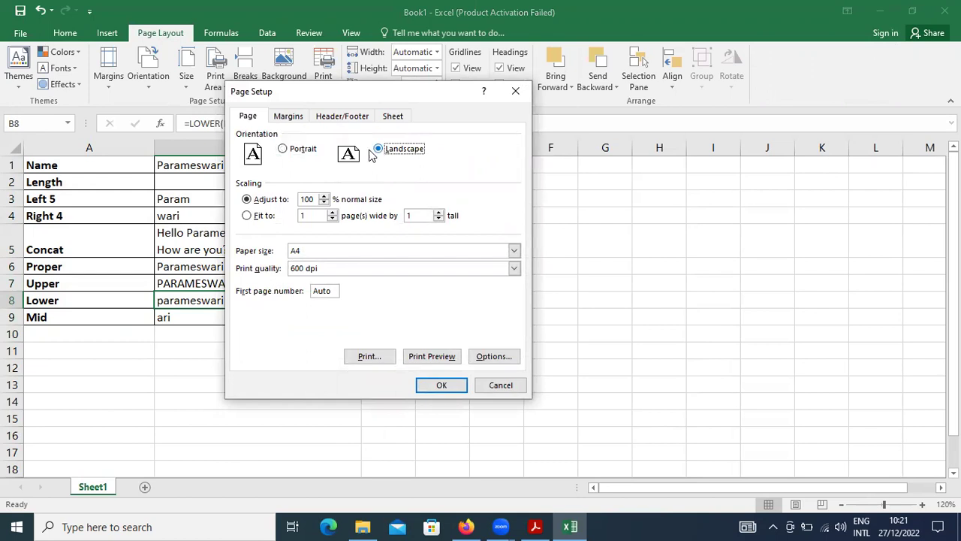
click(295, 121)
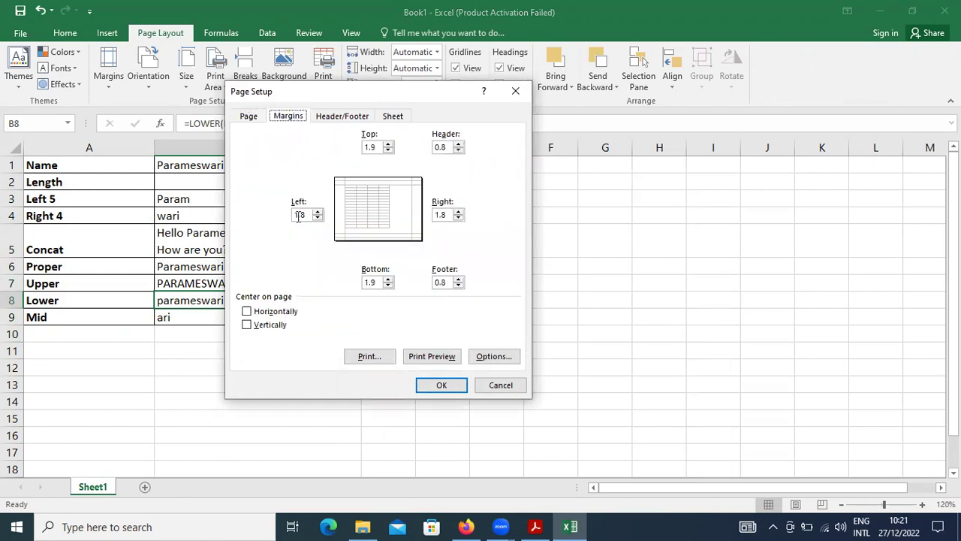
click(274, 314)
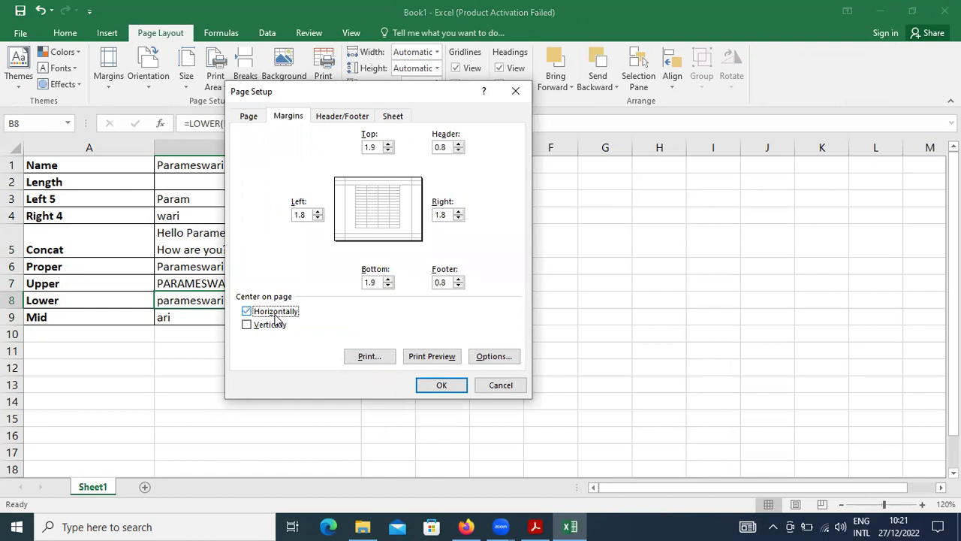
click(339, 116)
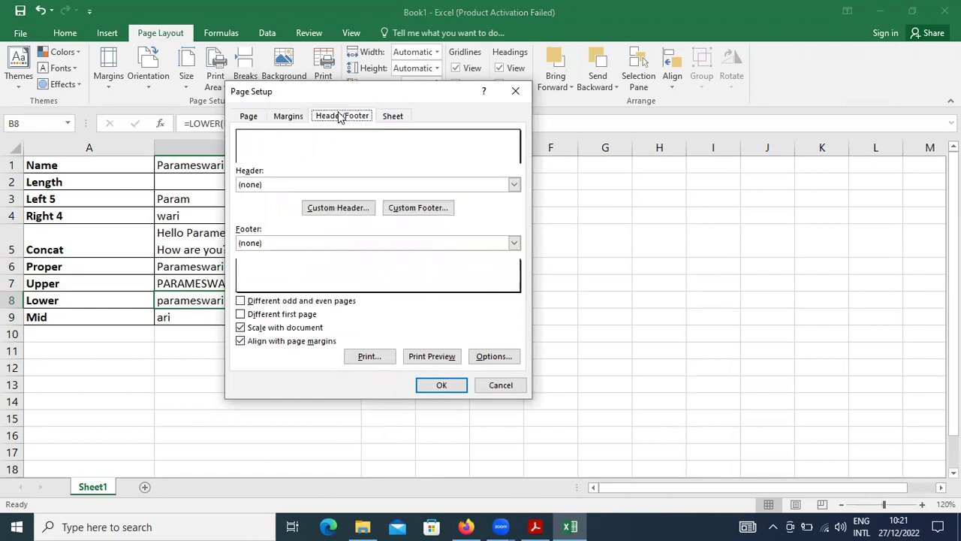
click(319, 207)
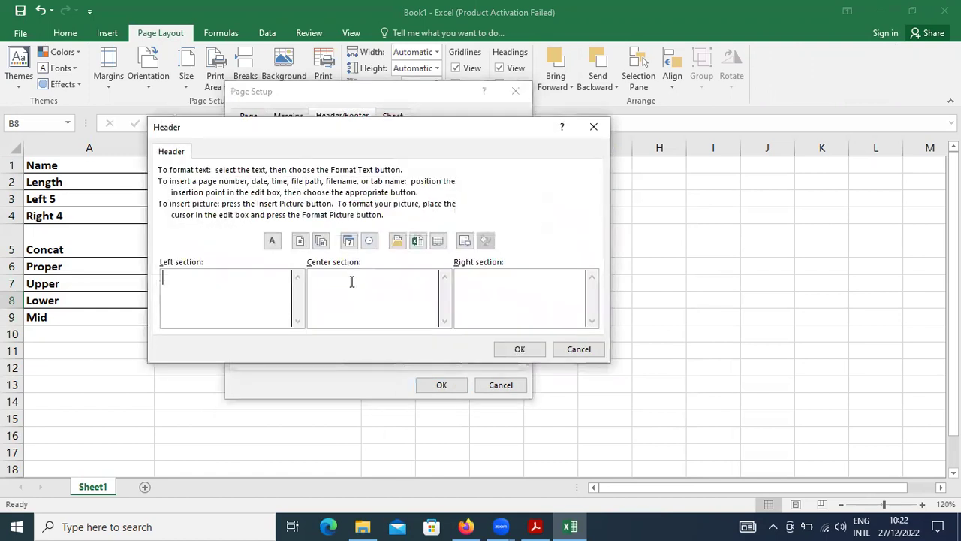
Step: Add a centred bold 14-point header '(81) Text functions in MS Excel'
click(356, 288)
text(()
text(1) Text fun)
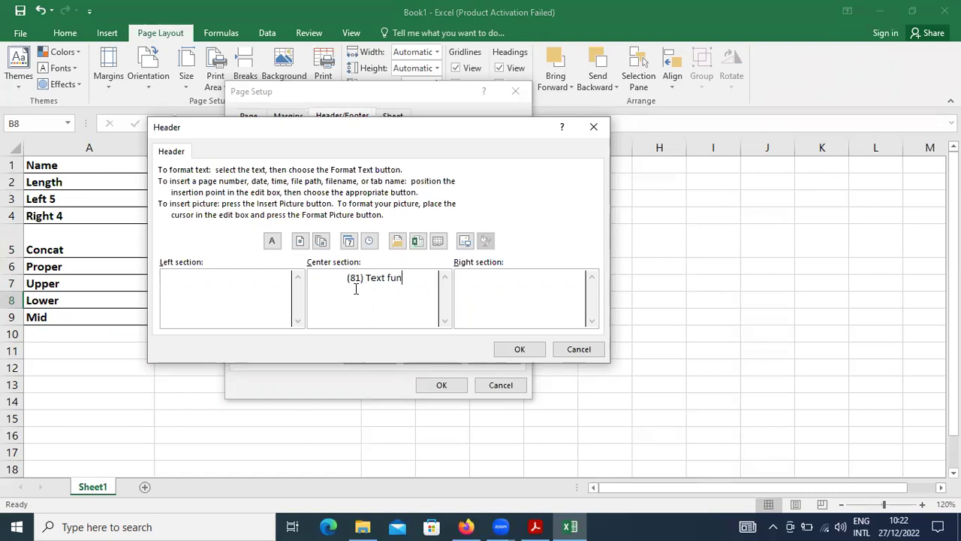
text(ctions in MS Excel)
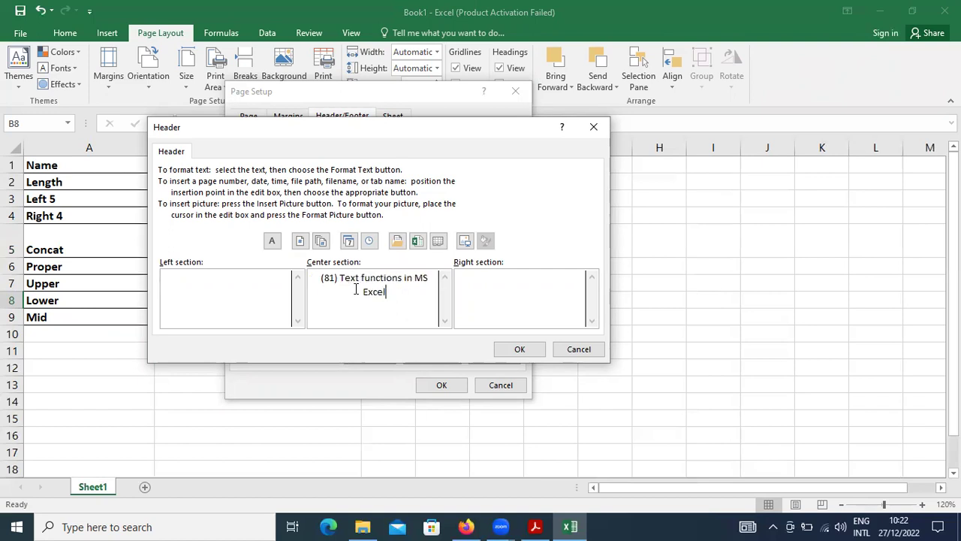
key(shift+Up)
key(shift+Left)
key(shift+Left)
key(shift+Left)
key(shift+Left)
key(shift+Left)
key(shift+Left)
key(shift+Left)
key(shift+Left)
key(shift+Left)
key(shift+Left)
key(shift+Left)
key(shift+Left)
key(shift+Left)
key(shift+Left)
key(shift+Left)
key(shift+Left)
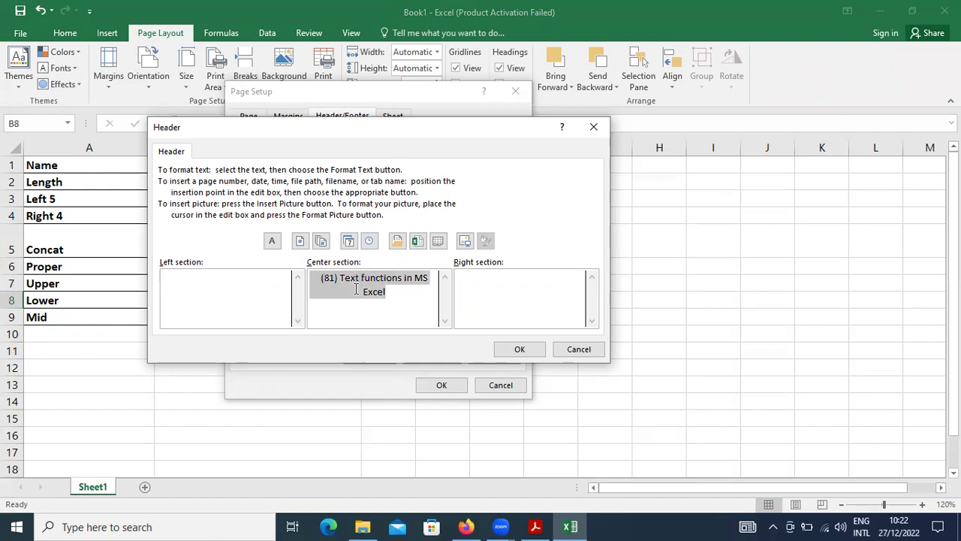
click(272, 240)
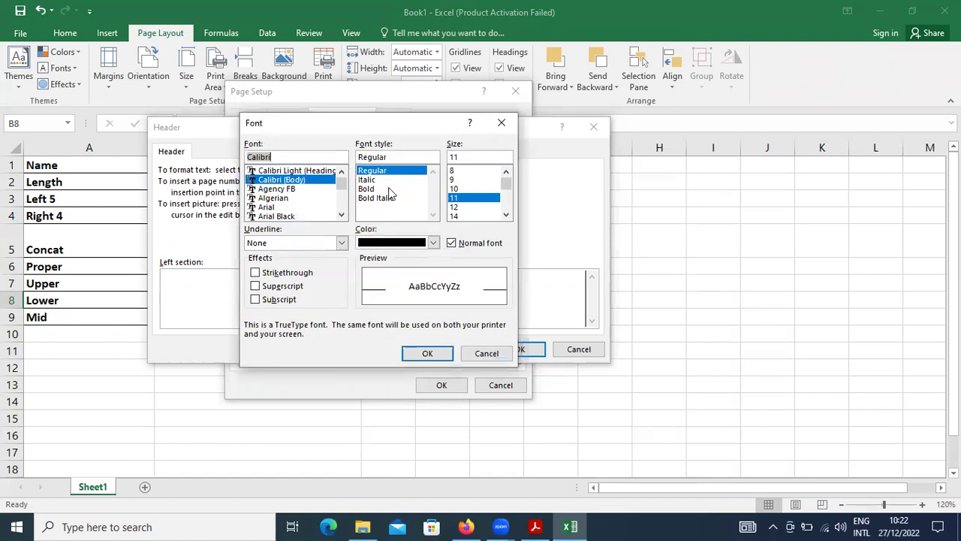
click(389, 189)
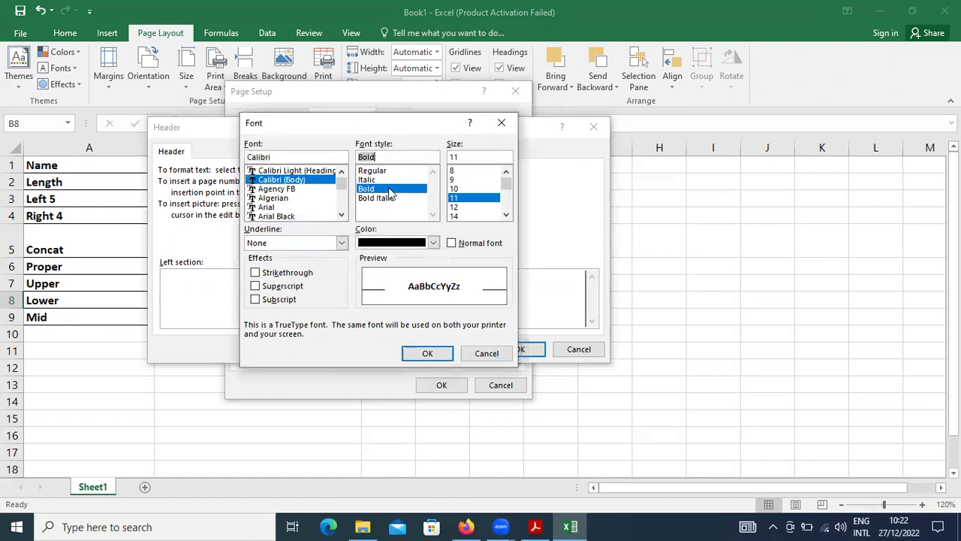
click(471, 215)
click(427, 352)
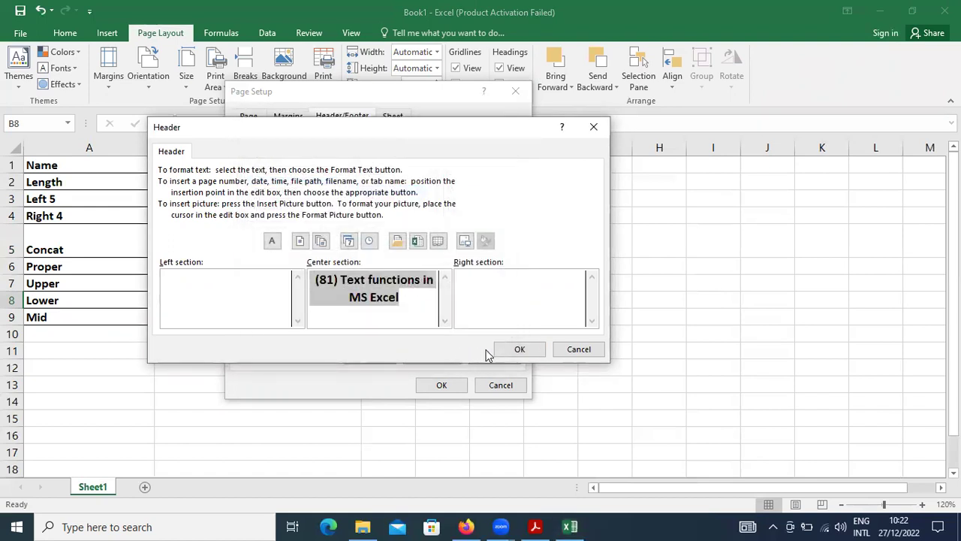
click(518, 349)
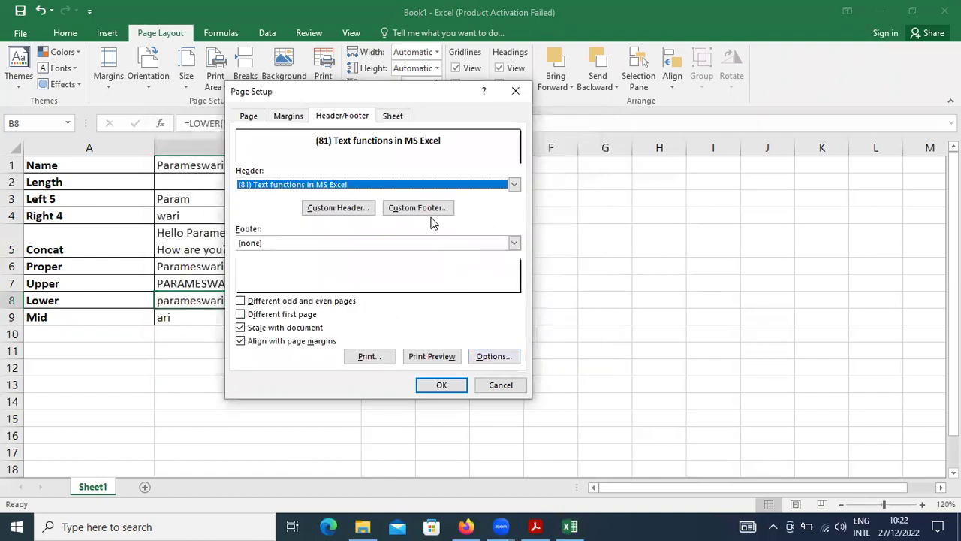
Step: Add a footer with the page number centred and -COPA on the right, then preview
click(432, 215)
click(385, 282)
click(300, 240)
click(532, 285)
text(-COPA)
click(508, 348)
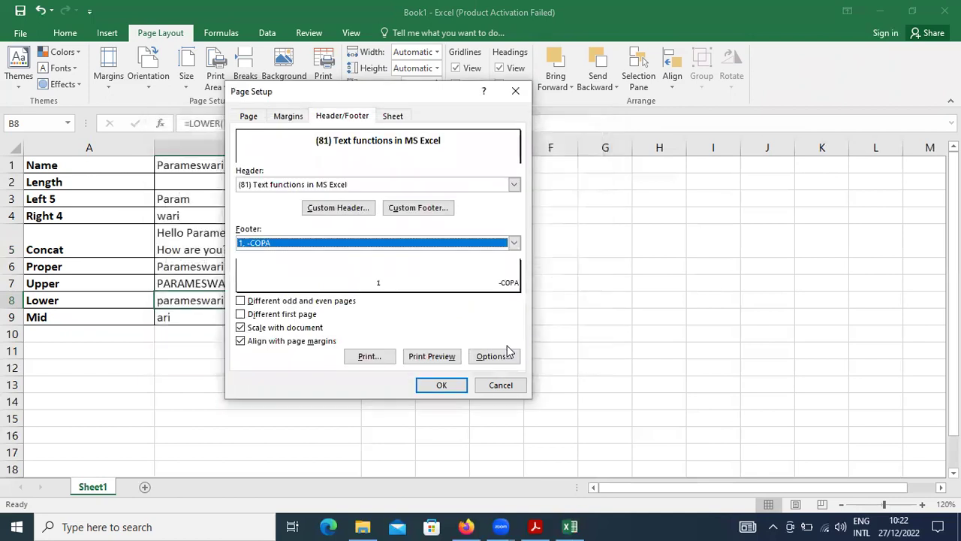
click(418, 361)
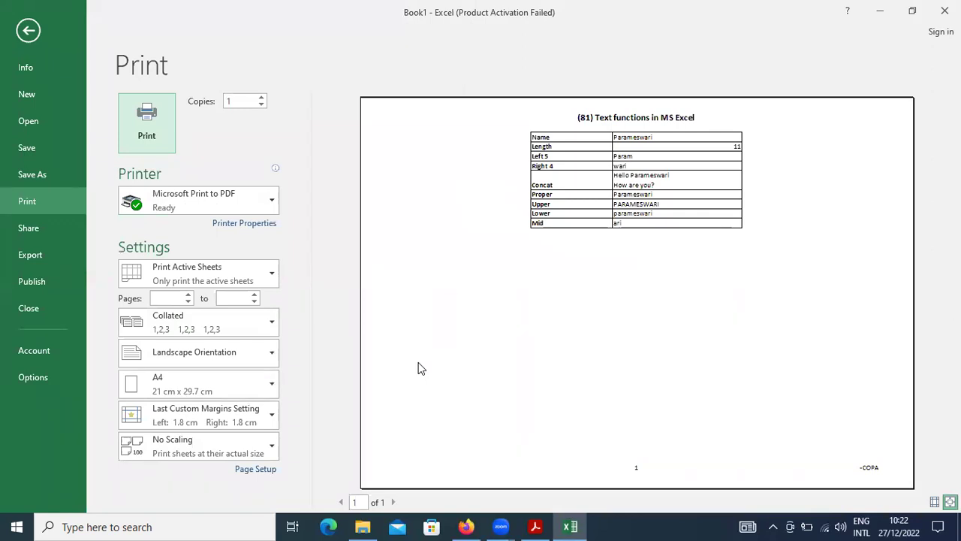
Step: Close the preview, turn on Show Formulas, and preview the printout showing formulas
key(Escape)
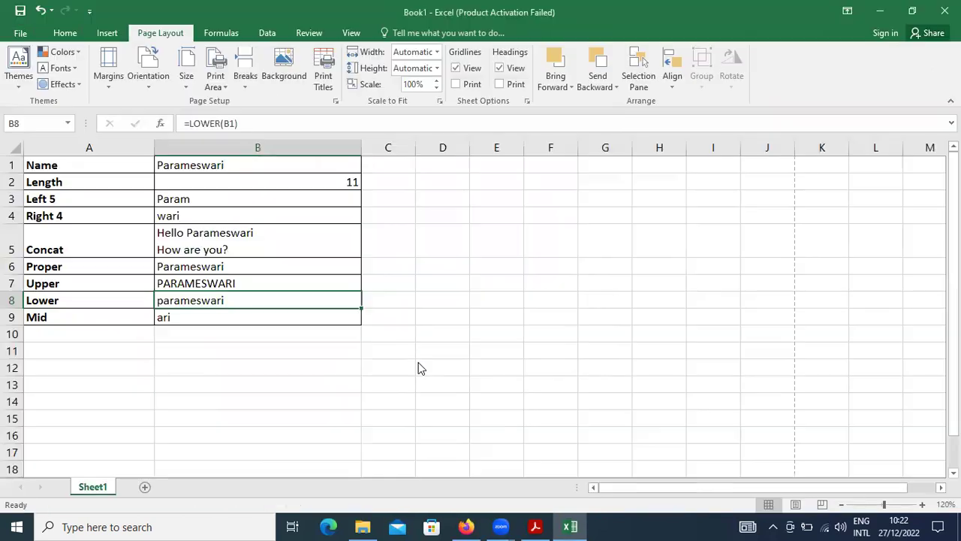
click(220, 33)
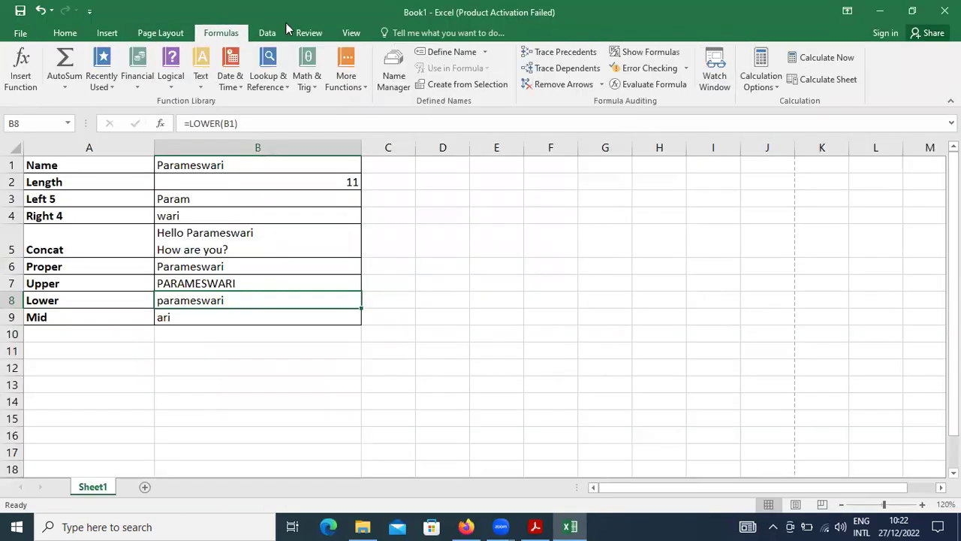
click(650, 52)
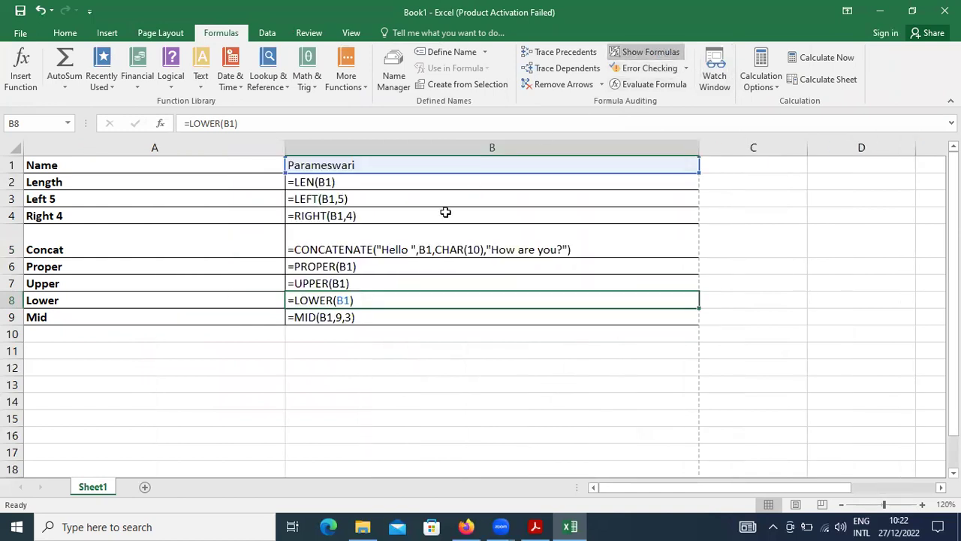
key(ctrl+p)
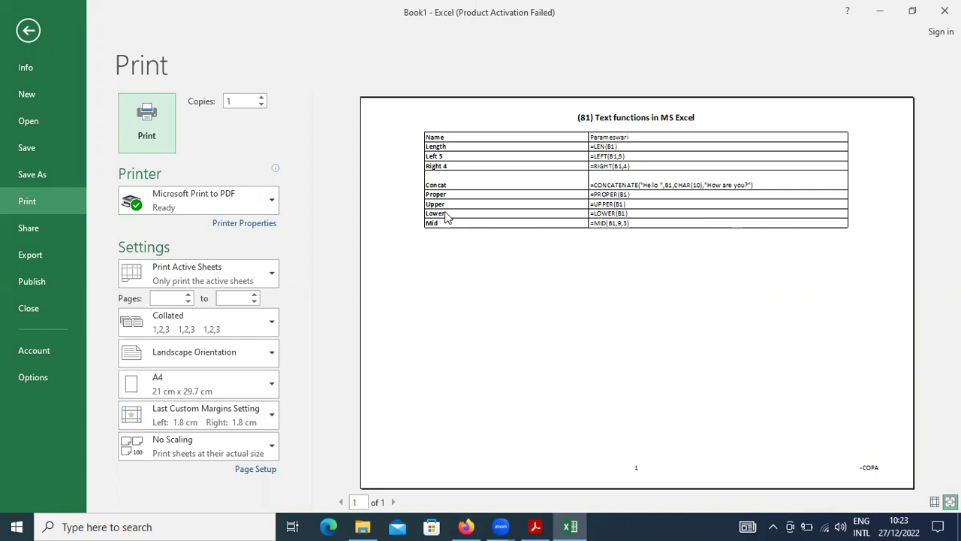
Step: Leave print preview and return to the worksheet showing the text-function formulas
key(Escape)
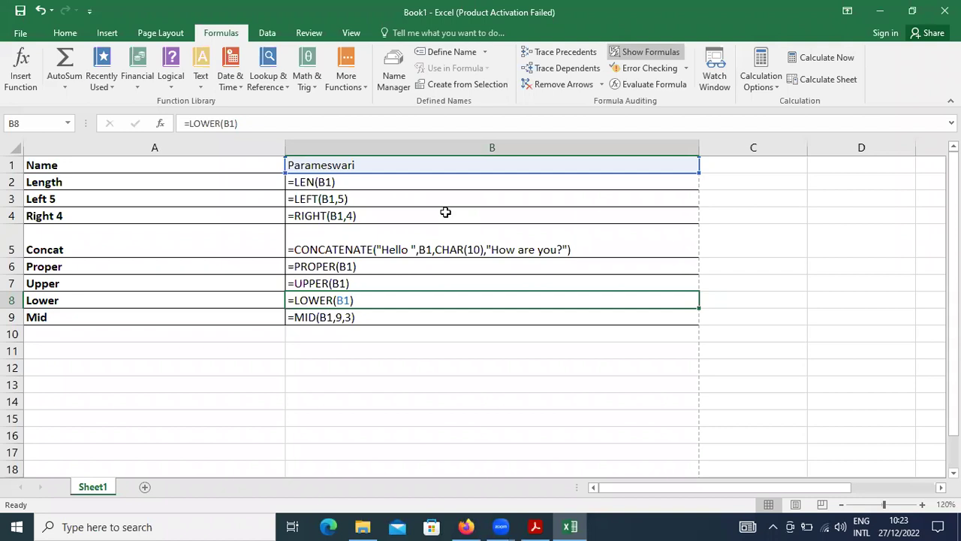
Step: Review exercises (81) and (82) in excel-2.pdf, then close Acrobat Reader to return to Excel
key(alt+Tab)
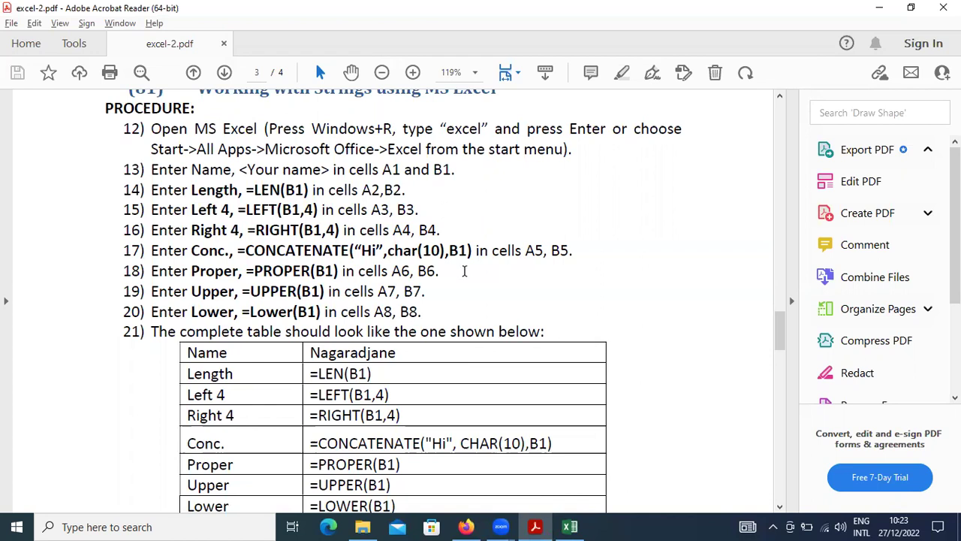
scroll(464, 280, down, 6)
scroll(465, 280, down, 1)
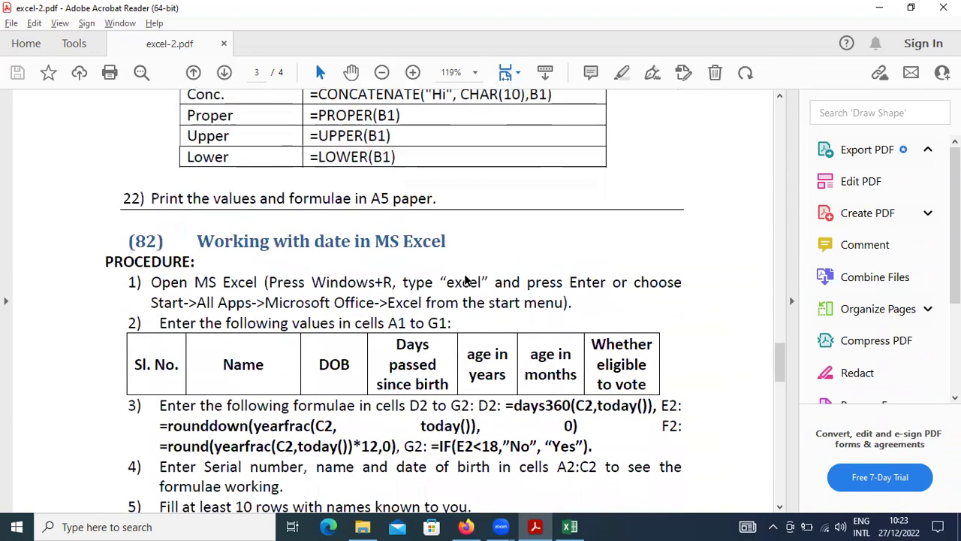
scroll(464, 280, down, 1)
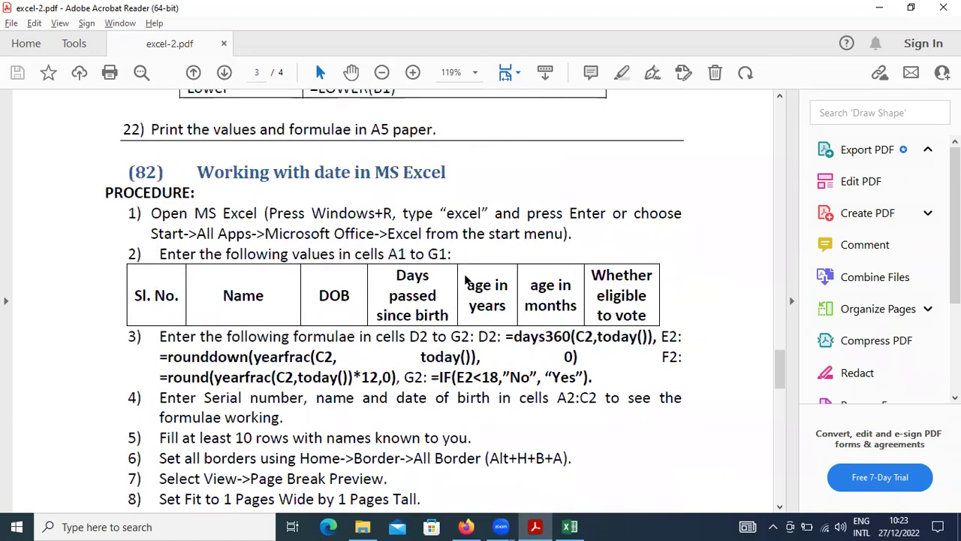
scroll(464, 280, down, 2)
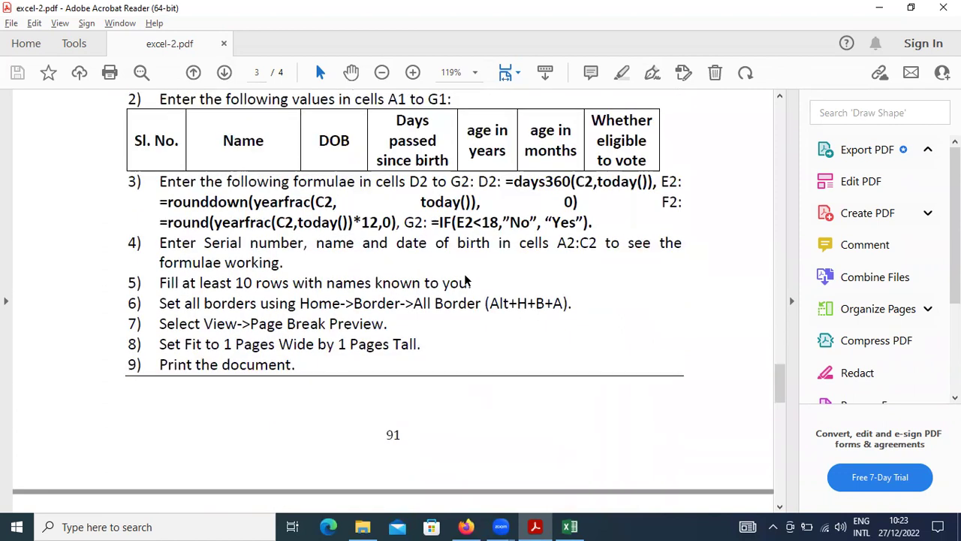
scroll(465, 280, down, 1)
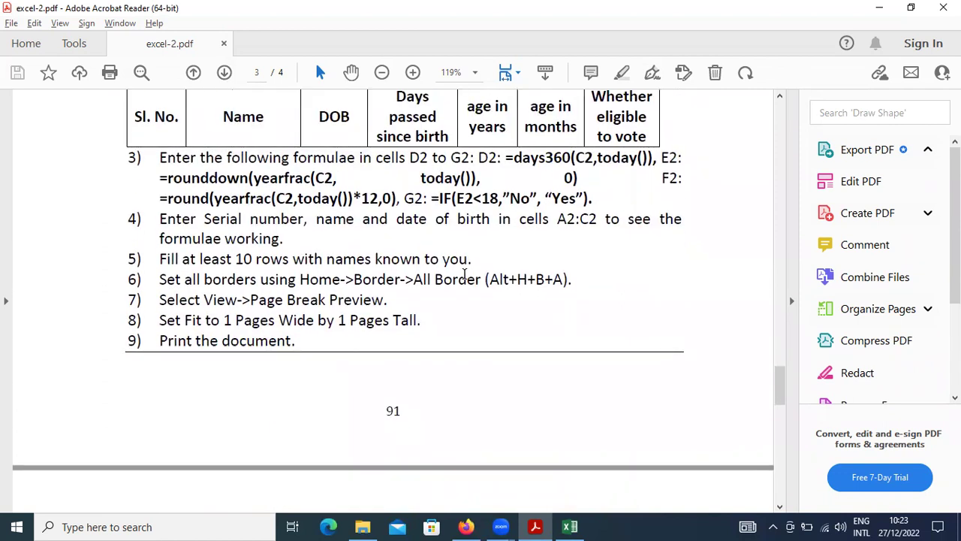
scroll(464, 276, up, 2)
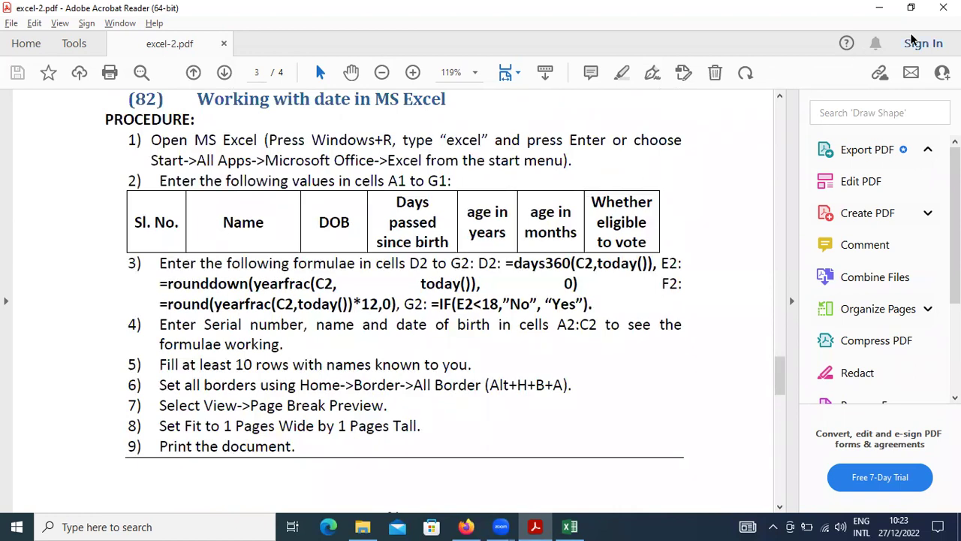
click(943, 8)
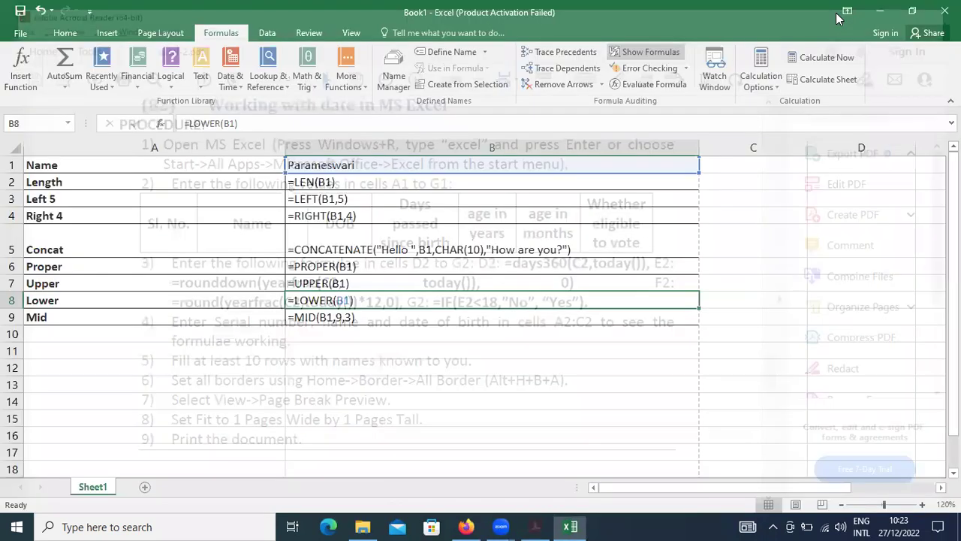